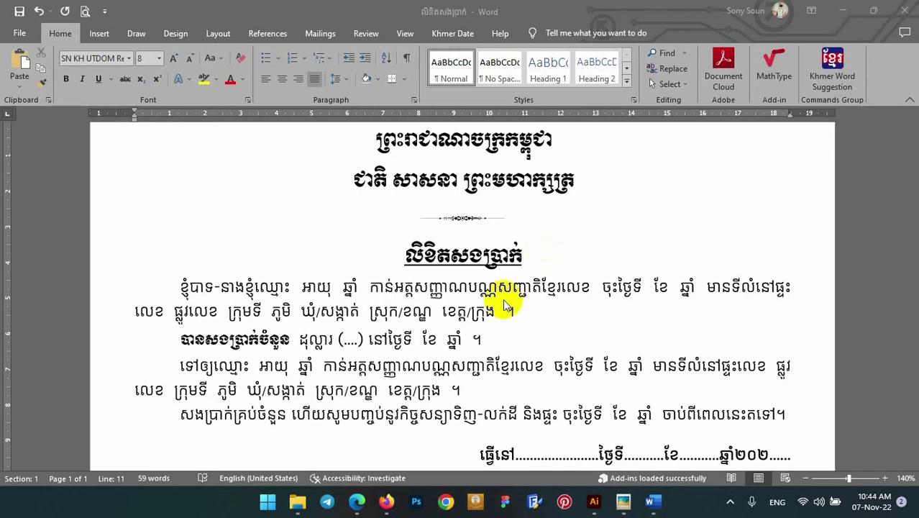
# Scroll through the contract to review the title and the party description paragraphs.
pyautogui.scroll(-1, 424, 327)
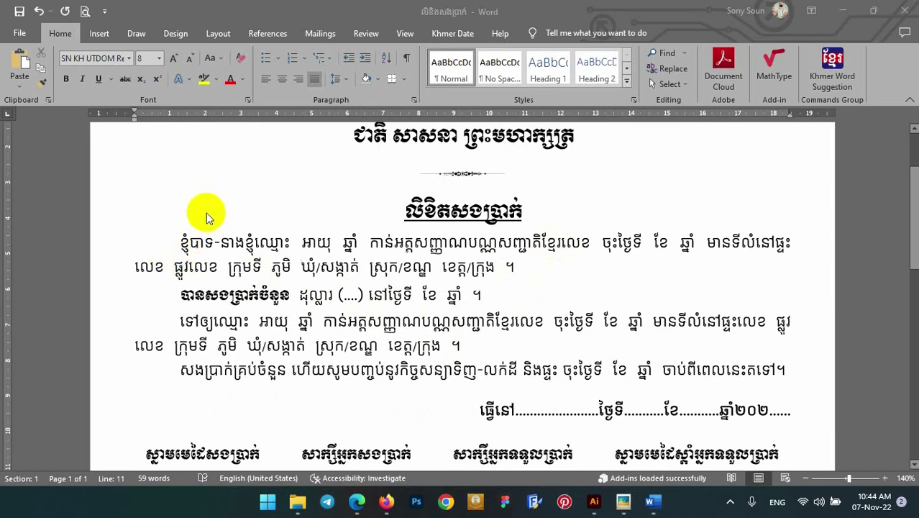
pyautogui.scroll(3, 313, 234)
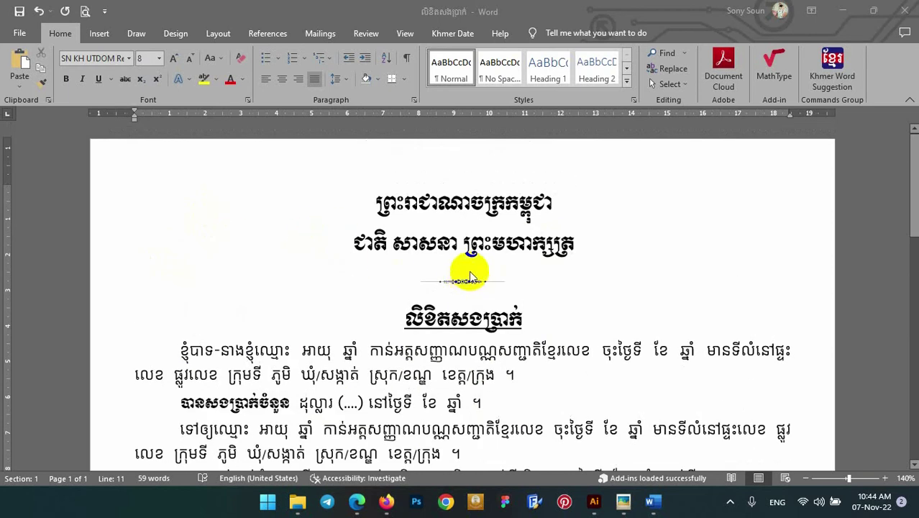
pyautogui.scroll(-1, 420, 276)
pyautogui.scroll(1, 385, 226)
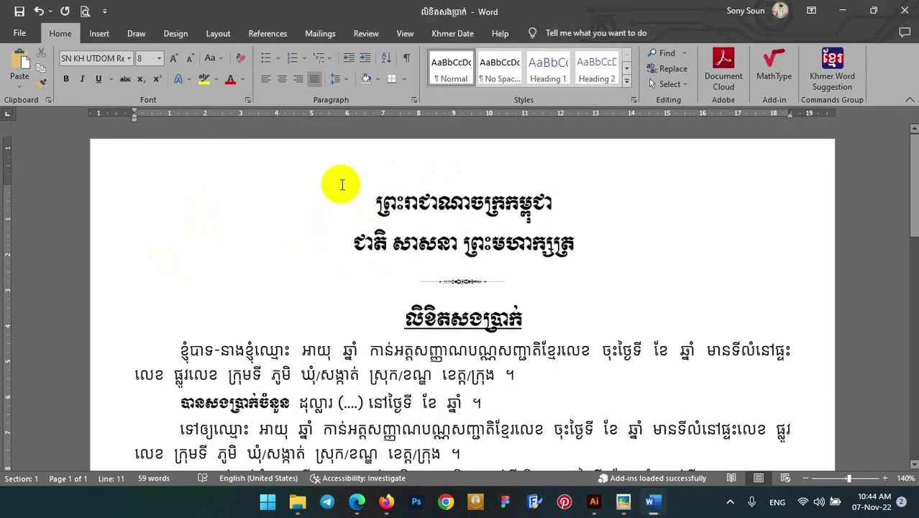
pyautogui.click(342, 195)
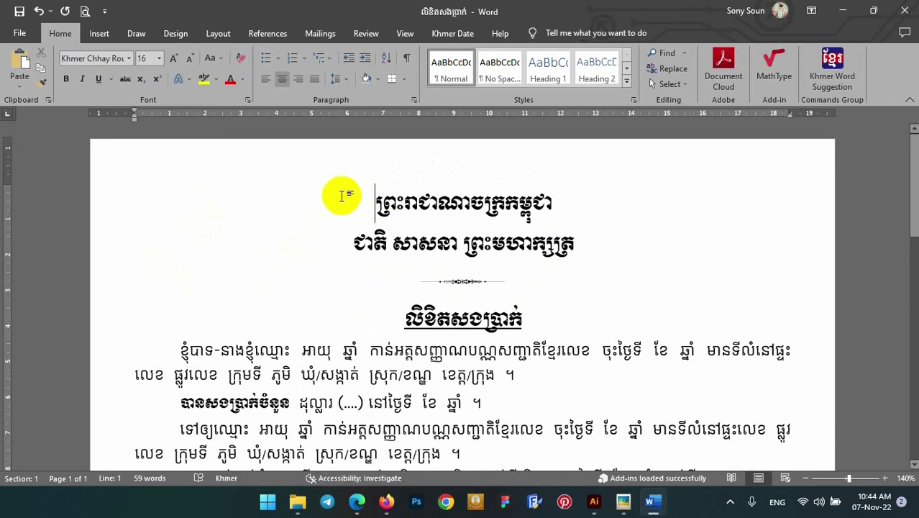
pyautogui.scroll(-3, 342, 196)
pyautogui.scroll(-3, 344, 158)
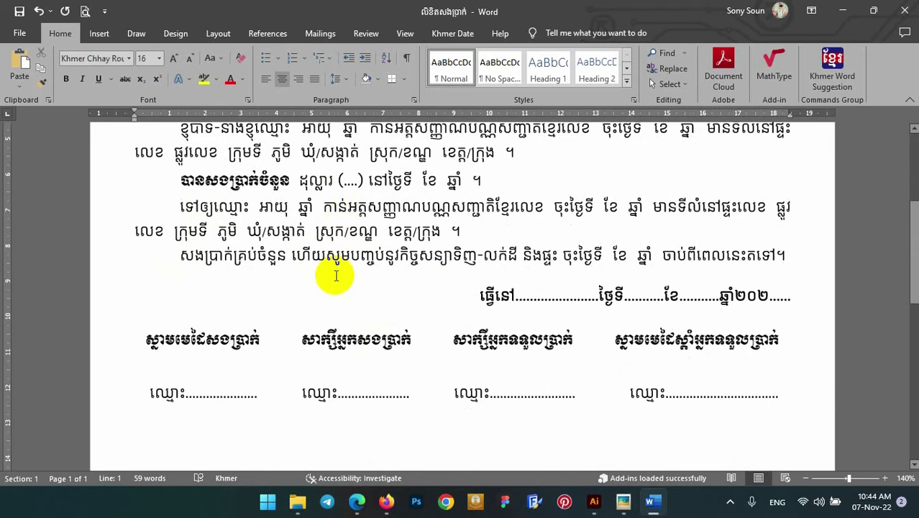
pyautogui.scroll(1, 336, 276)
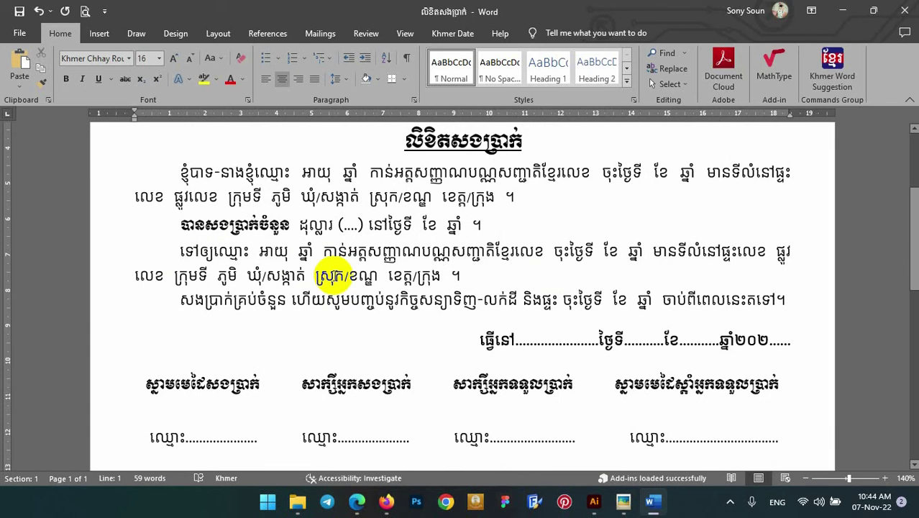
pyautogui.scroll(2, 323, 295)
pyautogui.scroll(2, 348, 304)
pyautogui.scroll(-5, 342, 284)
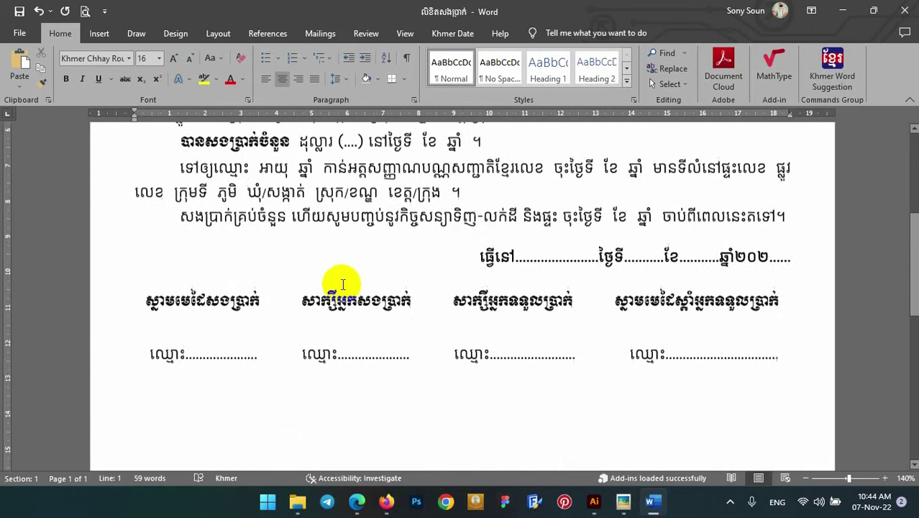
pyautogui.scroll(-3, 345, 277)
pyautogui.scroll(3, 352, 267)
pyautogui.scroll(2, 353, 263)
pyautogui.scroll(-1, 352, 270)
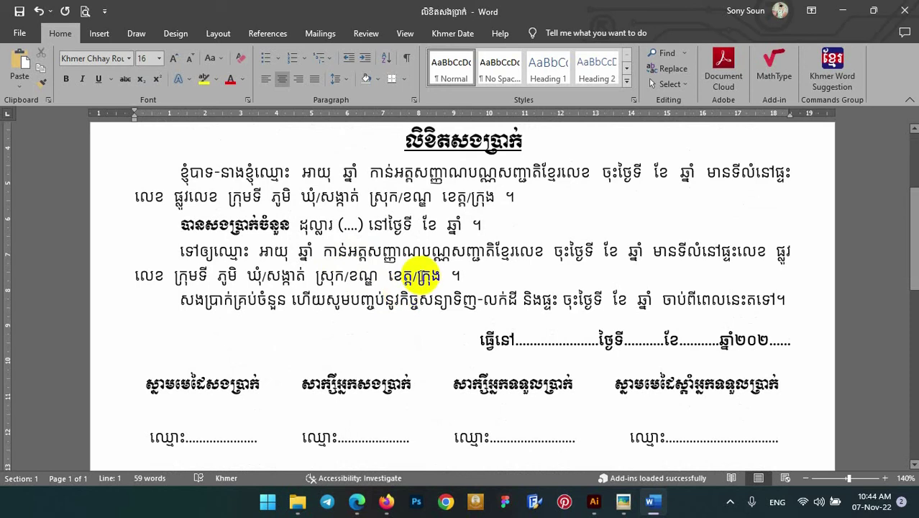
pyautogui.scroll(3, 428, 277)
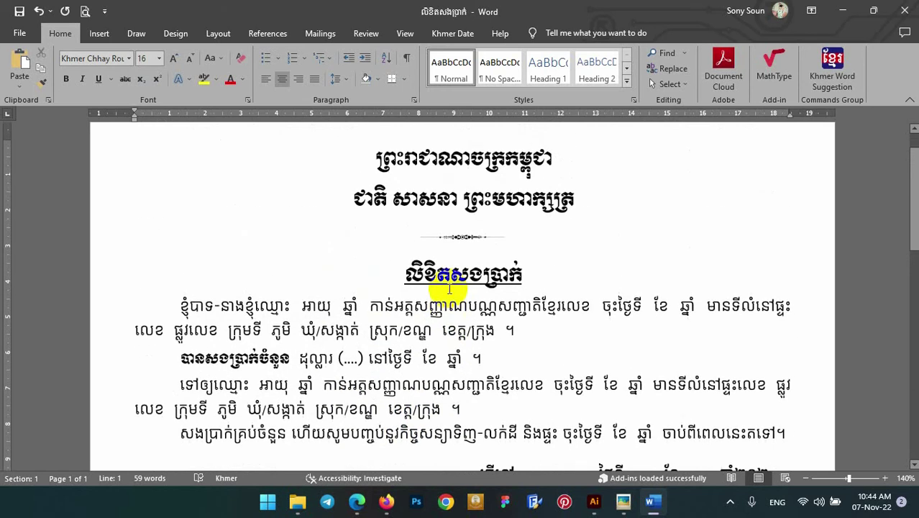
# Put the cursor just before អាយុ in the first personal-details paragraph.
pyautogui.click(242, 328)
pyautogui.scroll(-2, 472, 249)
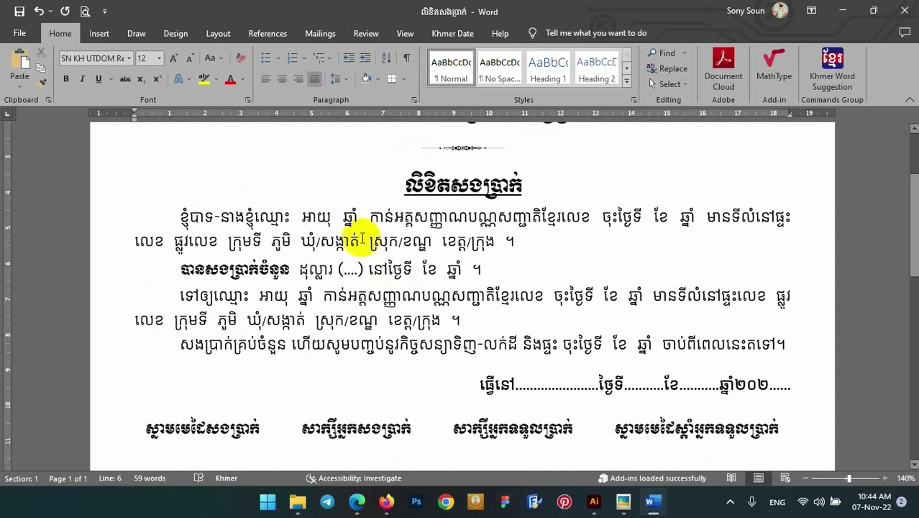
pyautogui.scroll(-1, 359, 212)
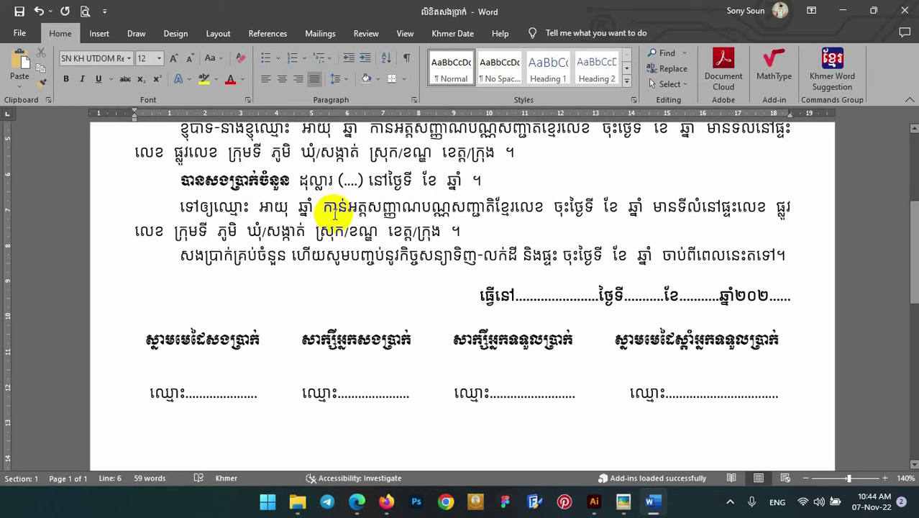
pyautogui.scroll(1, 338, 223)
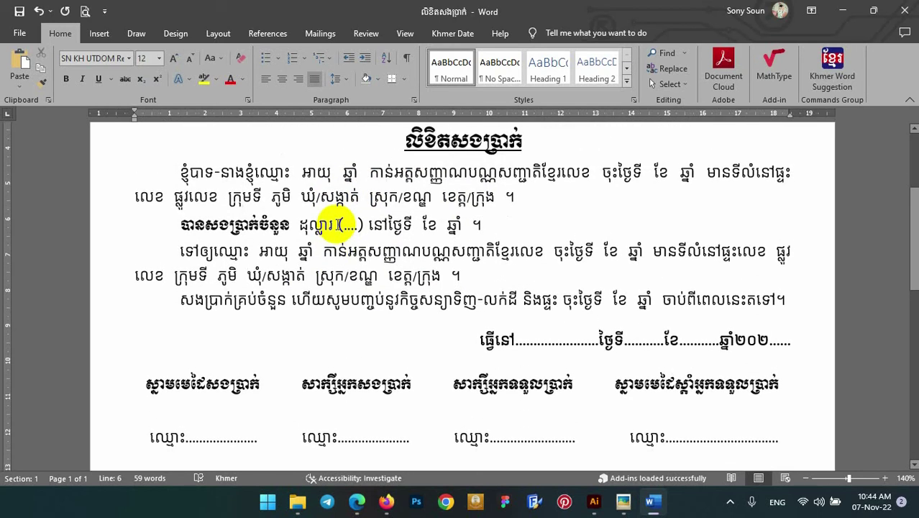
pyautogui.scroll(1, 288, 229)
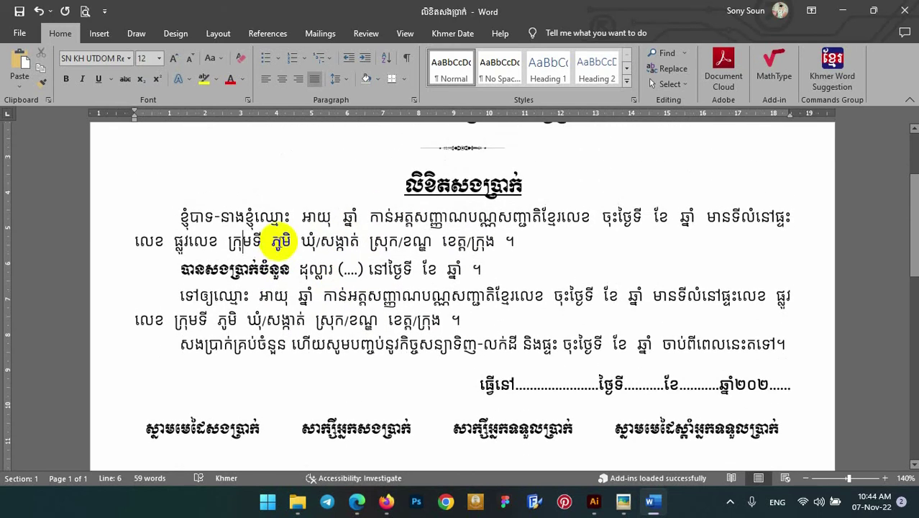
pyautogui.click(293, 217)
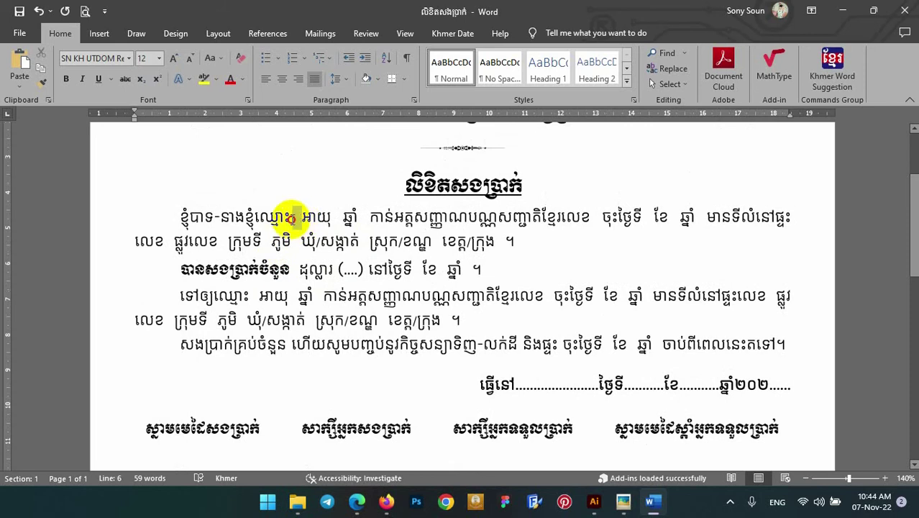
pyautogui.click(618, 259)
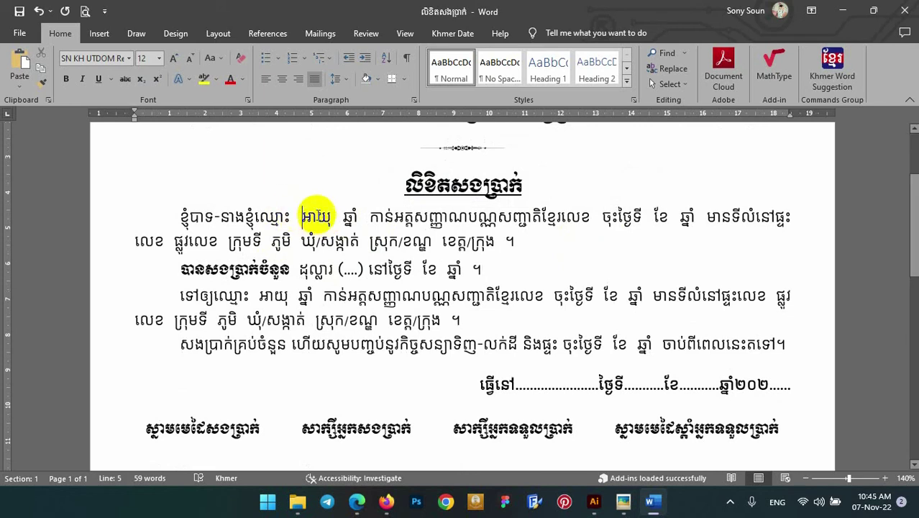
pyautogui.click(297, 212)
pyautogui.click(308, 267)
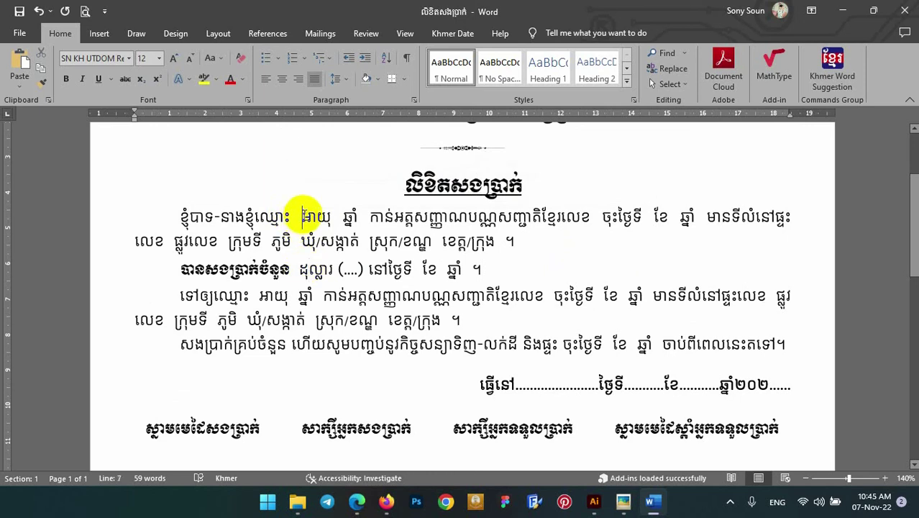
pyautogui.moveTo(302, 216); pyautogui.dragTo(290, 217)
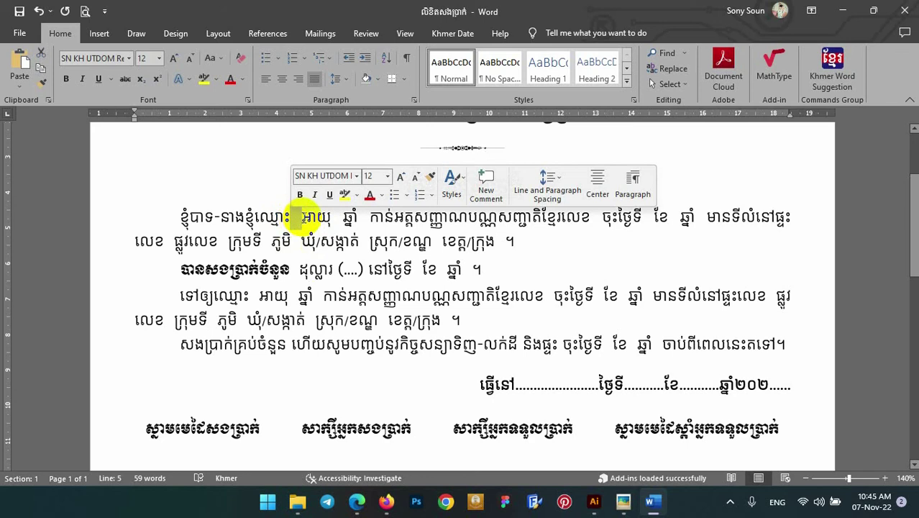
pyautogui.click(302, 216)
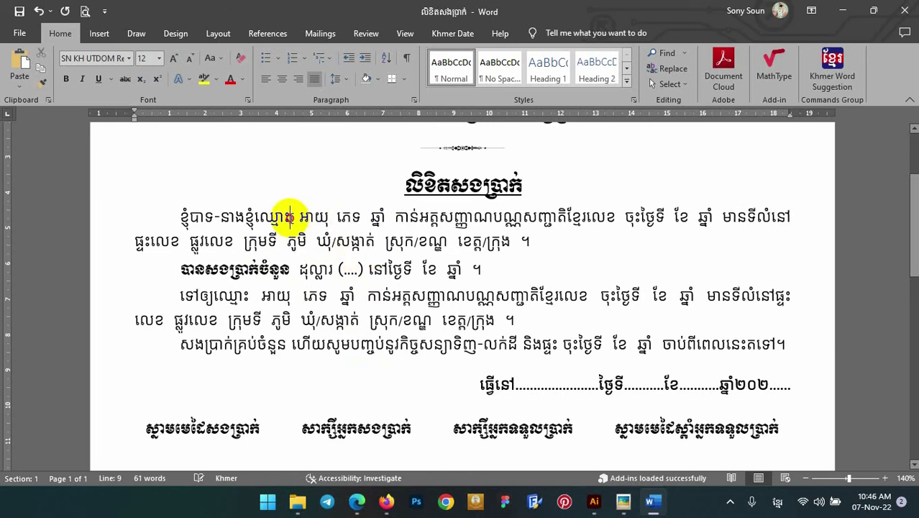
# Delete the space between ឈ្មោះ and អាយុ in the first paragraph.
pyautogui.moveTo(290, 215); pyautogui.dragTo(298, 219)
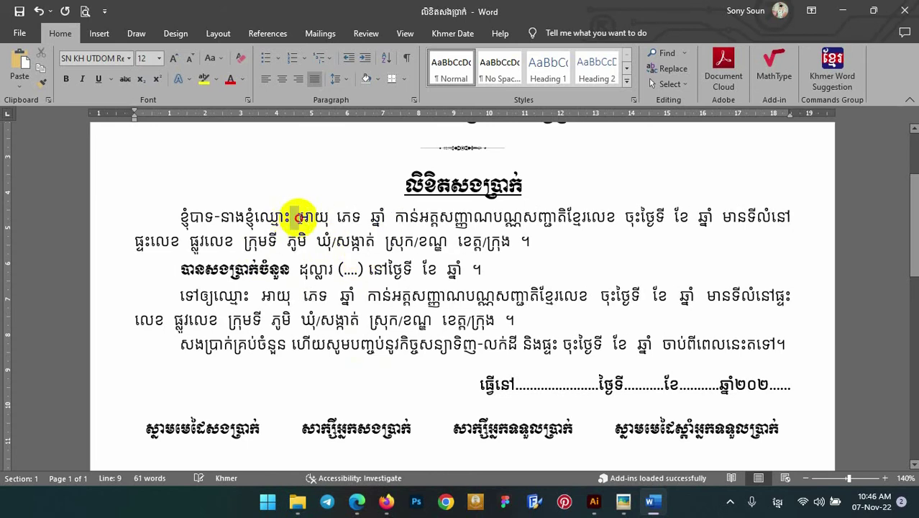
pyautogui.moveTo(298, 219); pyautogui.dragTo(297, 217)
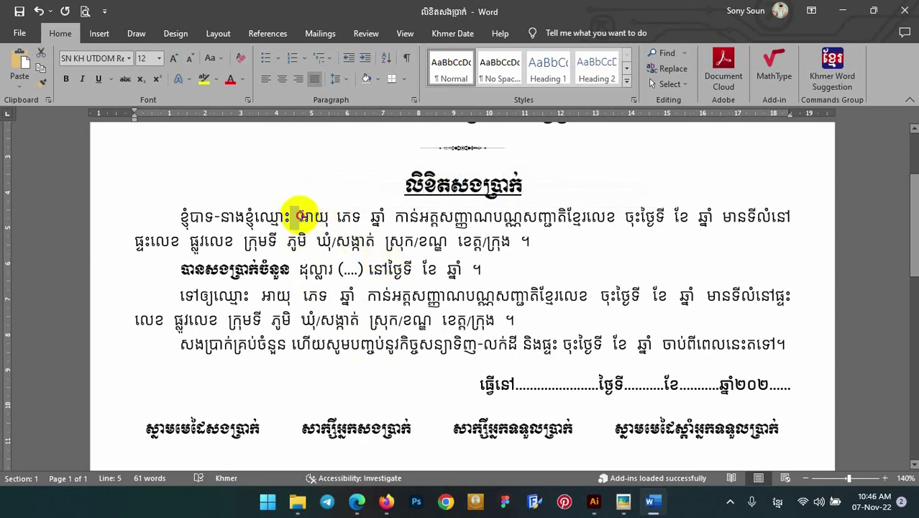
pyautogui.write('៖')
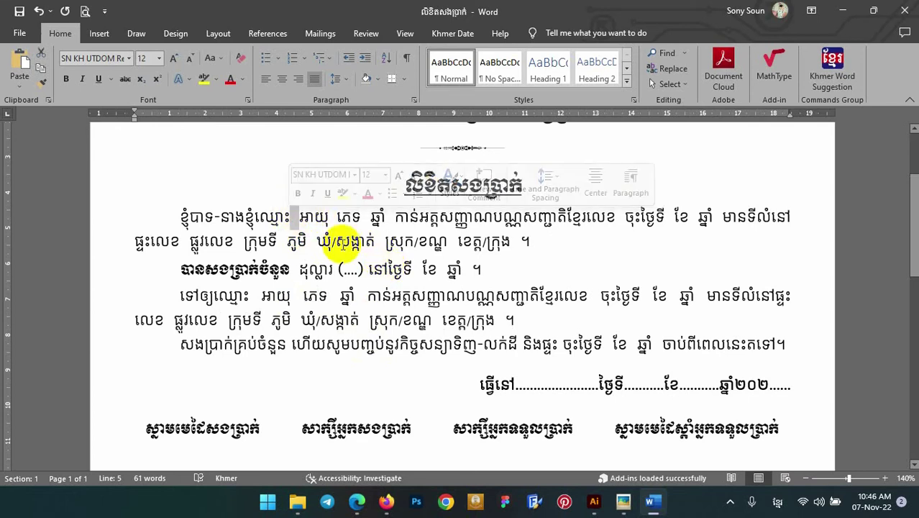
pyautogui.press('BackSpace')
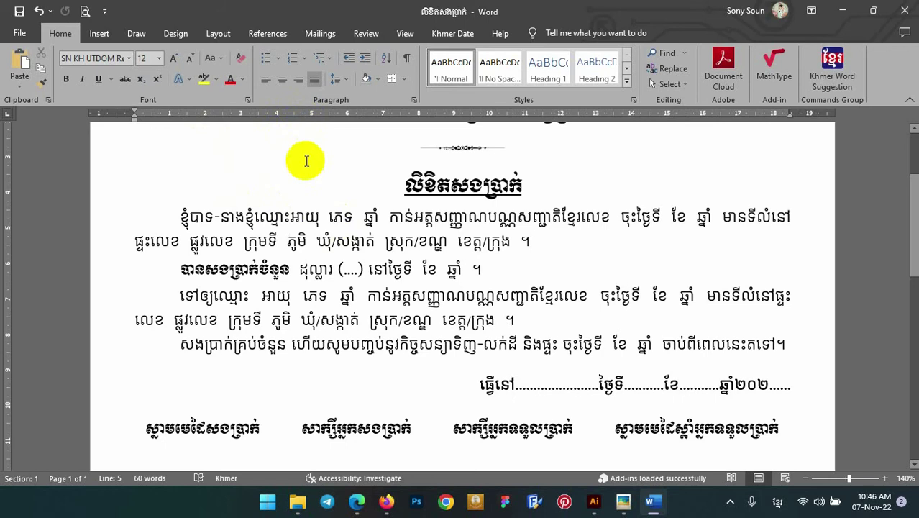
pyautogui.click(289, 216)
pyautogui.click(328, 114)
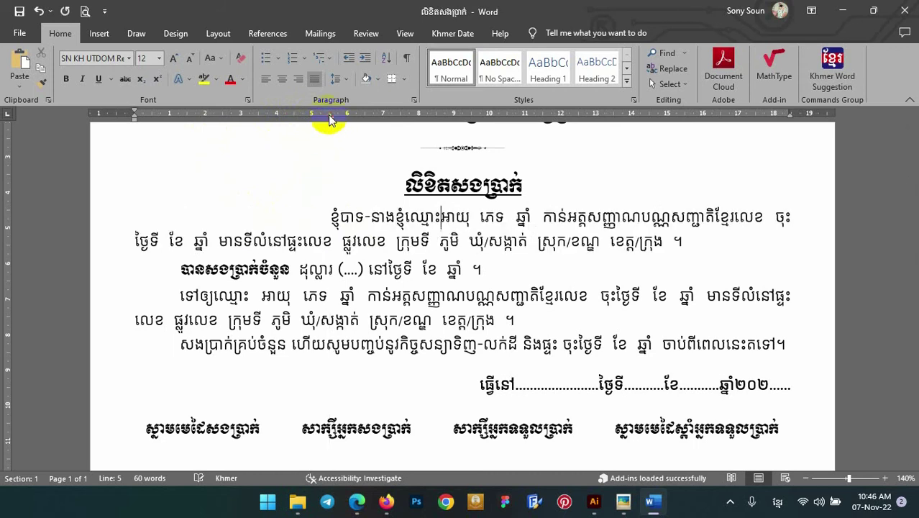
pyautogui.doubleClick(328, 114)
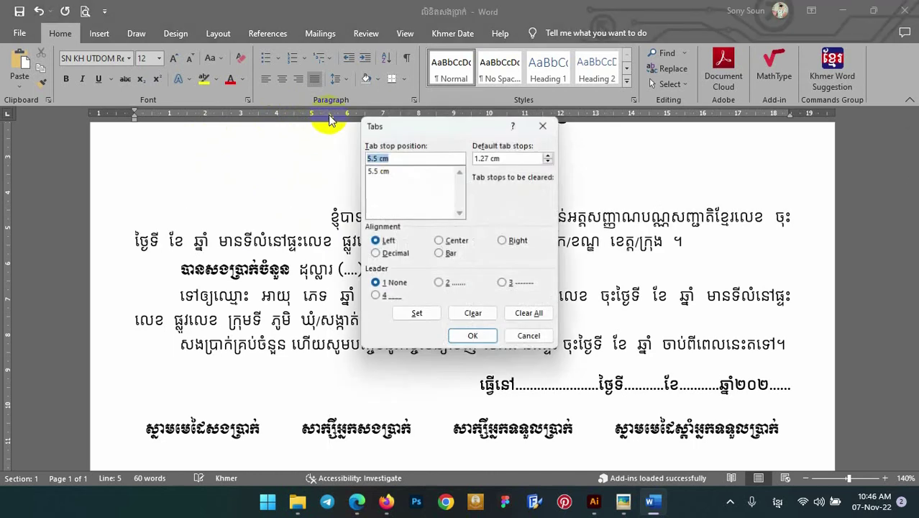
pyautogui.click(446, 284)
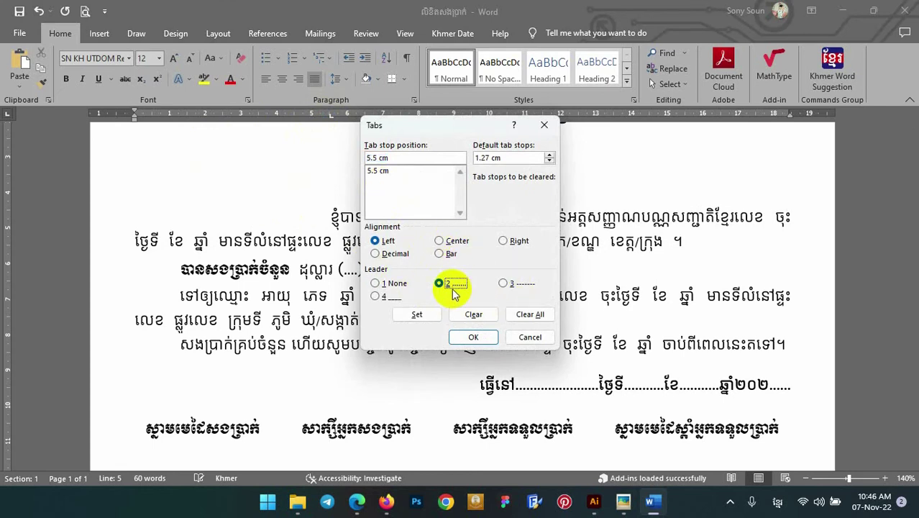
pyautogui.click(419, 316)
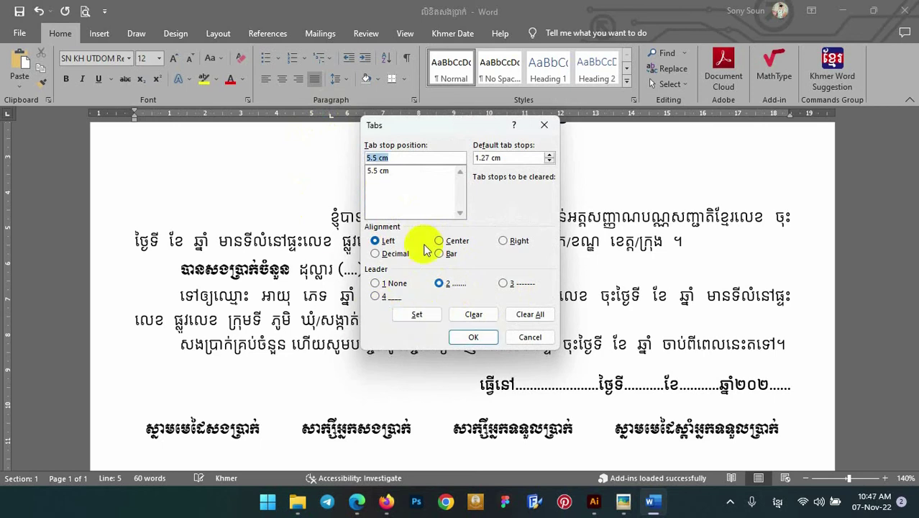
pyautogui.click(475, 337)
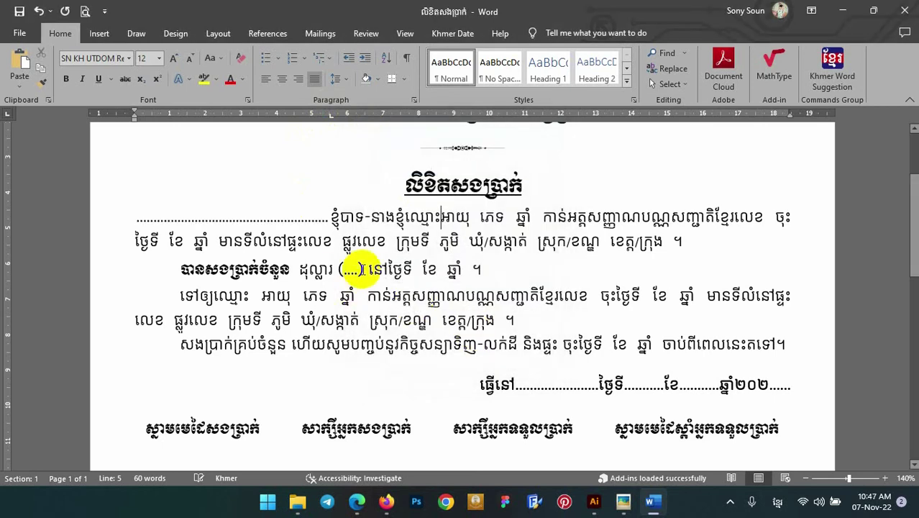
pyautogui.hotkey('ctrl', 'z')
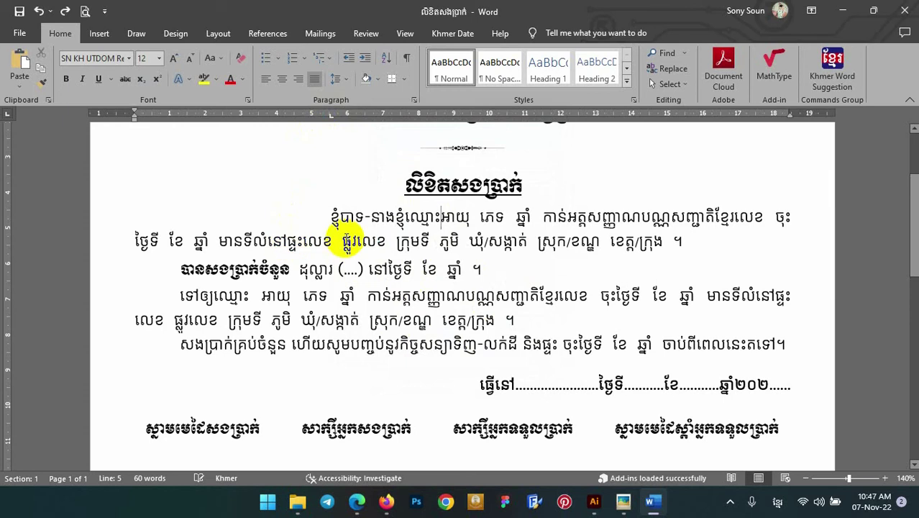
pyautogui.hotkey('ctrl', 'z')
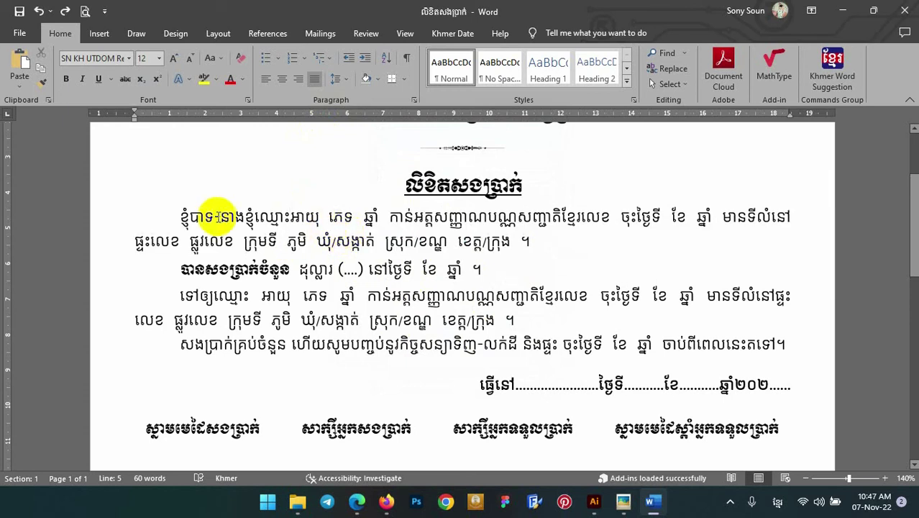
# Align the first-line indents of the opening, second-party and repayment paragraphs on the ruler.
pyautogui.click(185, 216)
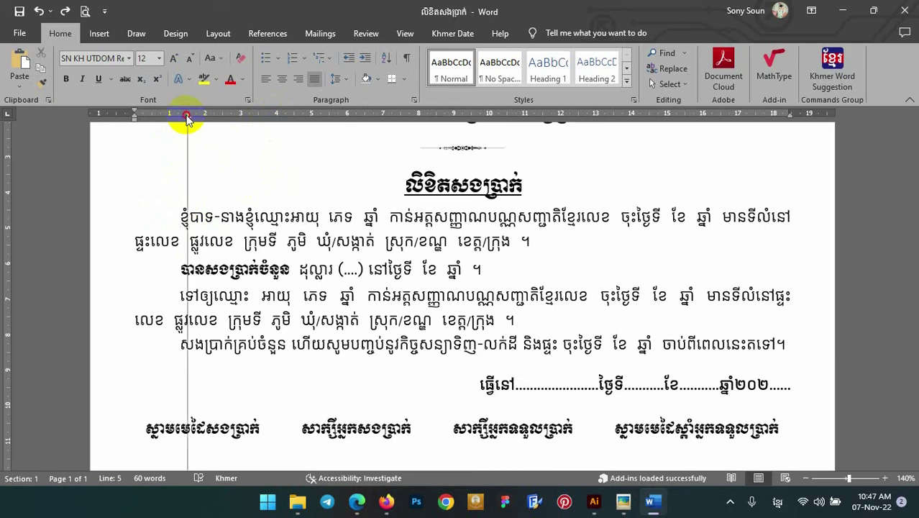
pyautogui.moveTo(185, 116); pyautogui.dragTo(188, 116)
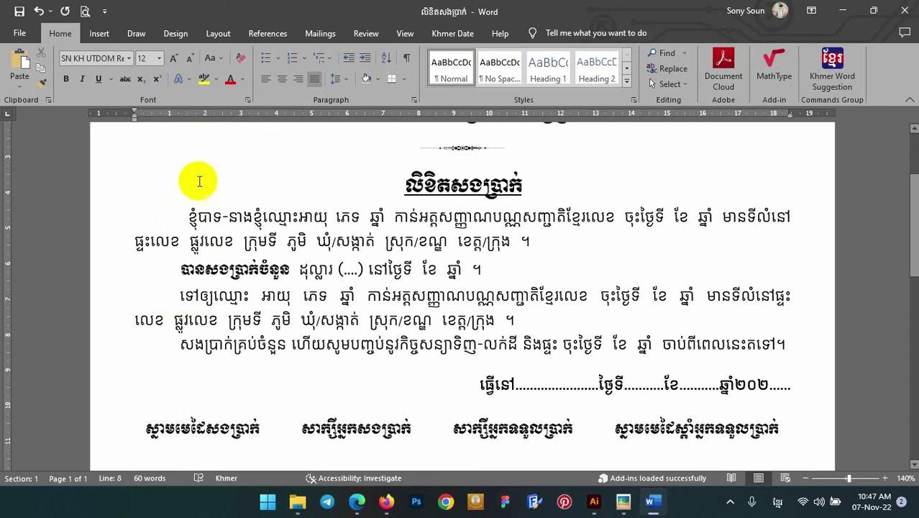
pyautogui.moveTo(184, 116); pyautogui.dragTo(185, 118)
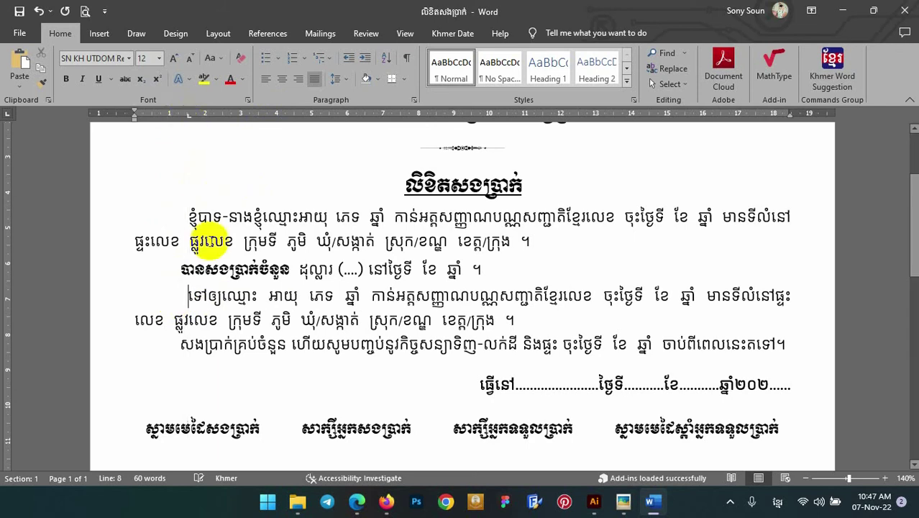
pyautogui.click(188, 217)
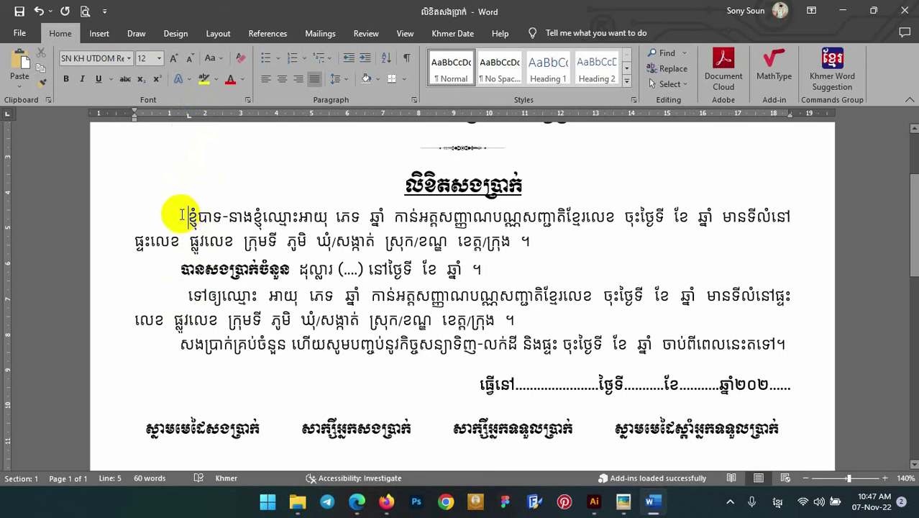
pyautogui.click(180, 343)
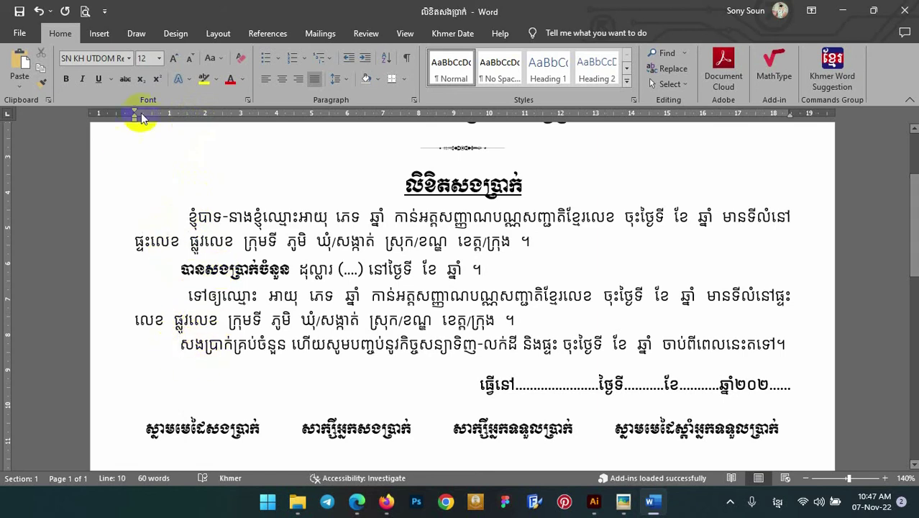
pyautogui.click(188, 113)
pyautogui.scroll(-1, 227, 263)
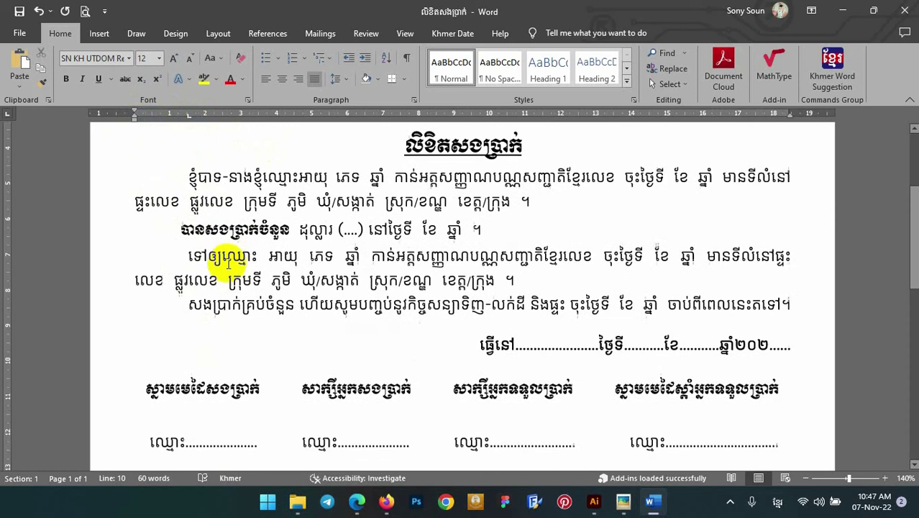
pyautogui.scroll(1, 227, 263)
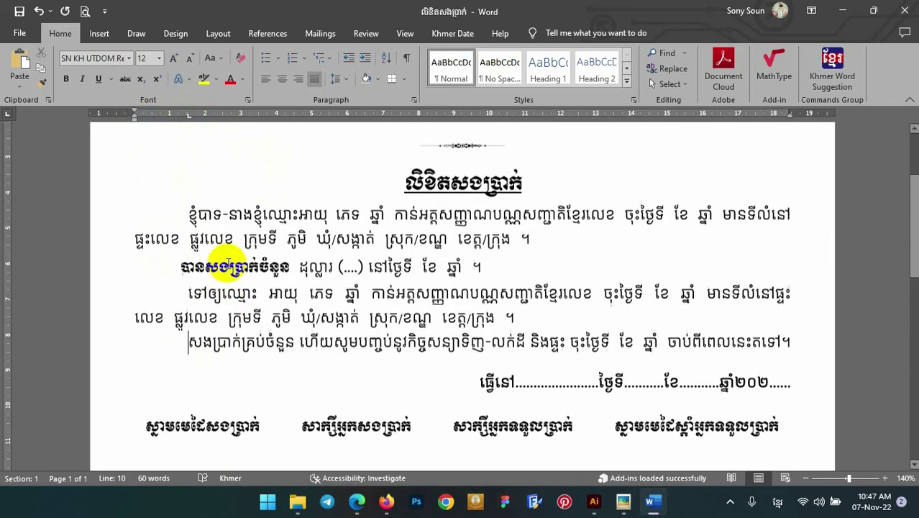
# Undo two stray edits and add a left tab stop at 6 cm after ឈ្មោះ.
pyautogui.moveTo(188, 216); pyautogui.dragTo(127, 219)
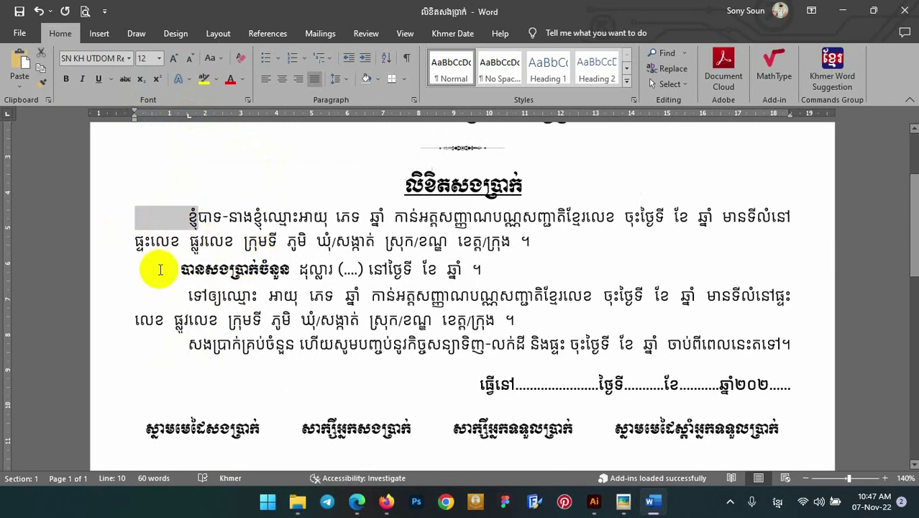
pyautogui.click(188, 215)
pyautogui.hotkey('ctrl', 'z')
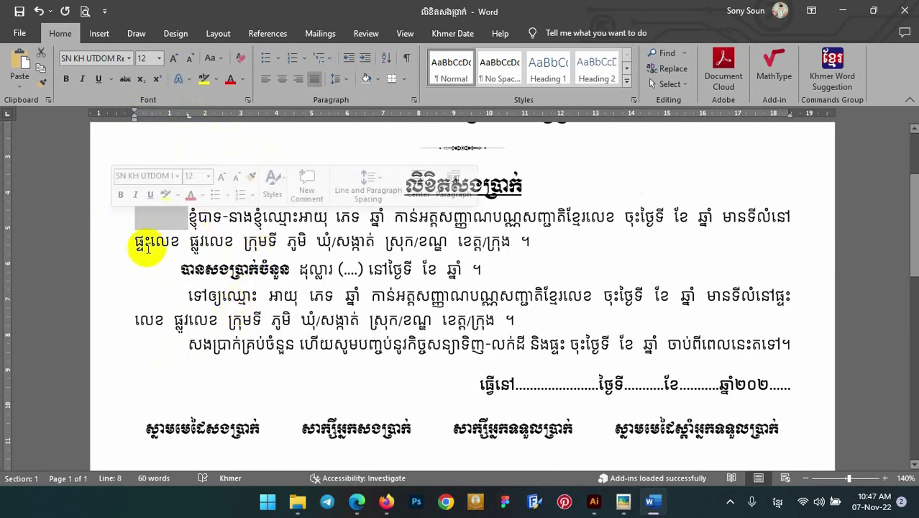
pyautogui.hotkey('ctrl', 'z')
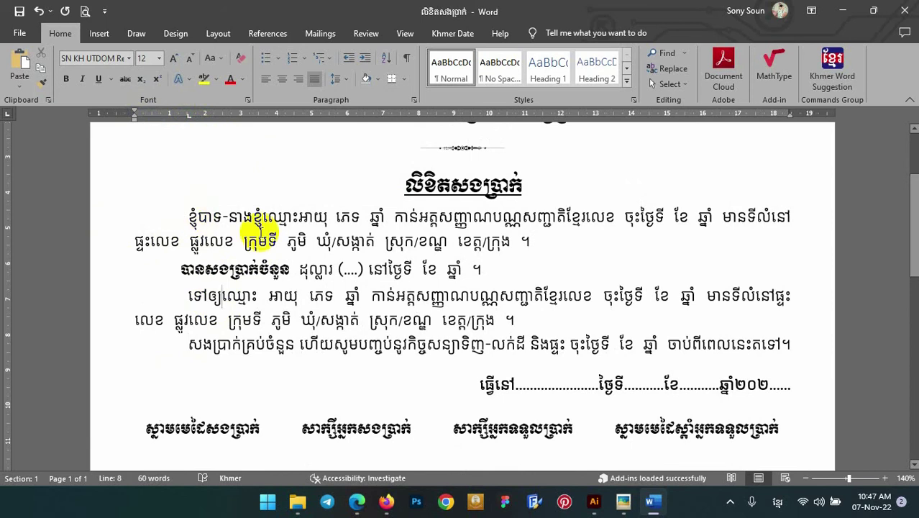
pyautogui.click(298, 216)
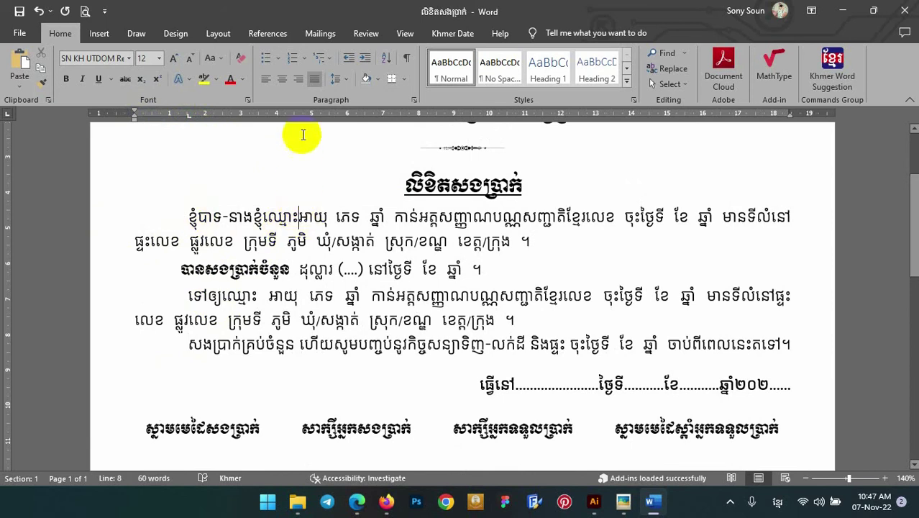
pyautogui.click(347, 116)
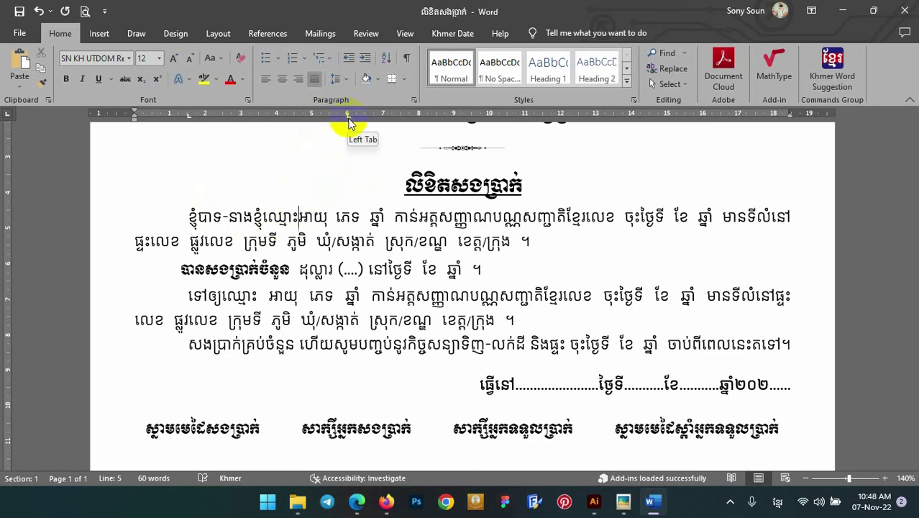
# Set a dotted leader on the 6 cm tab stop and fill the name blank with dots.
pyautogui.doubleClick(348, 117)
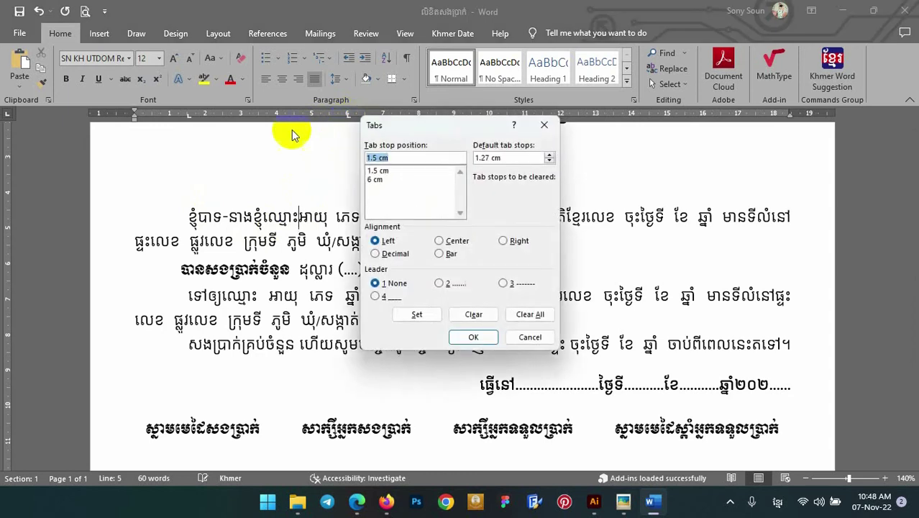
pyautogui.click(376, 179)
pyautogui.moveTo(380, 129); pyautogui.dragTo(518, 160)
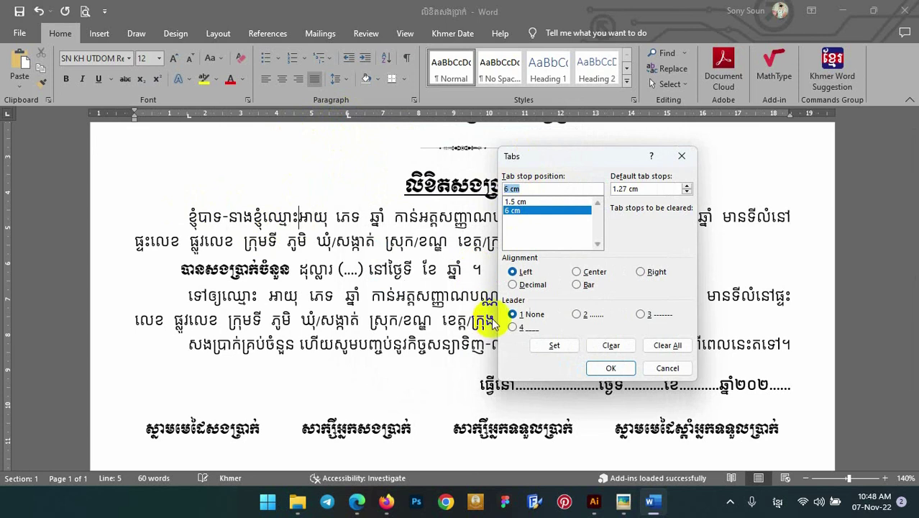
pyautogui.click(587, 314)
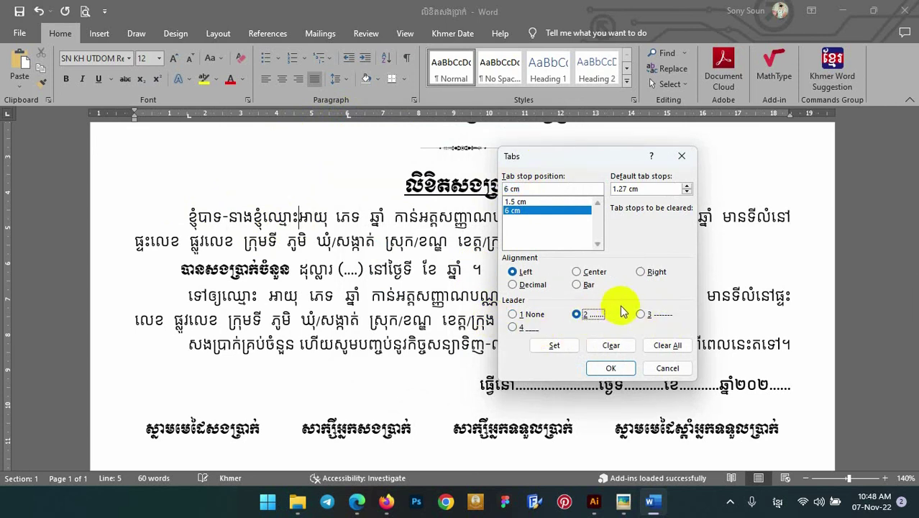
pyautogui.click(548, 346)
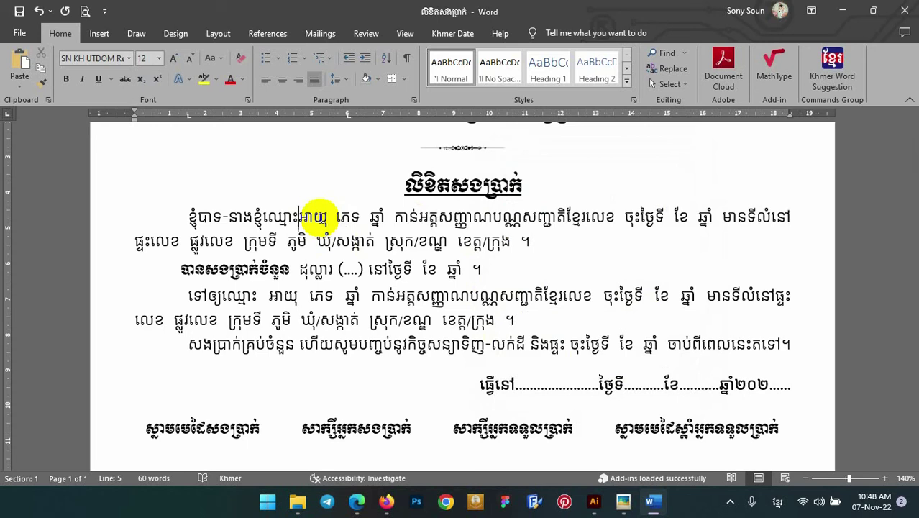
pyautogui.write('............')
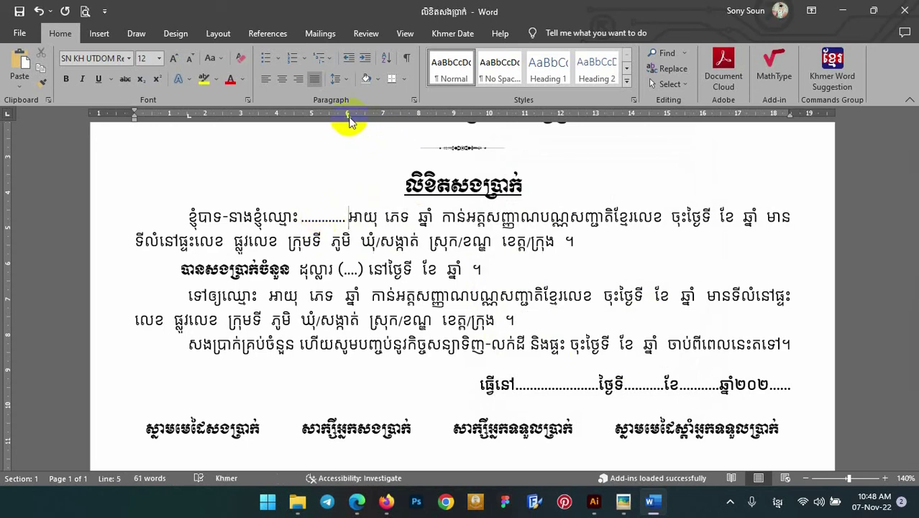
# Move the name tab stop to 7 cm and delete the space between អាយុ and ភេទ.
pyautogui.moveTo(349, 115); pyautogui.dragTo(384, 119)
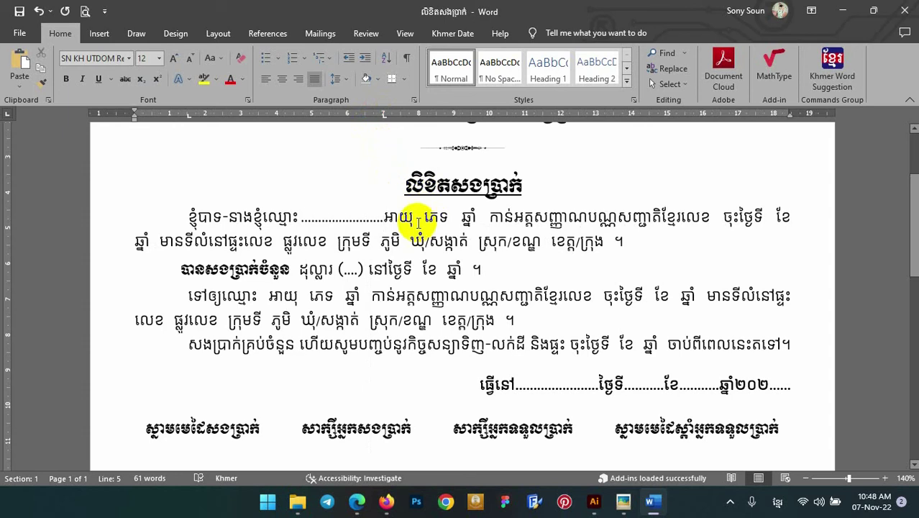
pyautogui.click(413, 220)
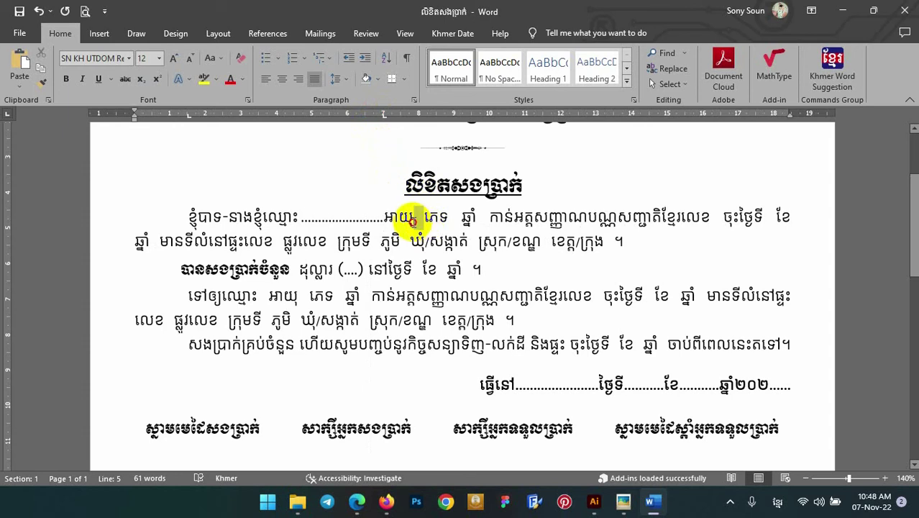
pyautogui.moveTo(414, 220); pyautogui.dragTo(423, 222)
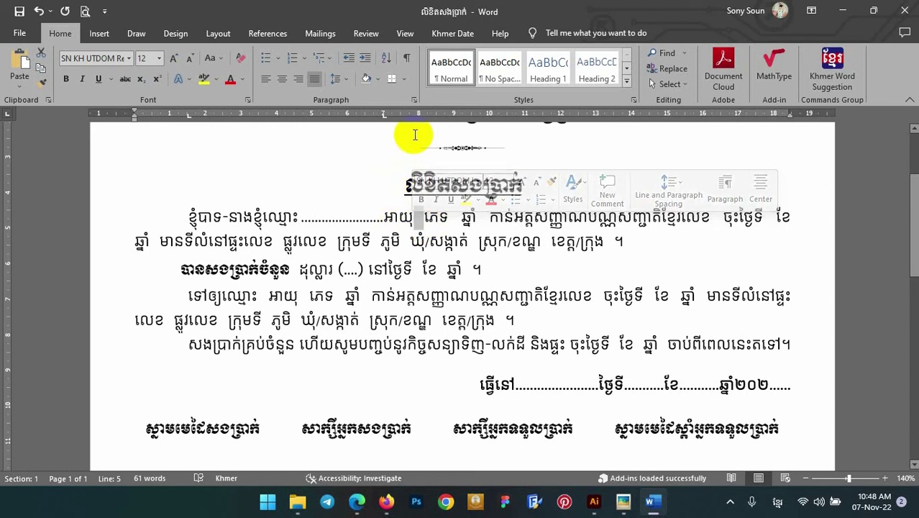
pyautogui.press('Delete')
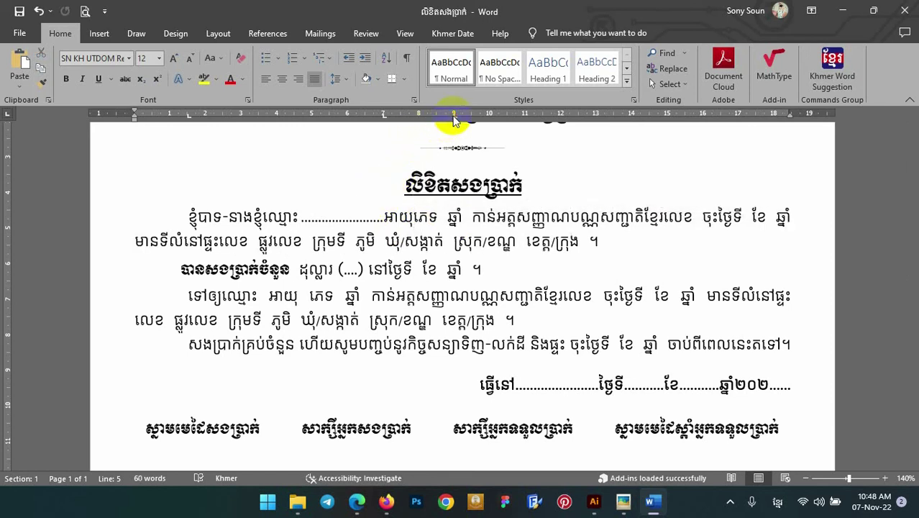
# Give the 9 cm tab stop a dotted leader to create the age blank after អាយុ.
pyautogui.doubleClick(453, 117)
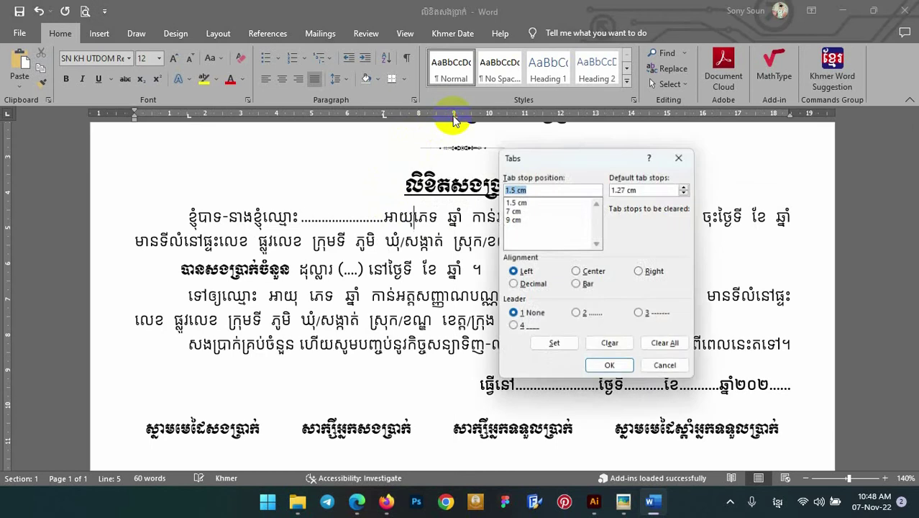
pyautogui.click(523, 220)
pyautogui.click(576, 315)
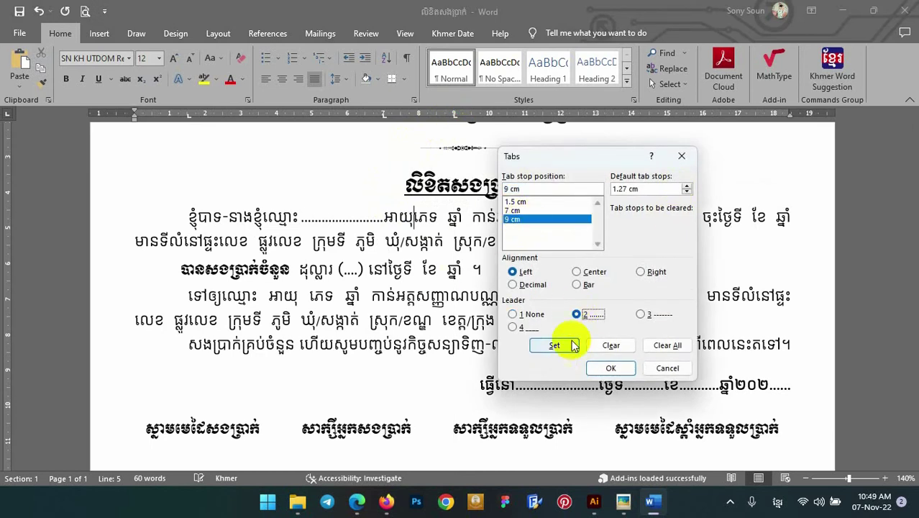
pyautogui.click(554, 345)
pyautogui.click(609, 368)
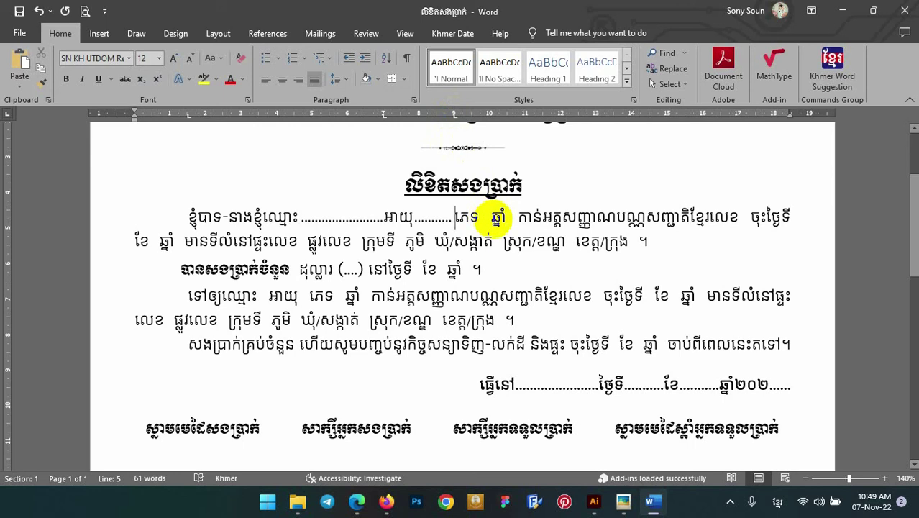
pyautogui.doubleClick(497, 216)
pyautogui.click(497, 216)
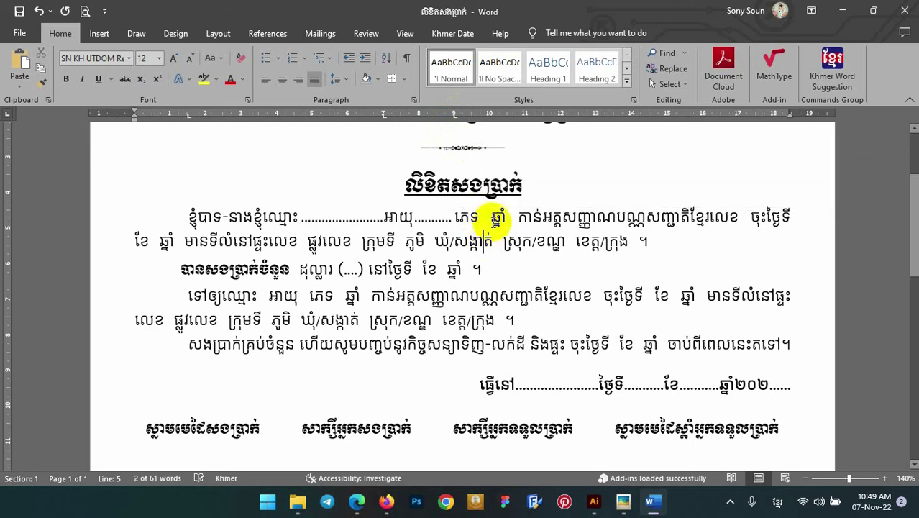
pyautogui.moveTo(492, 216); pyautogui.dragTo(479, 216)
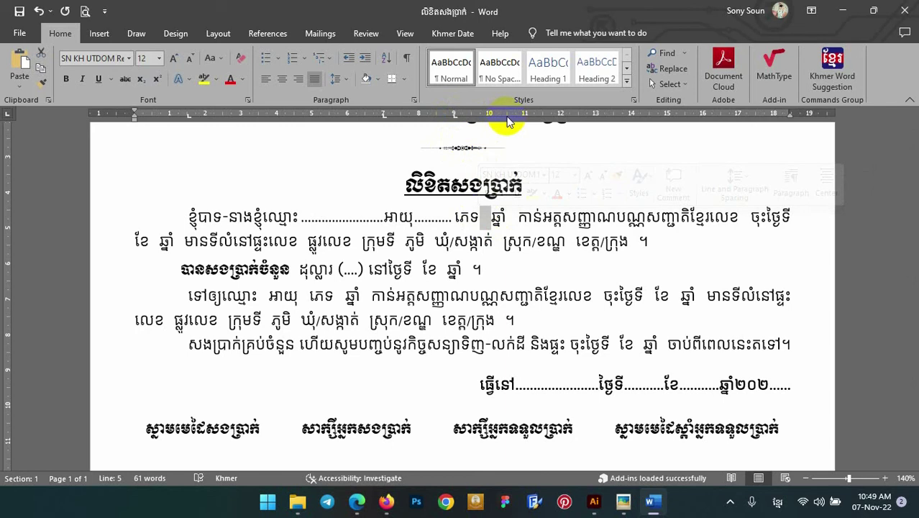
# Add a 10.5 cm dotted-leader tab stop and insert a dotted blank after ភេទ.
pyautogui.click(507, 115)
pyautogui.doubleClick(507, 115)
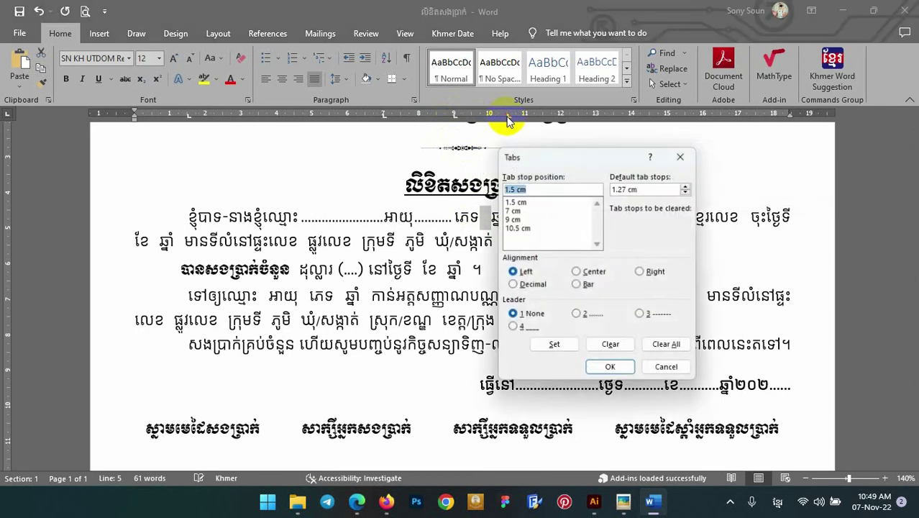
pyautogui.click(521, 229)
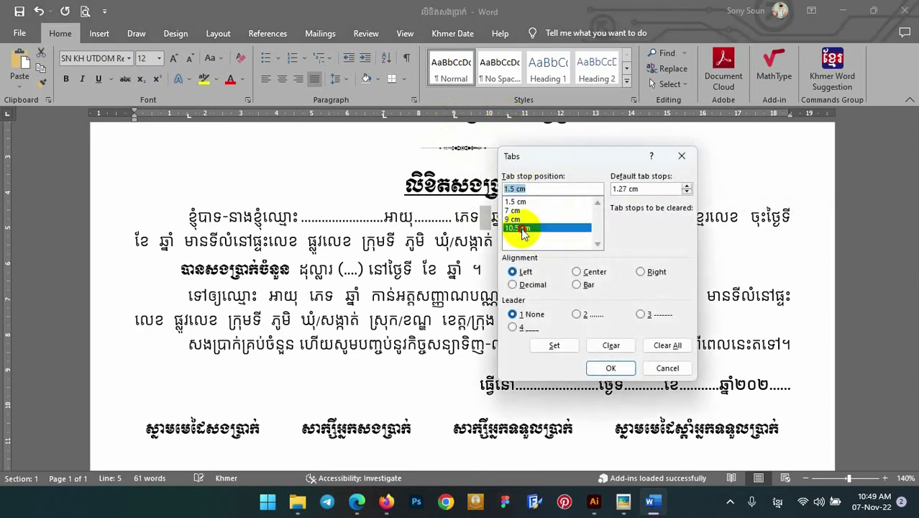
pyautogui.click(578, 314)
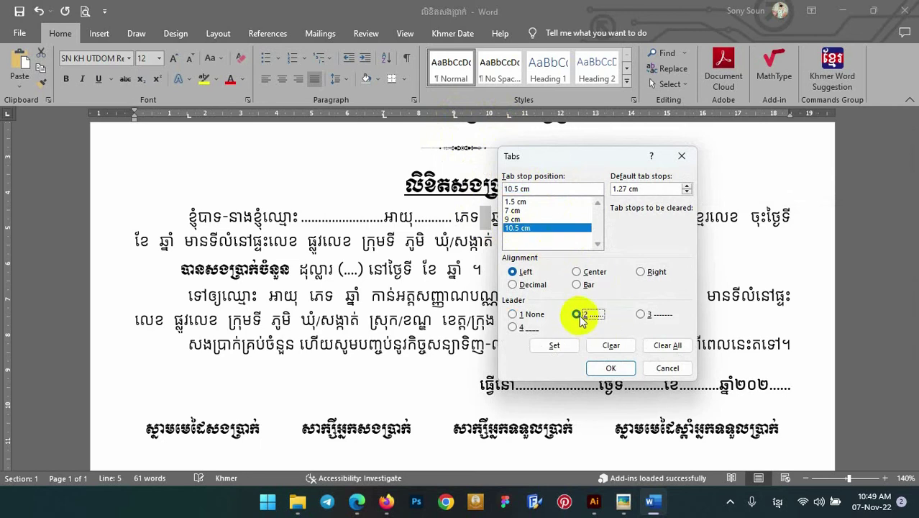
pyautogui.click(554, 346)
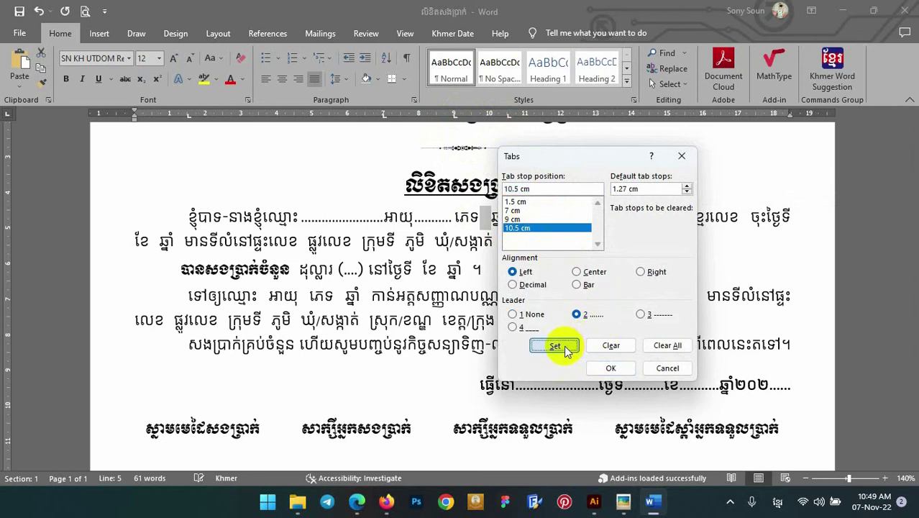
pyautogui.click(606, 369)
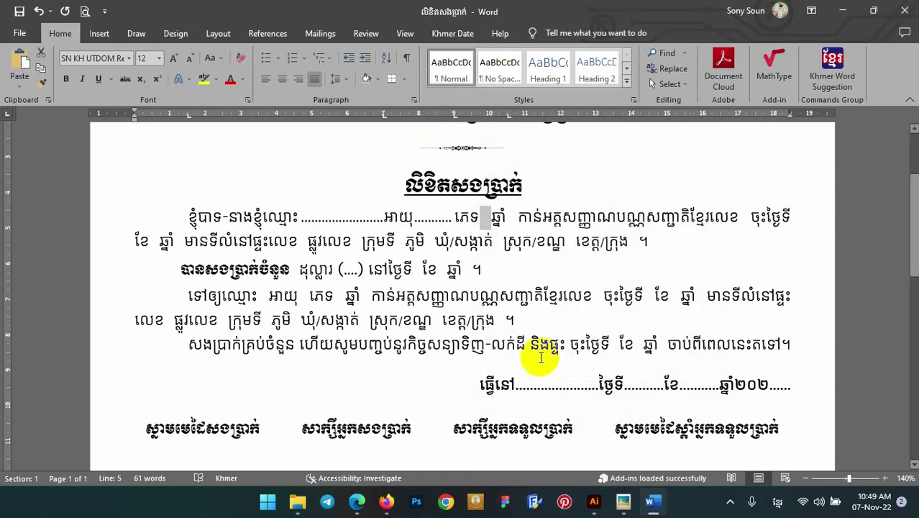
pyautogui.press('Tab')
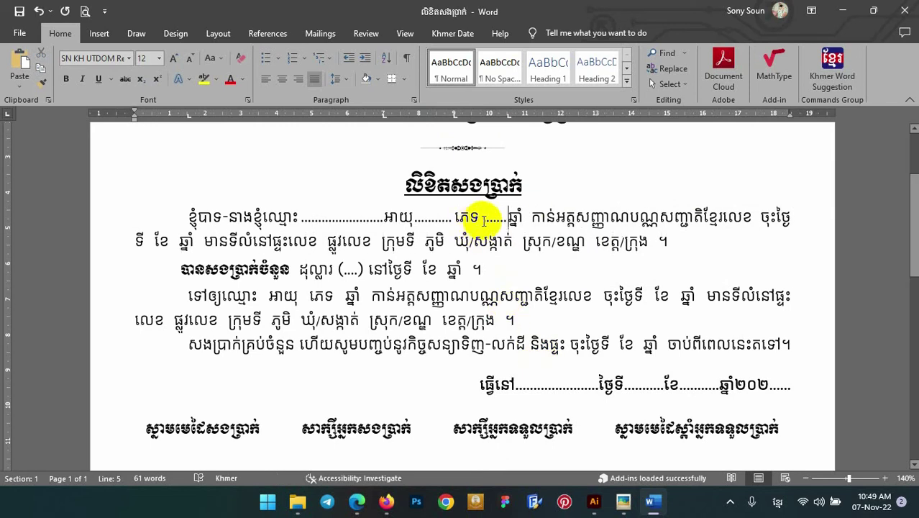
pyautogui.click(478, 217)
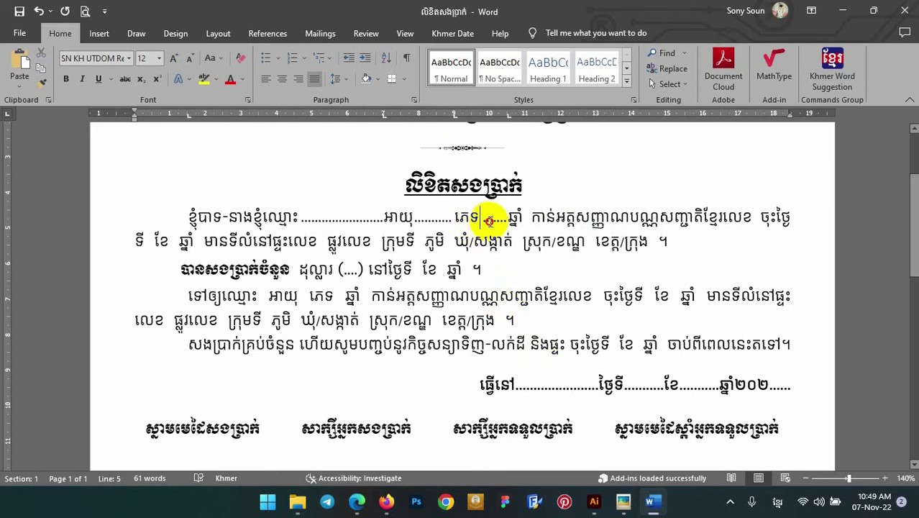
pyautogui.moveTo(480, 218); pyautogui.dragTo(507, 221)
pyautogui.click(504, 240)
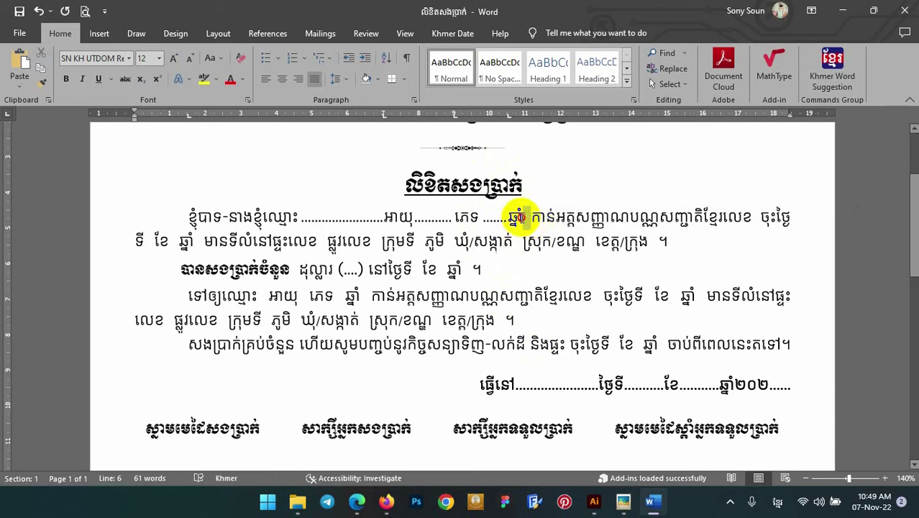
pyautogui.doubleClick(517, 216)
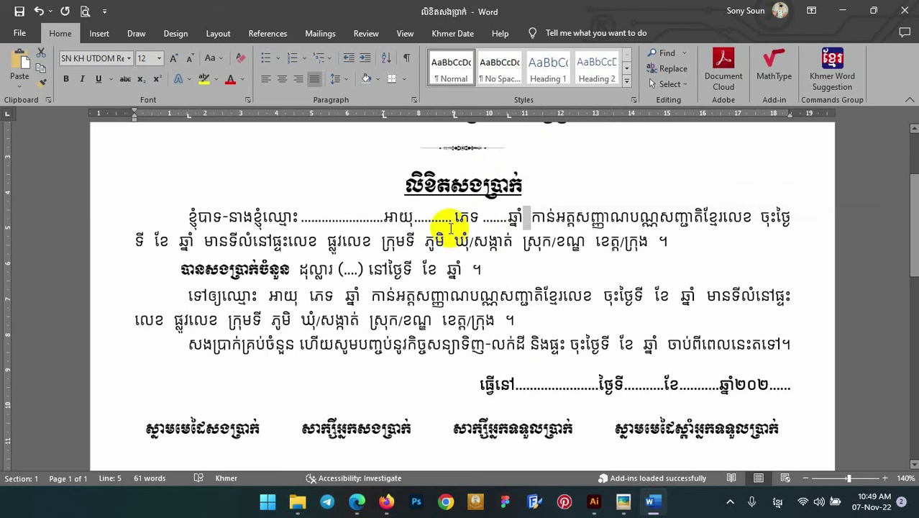
# Apply a dotted leader to the 12.5 cm tab stop, creating the blank after ឆ្នាំ.
pyautogui.doubleClick(578, 115)
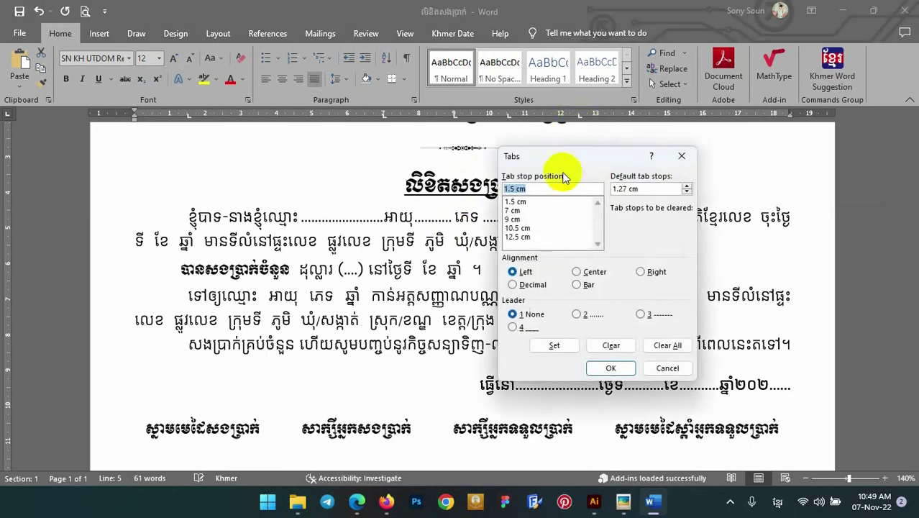
pyautogui.click(517, 236)
pyautogui.click(576, 314)
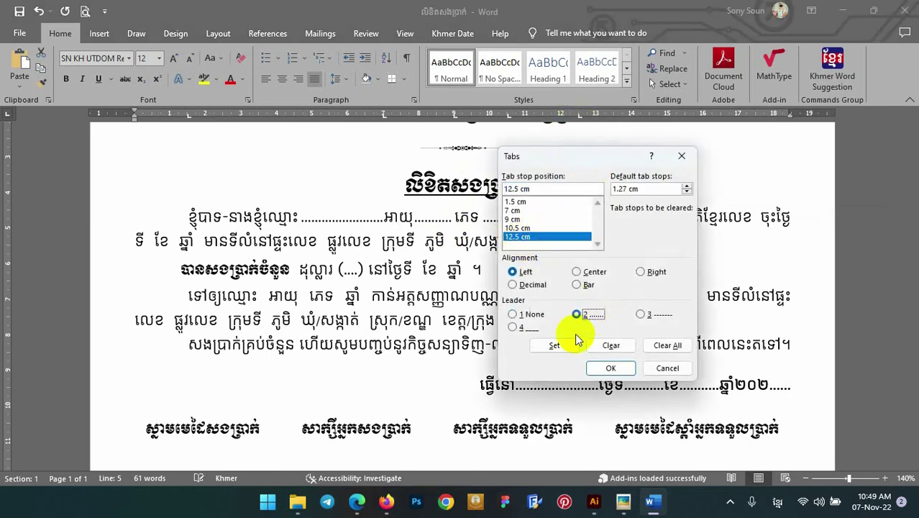
pyautogui.click(609, 368)
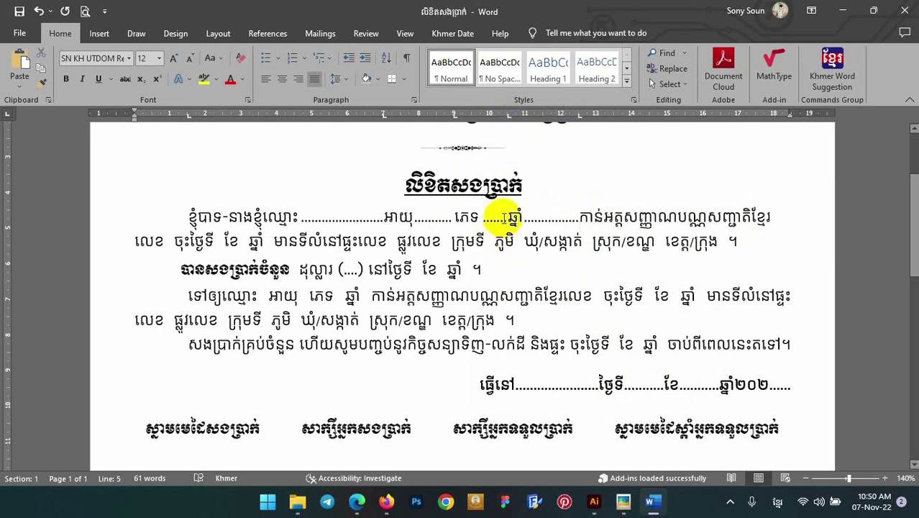
pyautogui.click(507, 217)
pyautogui.click(776, 220)
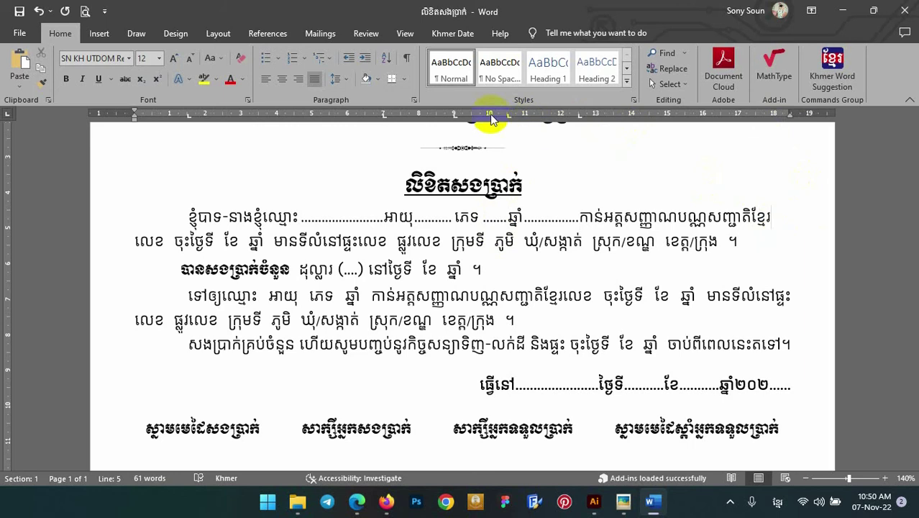
# Drag the tab stops to resize the ភេទ and ឆ្នាំ blanks so ខ្មែរ fits on line one.
pyautogui.moveTo(511, 116); pyautogui.dragTo(596, 119)
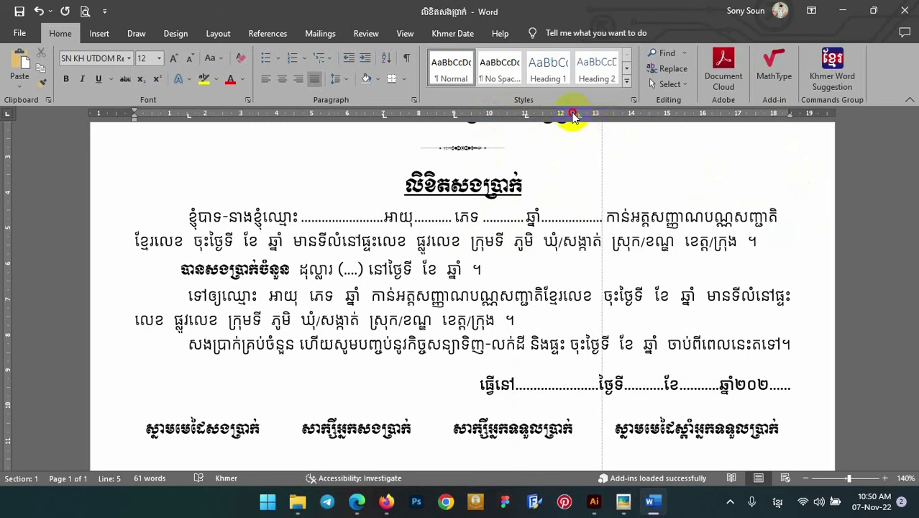
pyautogui.moveTo(586, 117); pyautogui.dragTo(585, 117)
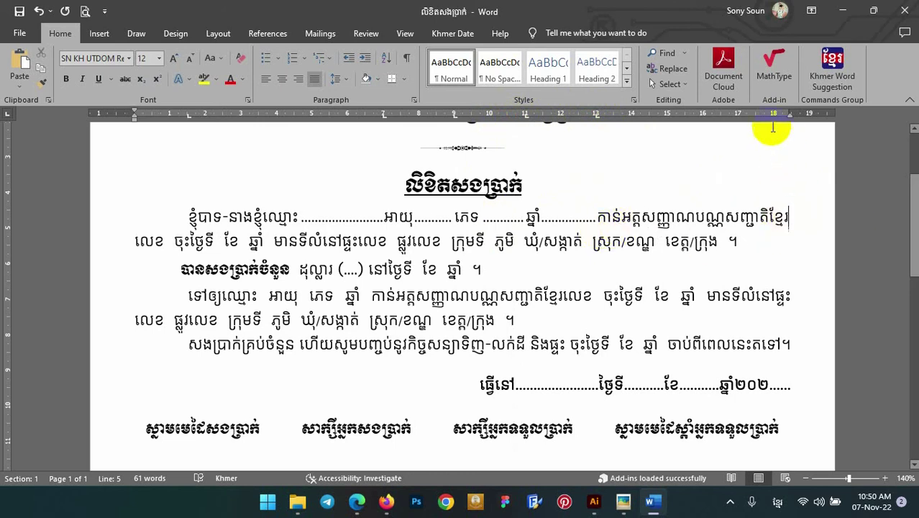
pyautogui.click(404, 34)
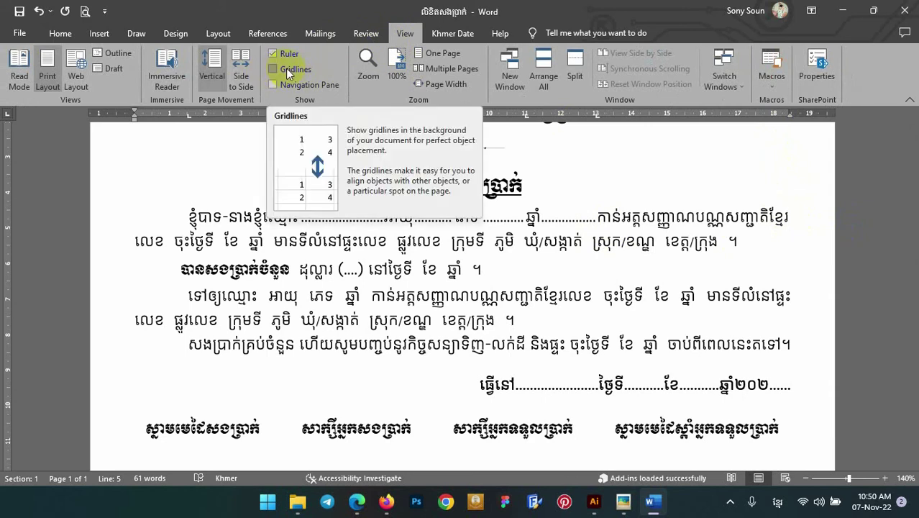
pyautogui.click(286, 69)
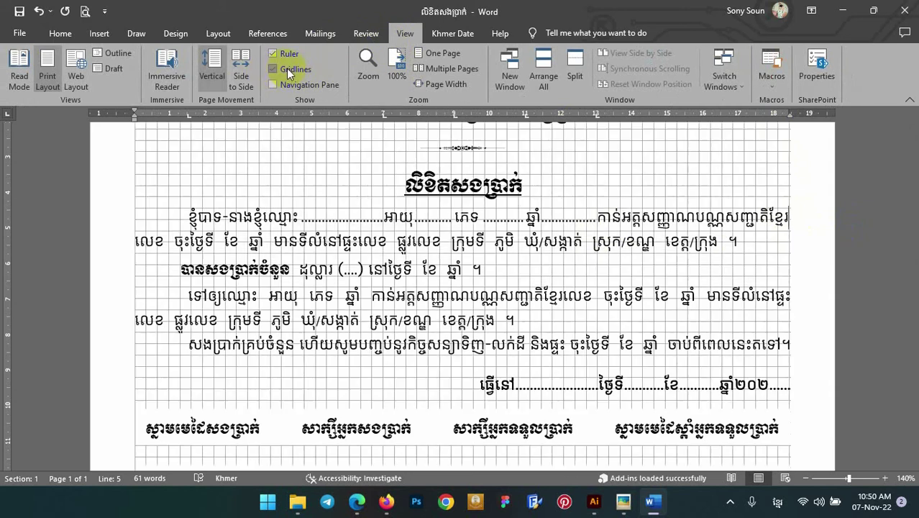
pyautogui.doubleClick(778, 215)
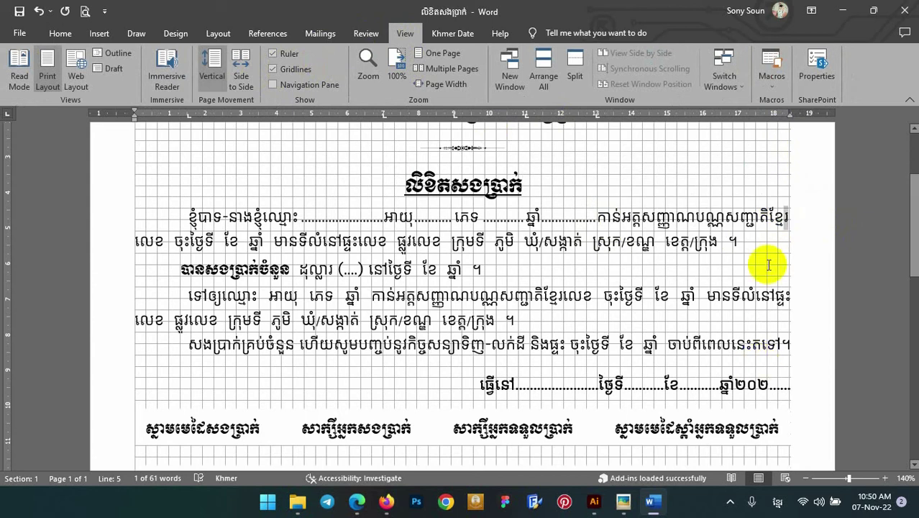
pyautogui.click(788, 215)
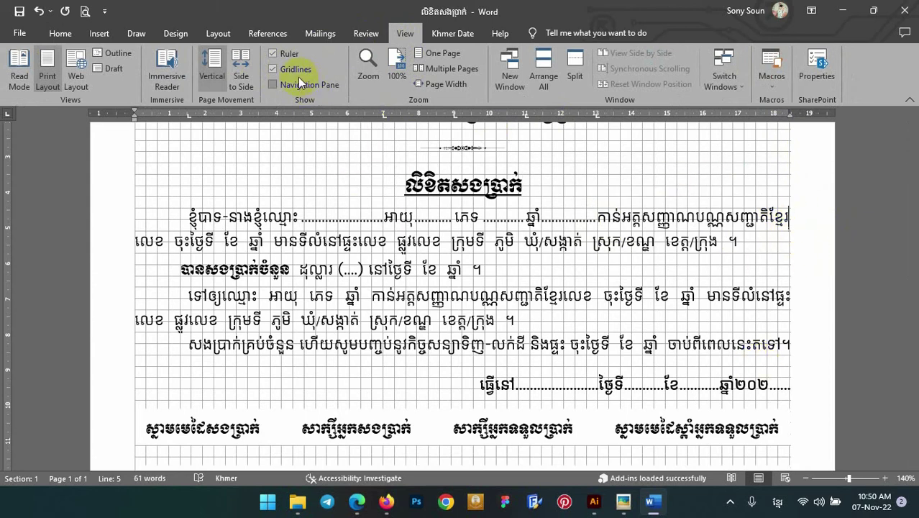
pyautogui.click(292, 69)
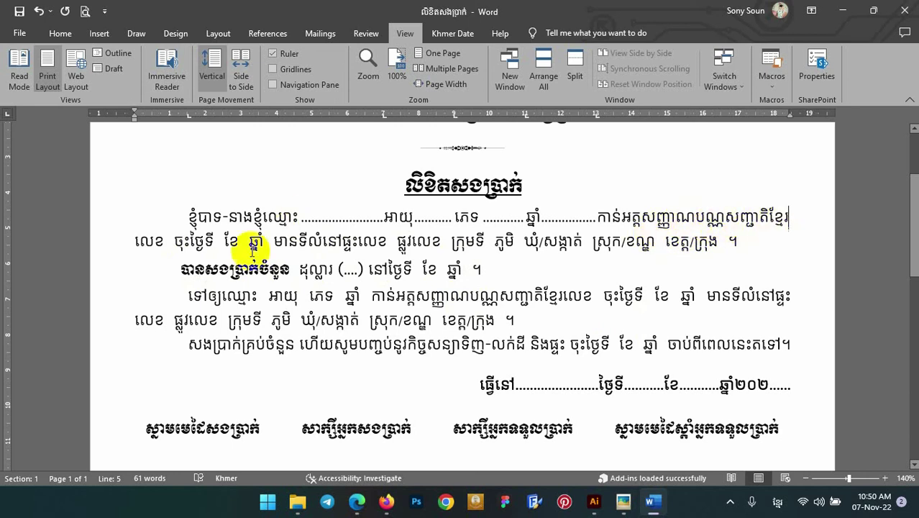
# Delete the space after លេខ and give the 4 cm tab stop a dotted leader.
pyautogui.moveTo(174, 240); pyautogui.dragTo(159, 243)
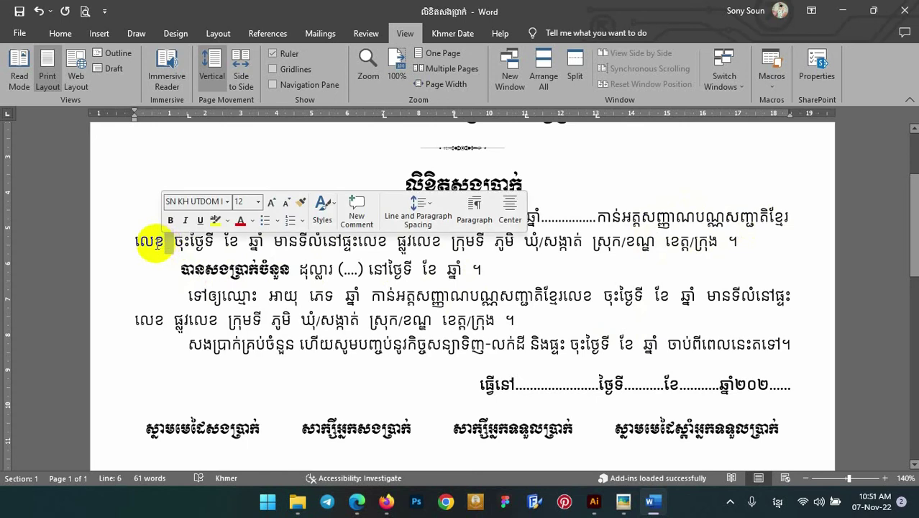
pyautogui.press('Delete')
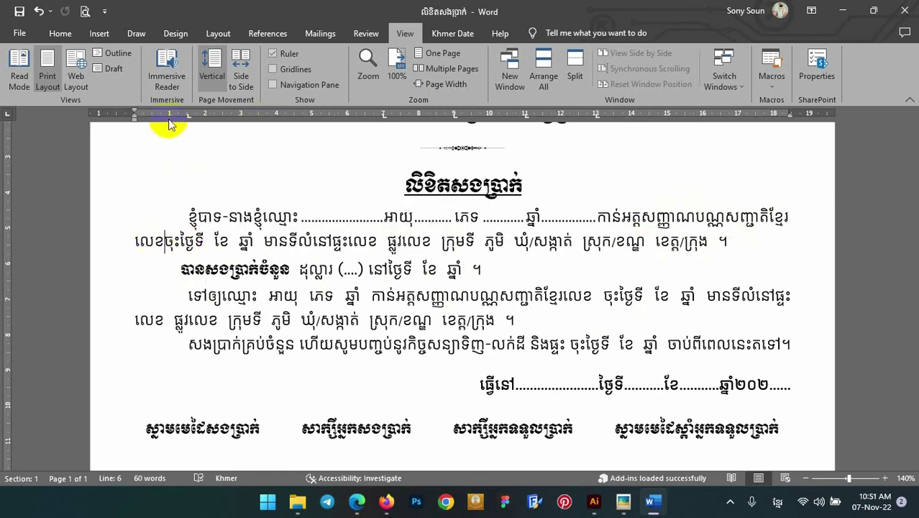
pyautogui.doubleClick(277, 115)
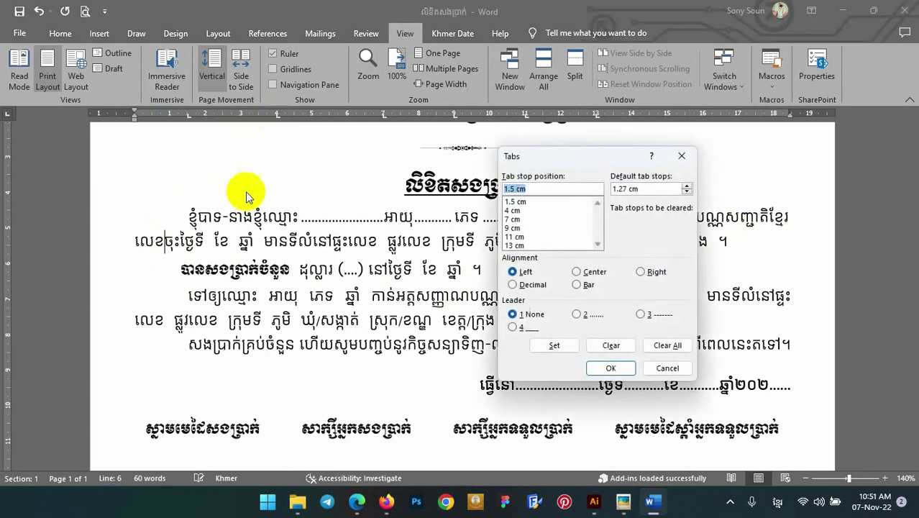
pyautogui.click(514, 210)
pyautogui.click(596, 315)
pyautogui.click(554, 345)
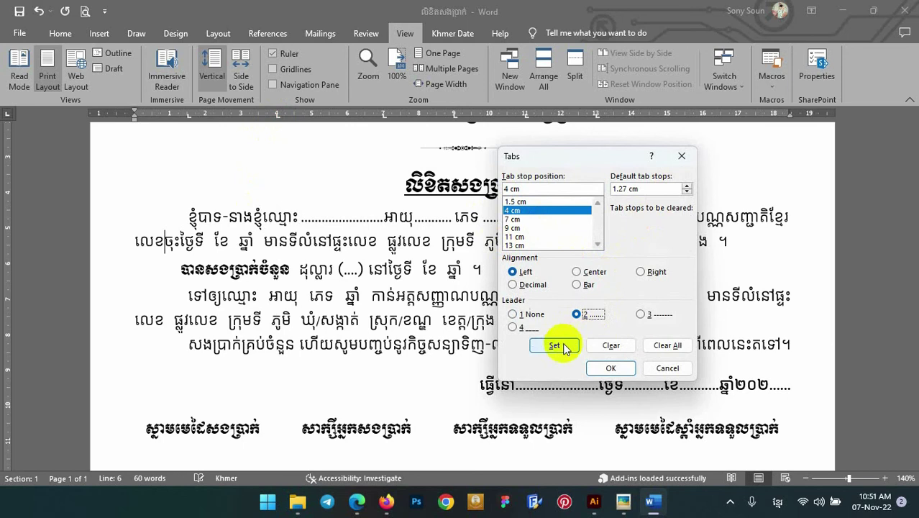
pyautogui.click(610, 367)
# Try a dotted blank after លេខ, then remove it along with the leftover space.
pyautogui.press('Tab')
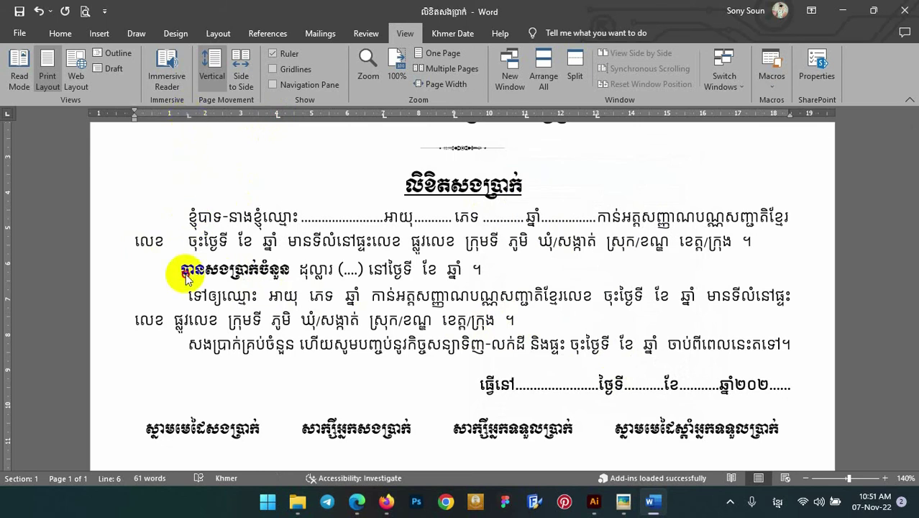
pyautogui.hotkey('ctrl', 'z')
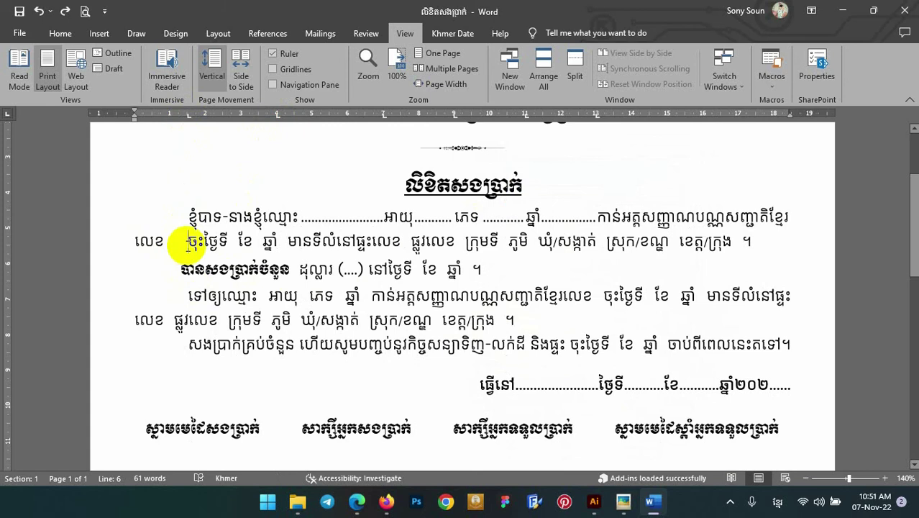
pyautogui.press('Tab')
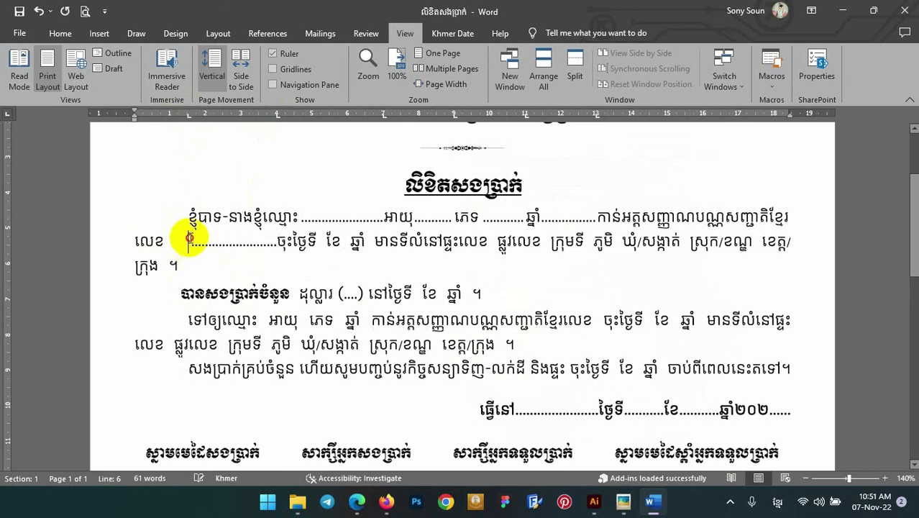
pyautogui.moveTo(188, 237); pyautogui.dragTo(173, 243)
pyautogui.press('Delete')
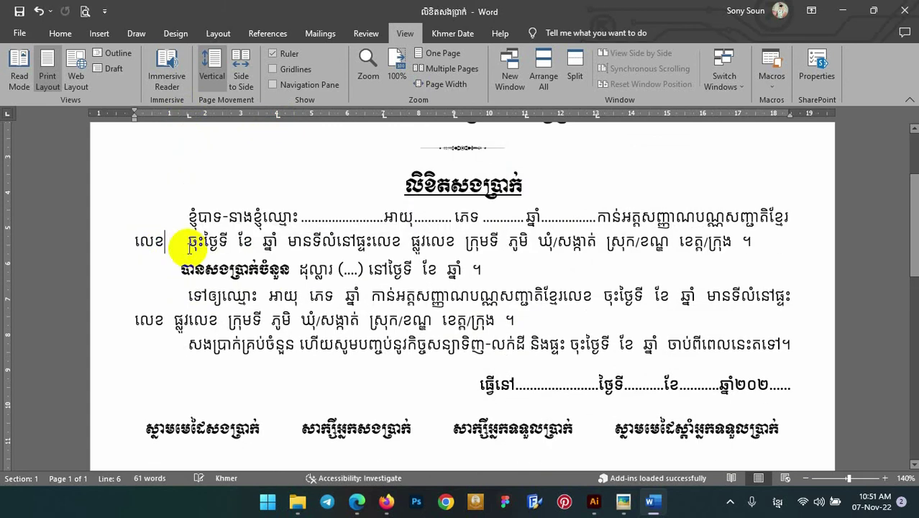
pyautogui.hotkey('ctrl', 'z')
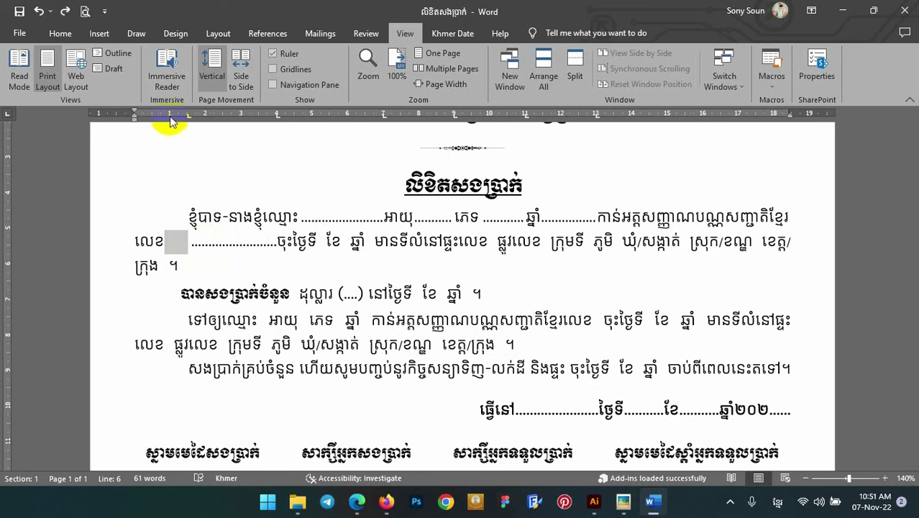
pyautogui.click(788, 215)
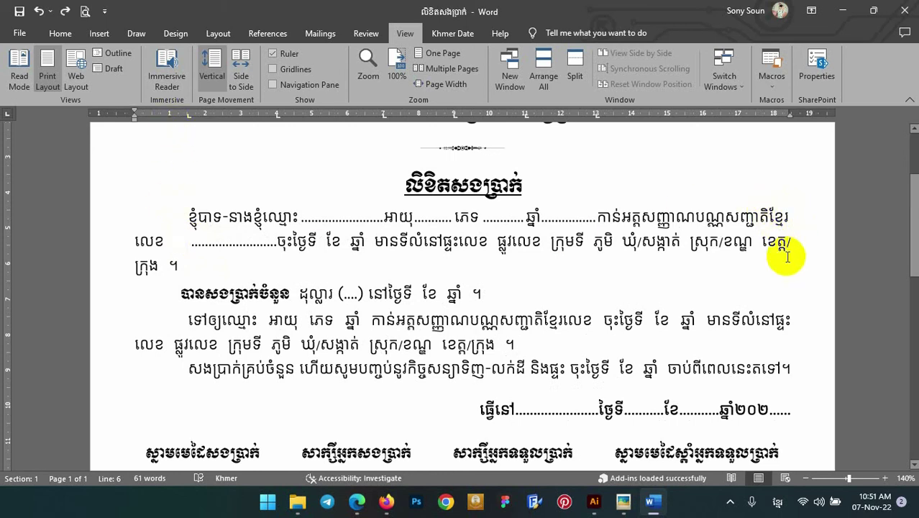
pyautogui.click(192, 242)
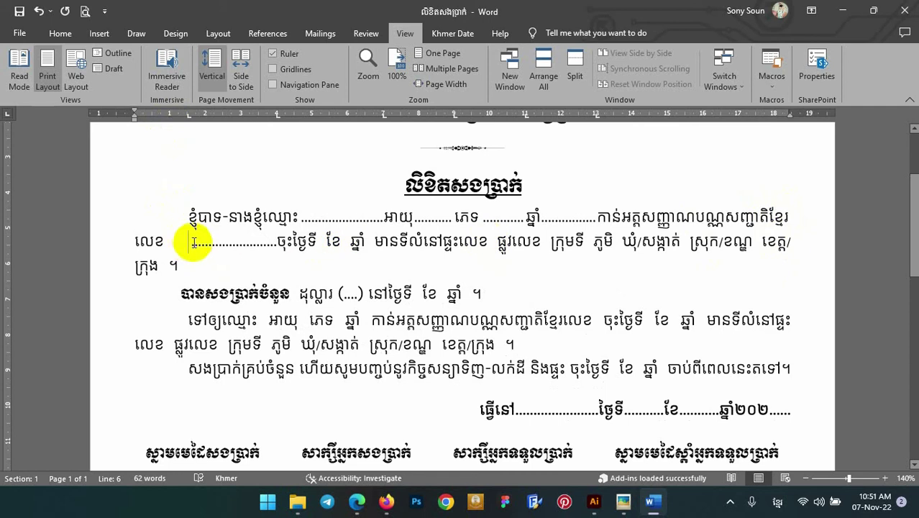
pyautogui.doubleClick(189, 242)
pyautogui.press('Delete')
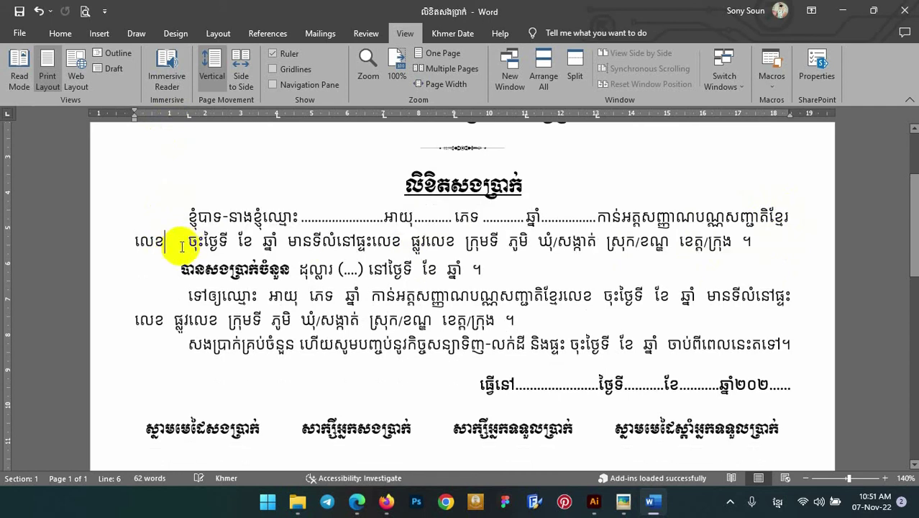
pyautogui.click(166, 242)
pyautogui.press('Delete')
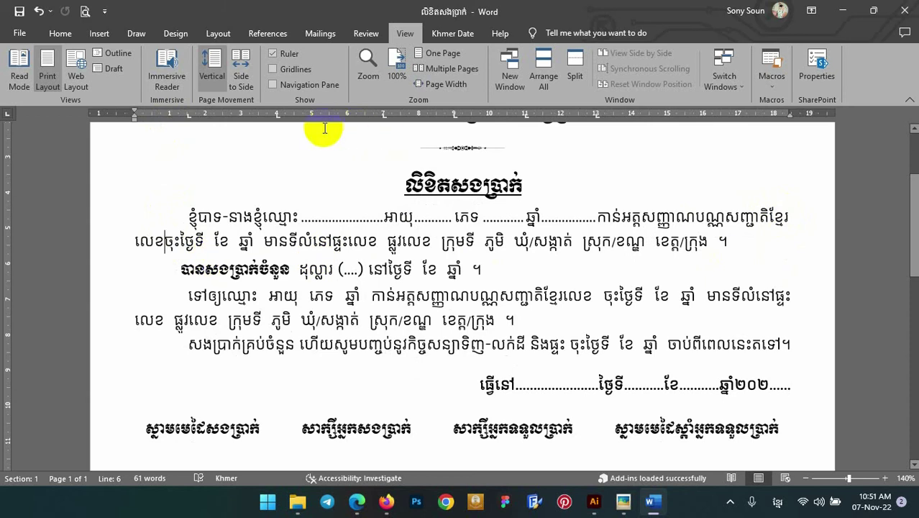
# Reconfirm the 4 cm tab, remove the extra tabs after លេខ, and break the line.
pyautogui.doubleClick(277, 115)
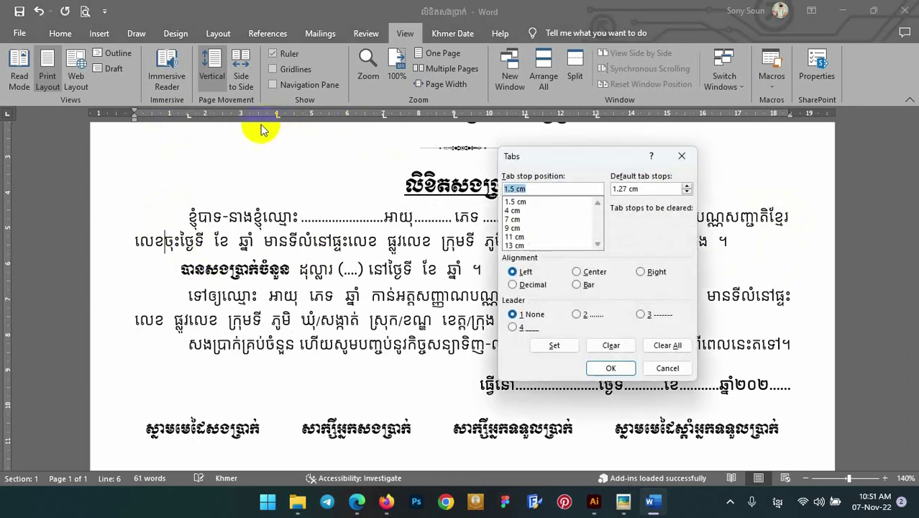
pyautogui.click(518, 210)
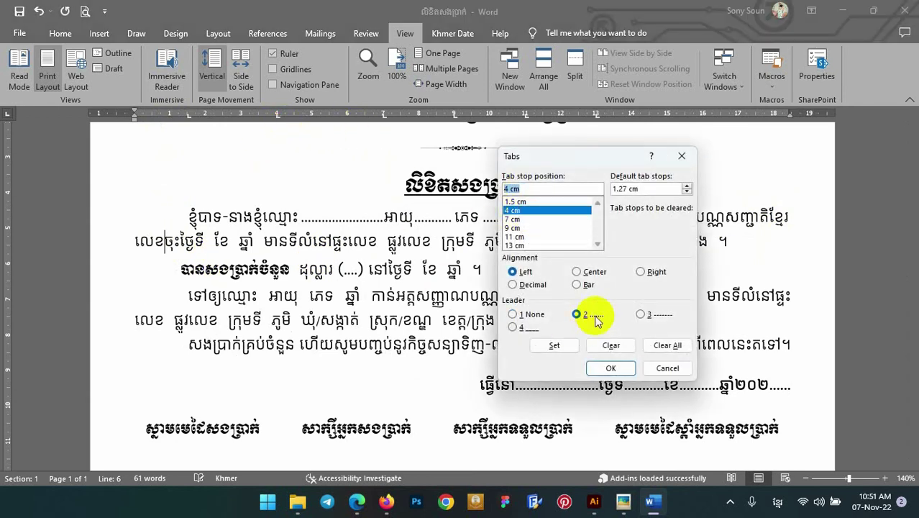
pyautogui.click(607, 367)
pyautogui.press('Tab')
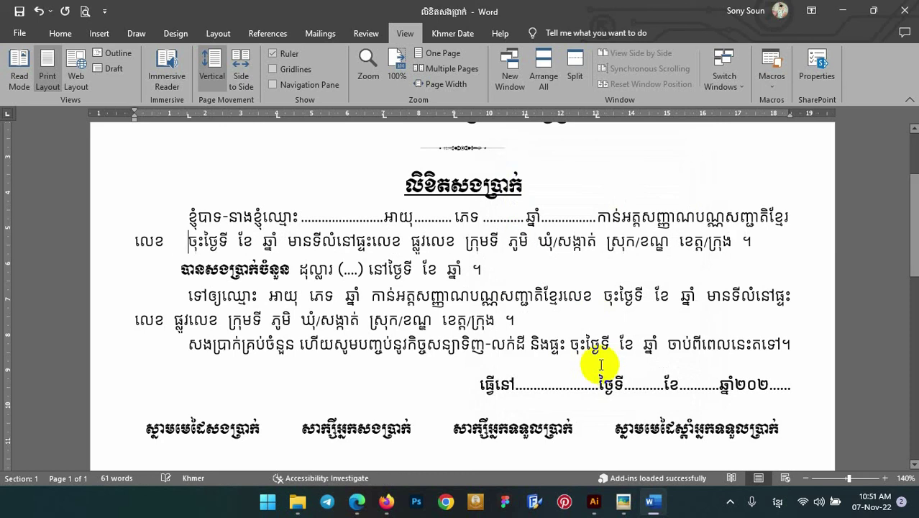
pyautogui.press('Tab')
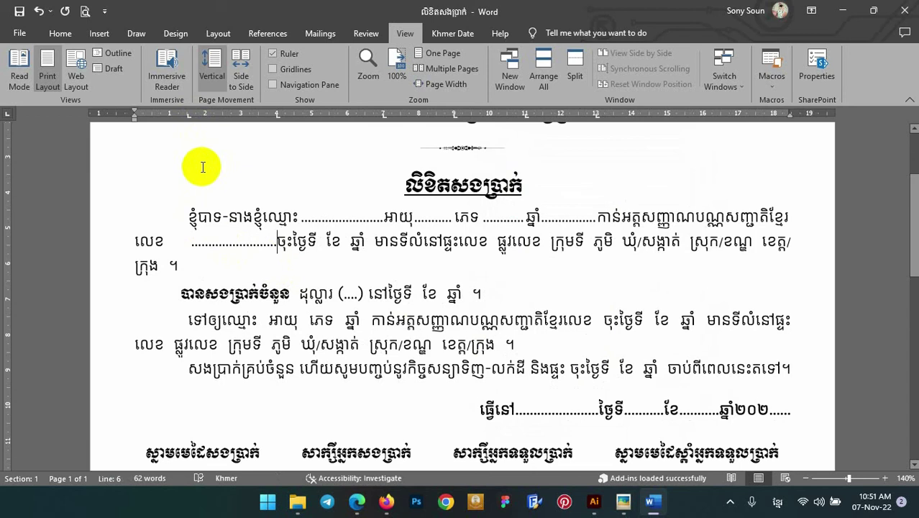
pyautogui.click(260, 244)
pyautogui.press('BackSpace')
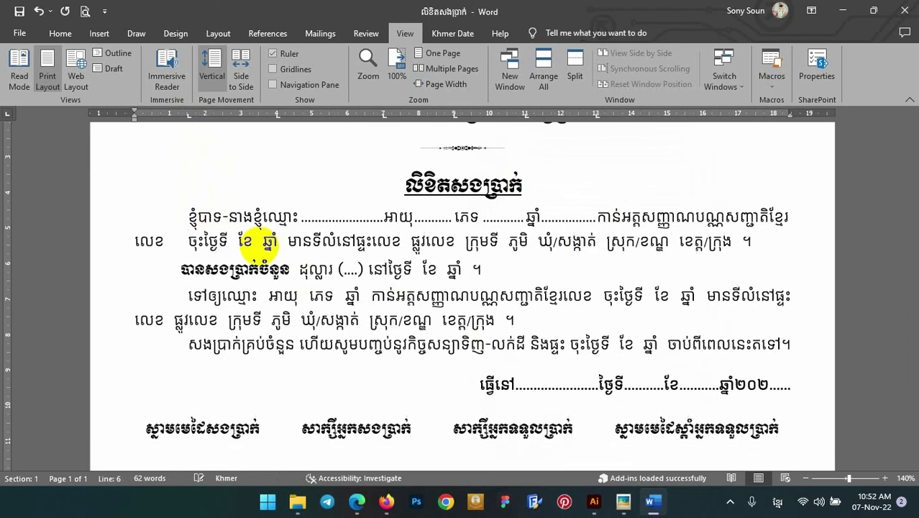
pyautogui.press('BackSpace')
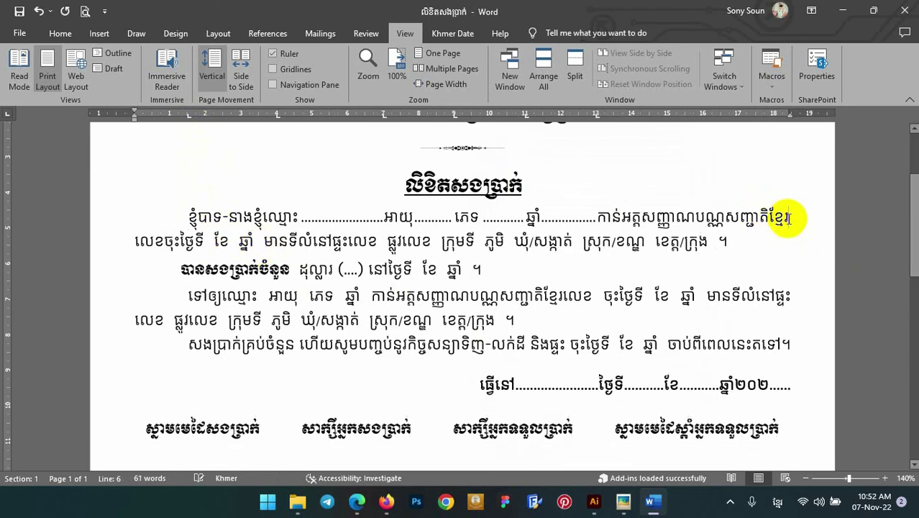
pyautogui.press('Return')
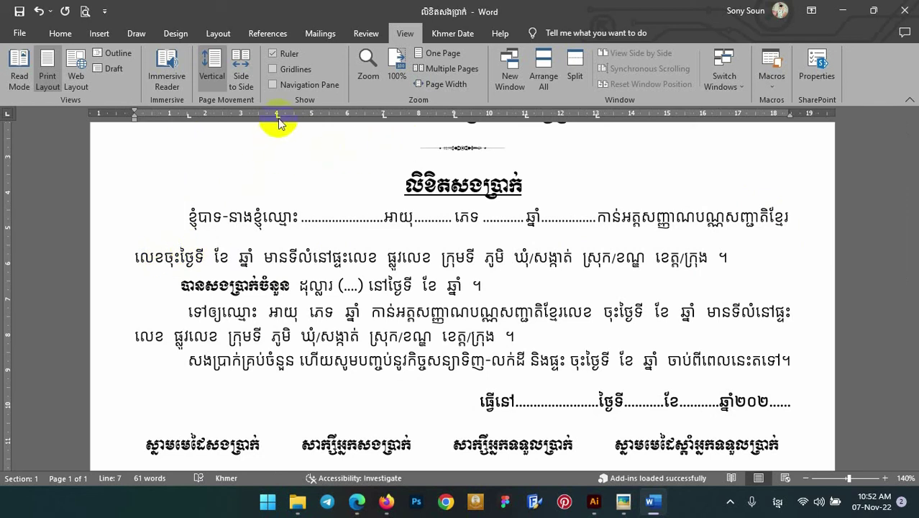
# Add a 4 cm dotted-leader tab stop and insert a dotted blank after លេខ.
pyautogui.click(279, 121)
pyautogui.doubleClick(278, 115)
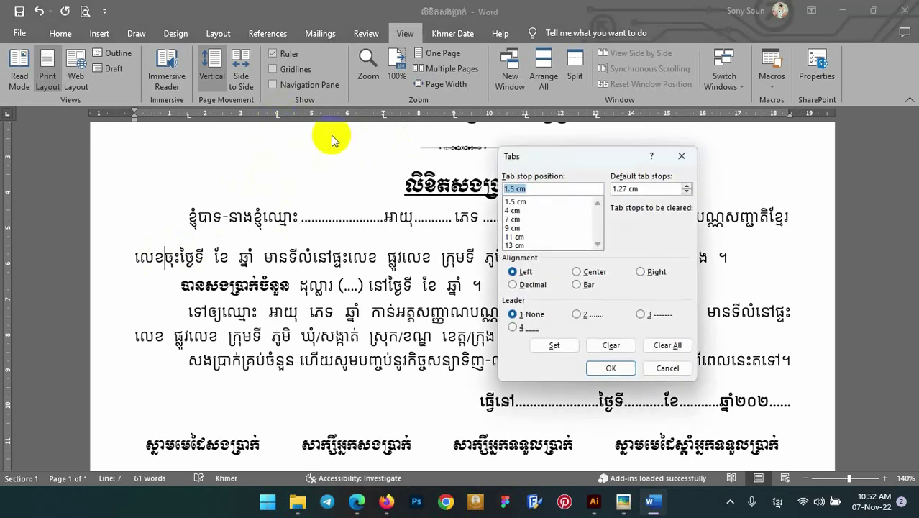
pyautogui.click(514, 209)
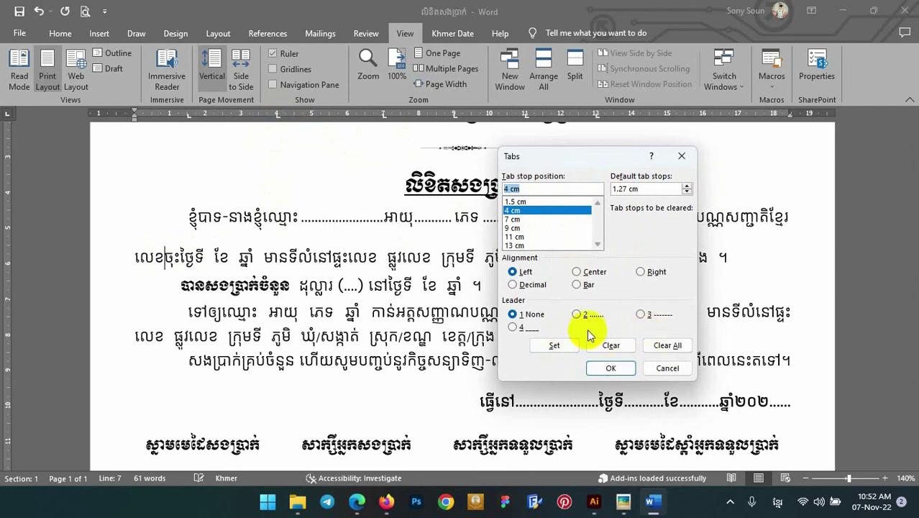
pyautogui.click(578, 314)
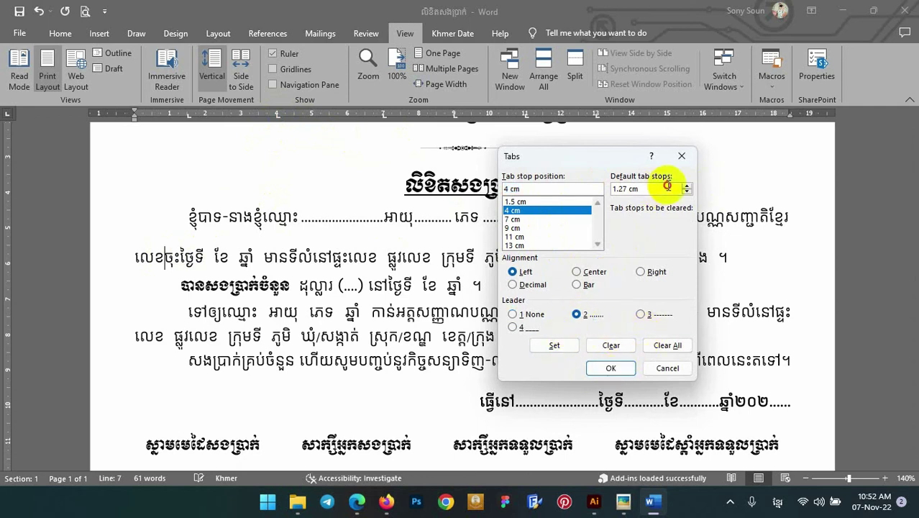
pyautogui.click(554, 345)
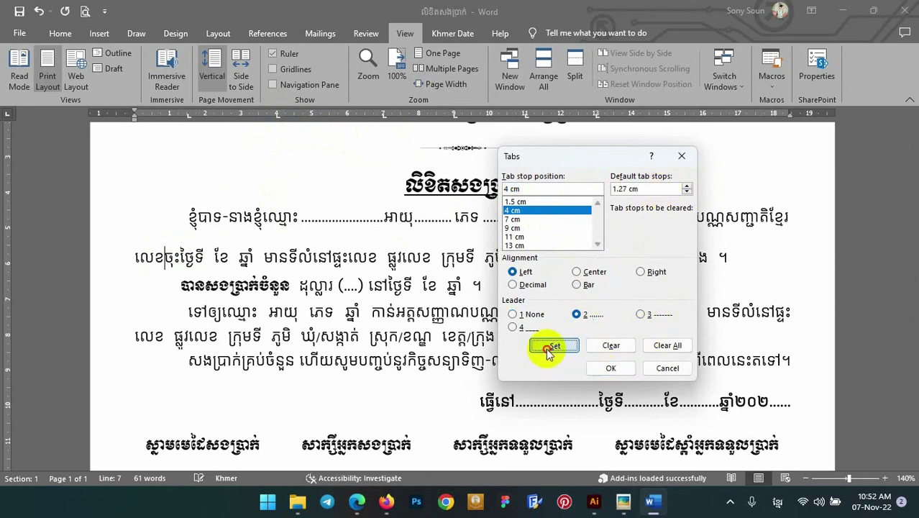
pyautogui.click(610, 367)
pyautogui.press('Tab')
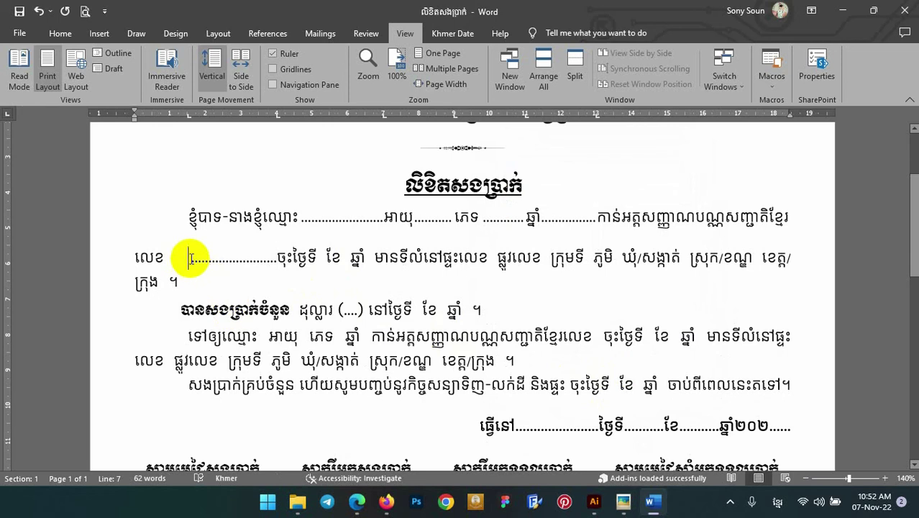
# Move ចុះថ្ងៃទី onto its own line and type ៥ after លេខ.
pyautogui.press('Return')
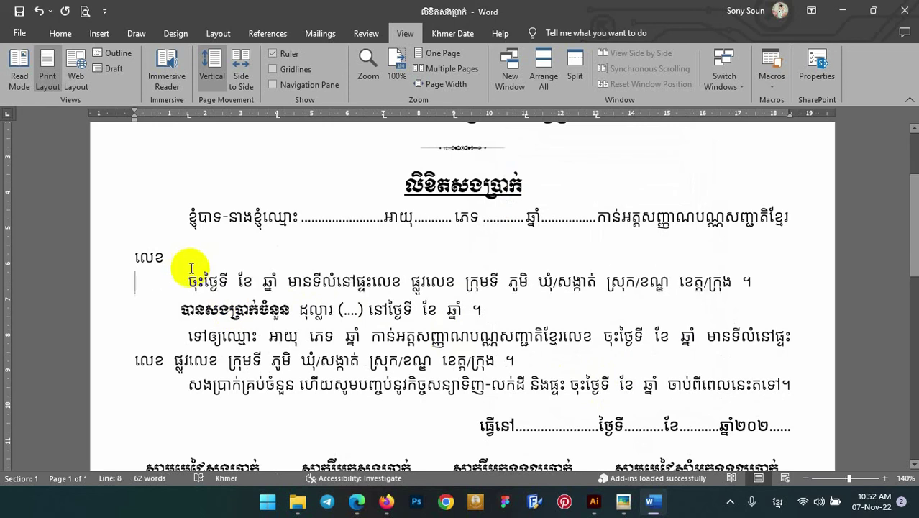
pyautogui.press('BackSpace')
pyautogui.press('Delete')
pyautogui.press('BackSpace')
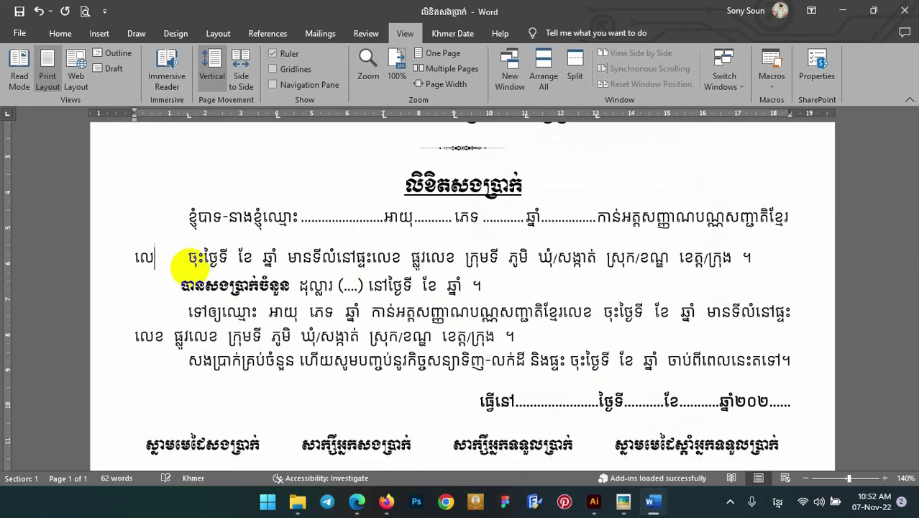
pyautogui.hotkey('ctrl', 'z')
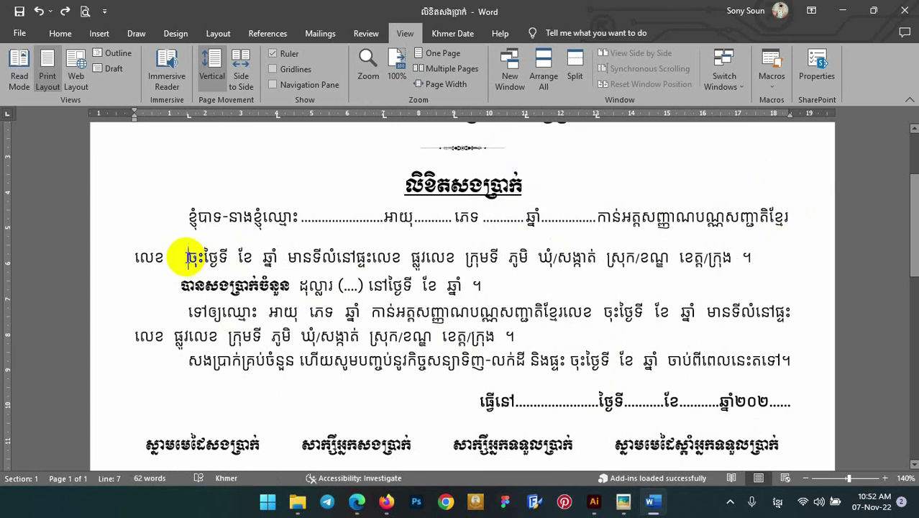
pyautogui.press('BackSpace')
pyautogui.press('Return')
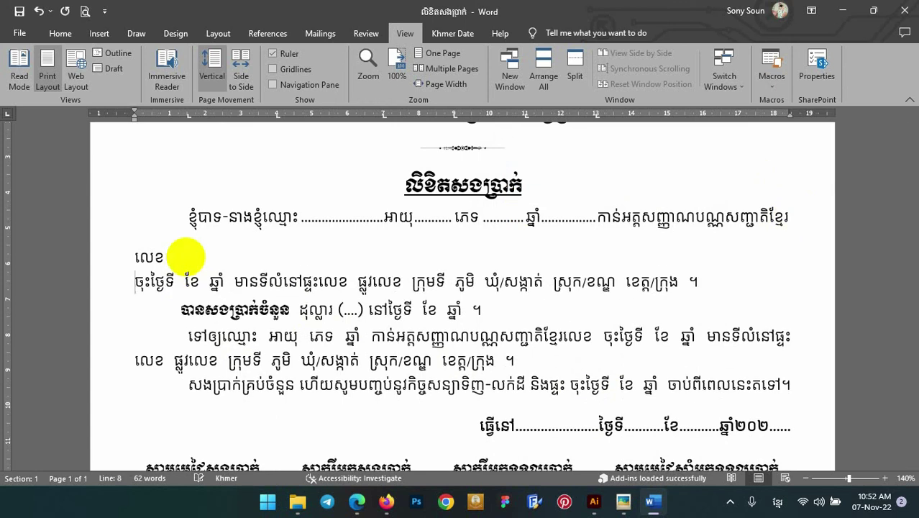
pyautogui.click(171, 255)
pyautogui.write('៥')
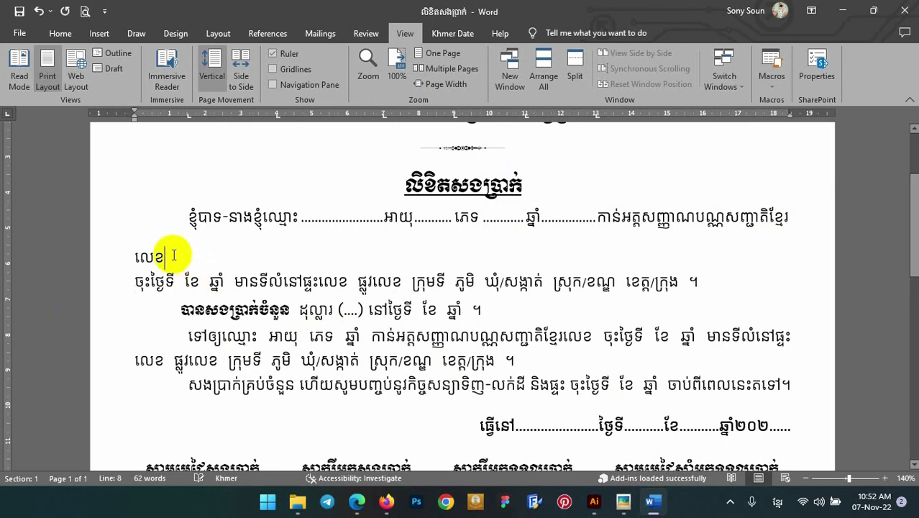
# Add a 4 cm dotted-leader tab stop and insert the dotted blank after លេខ.
pyautogui.click(276, 115)
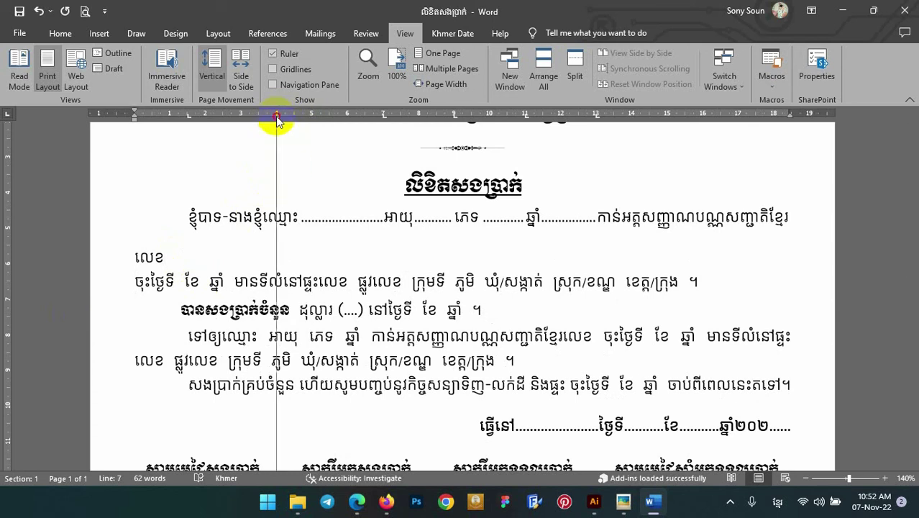
pyautogui.doubleClick(276, 116)
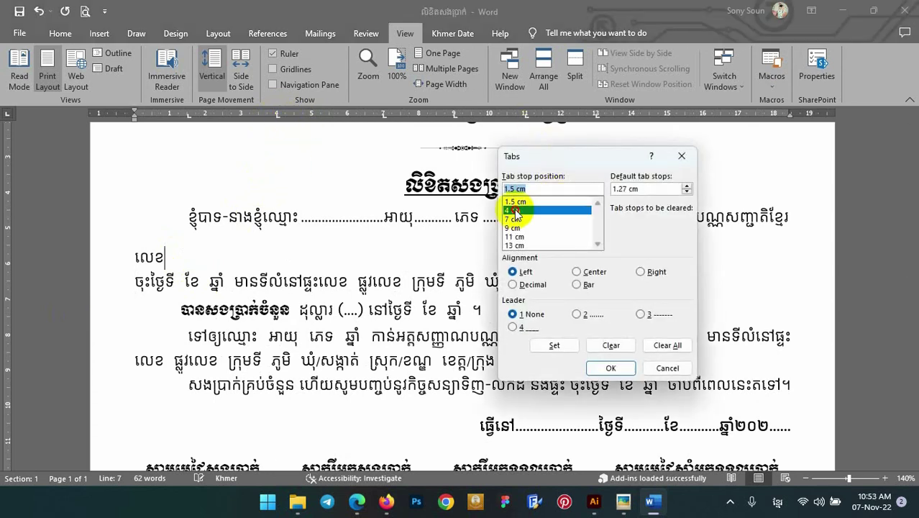
pyautogui.click(581, 314)
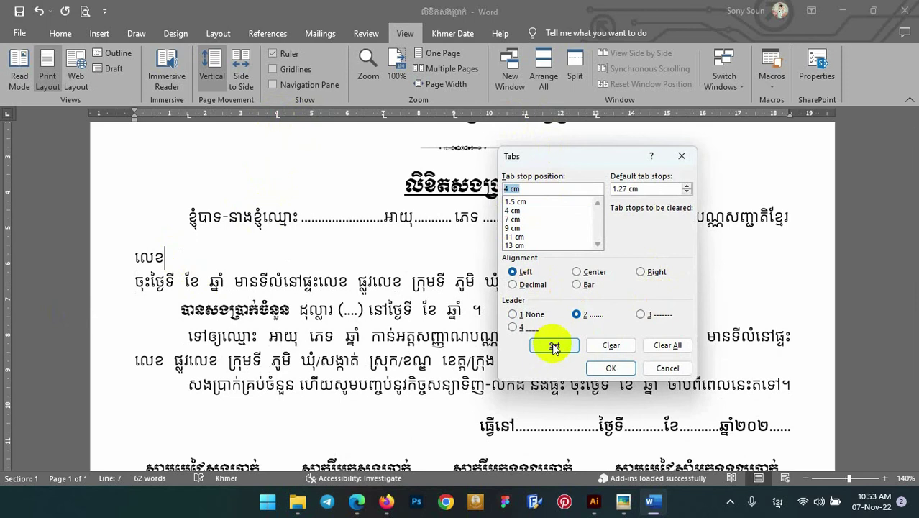
pyautogui.click(596, 369)
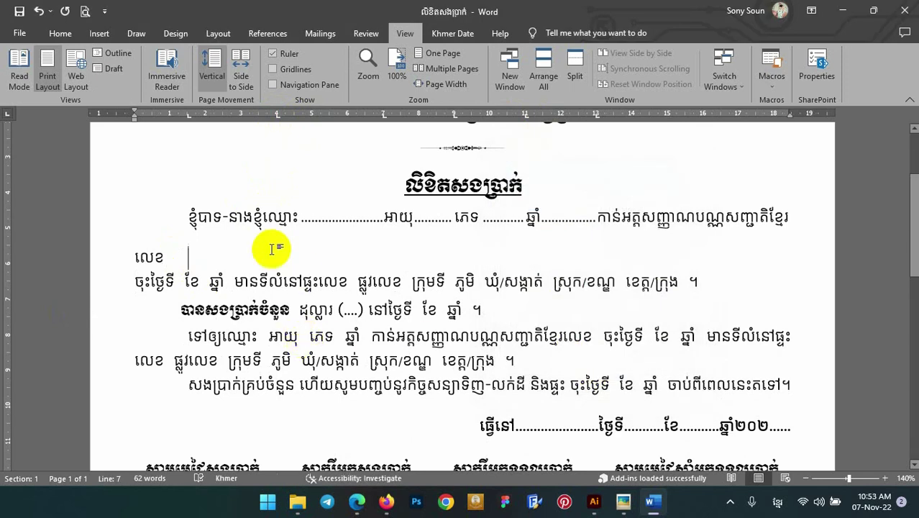
pyautogui.press('Tab')
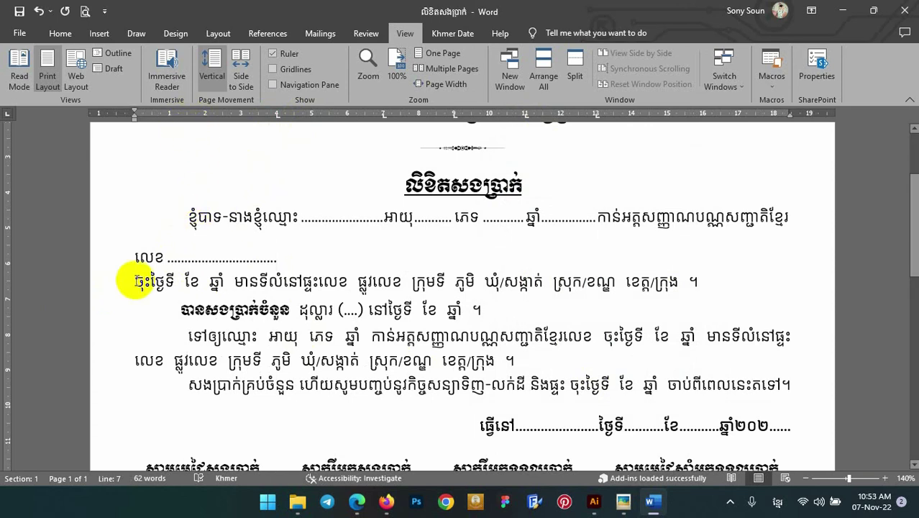
# Join the date text onto the លេខ line and remove the empty line above it.
pyautogui.click(134, 286)
pyautogui.press('BackSpace')
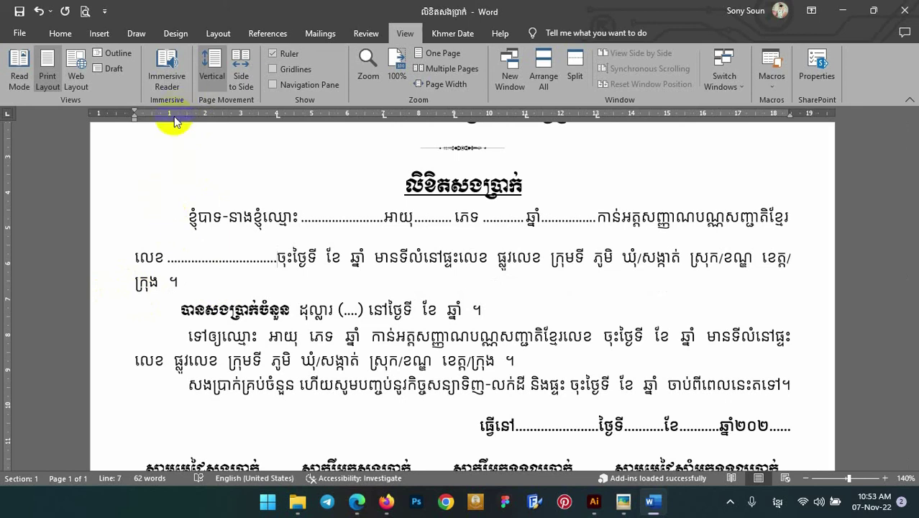
pyautogui.click(190, 216)
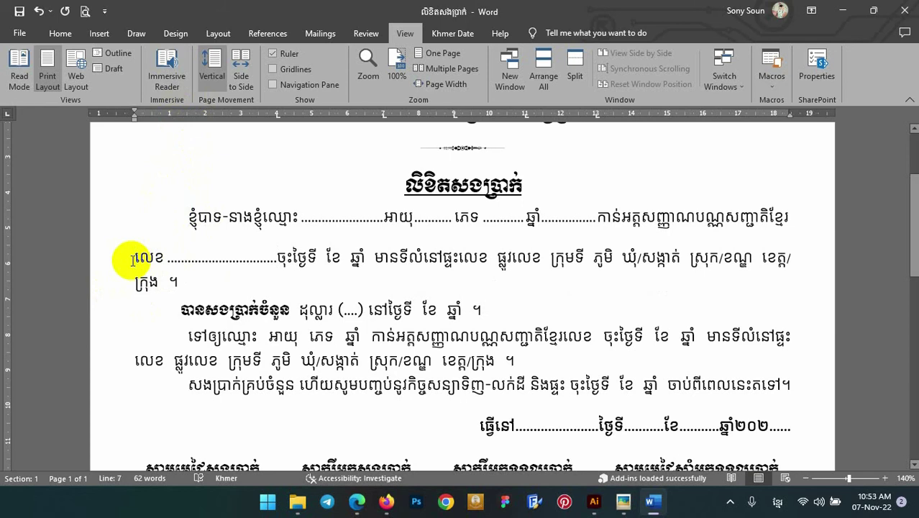
pyautogui.press('BackSpace')
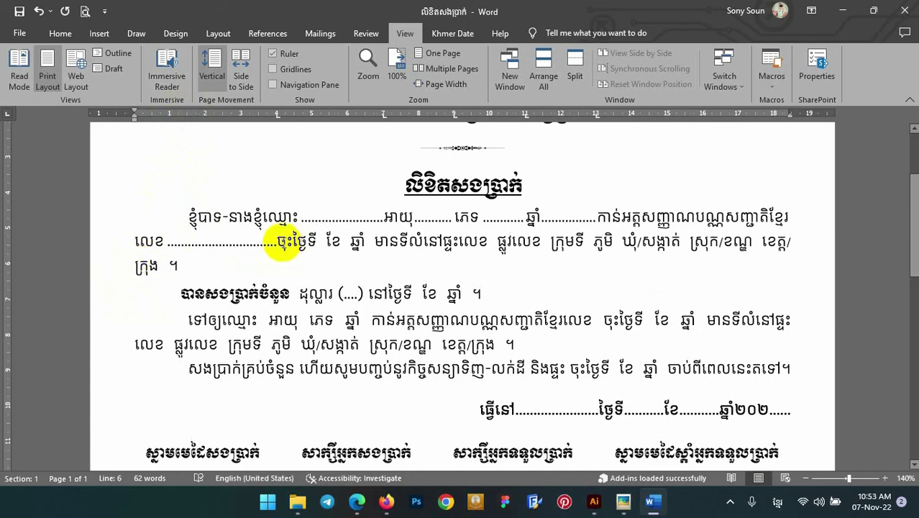
pyautogui.click(162, 243)
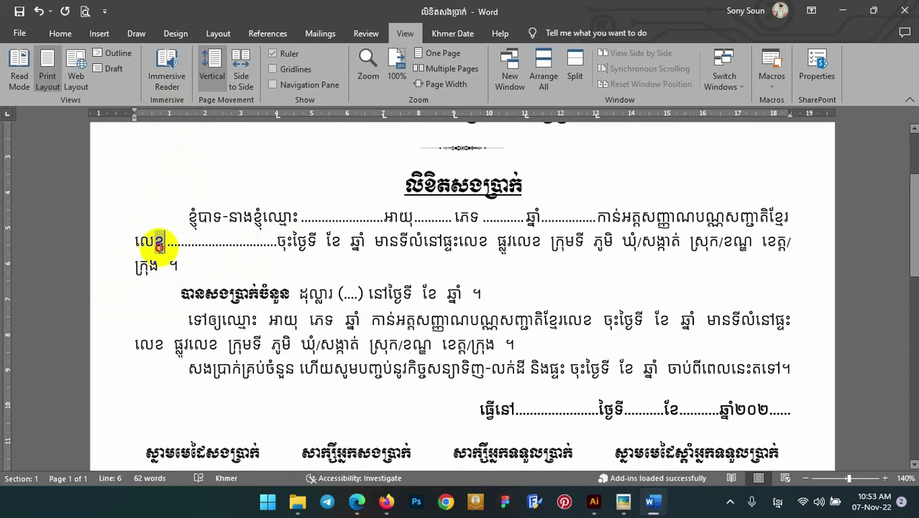
pyautogui.click(211, 261)
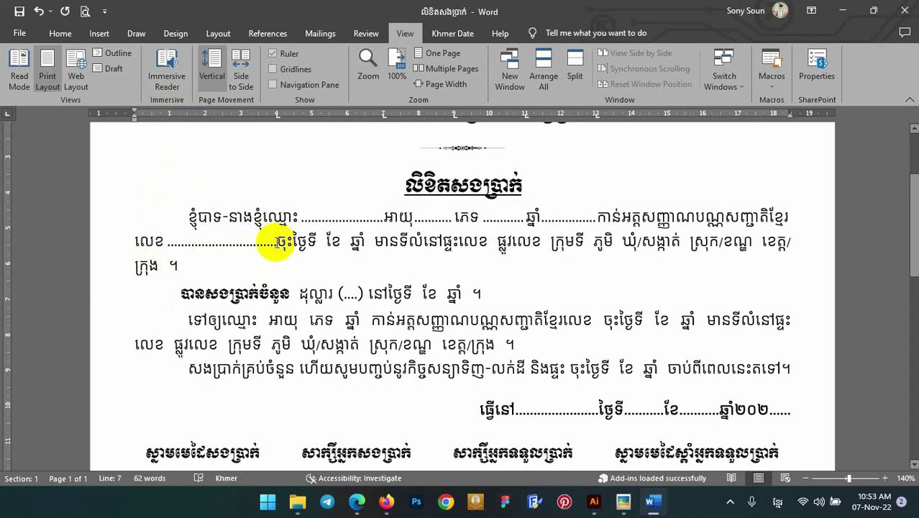
pyautogui.click(277, 241)
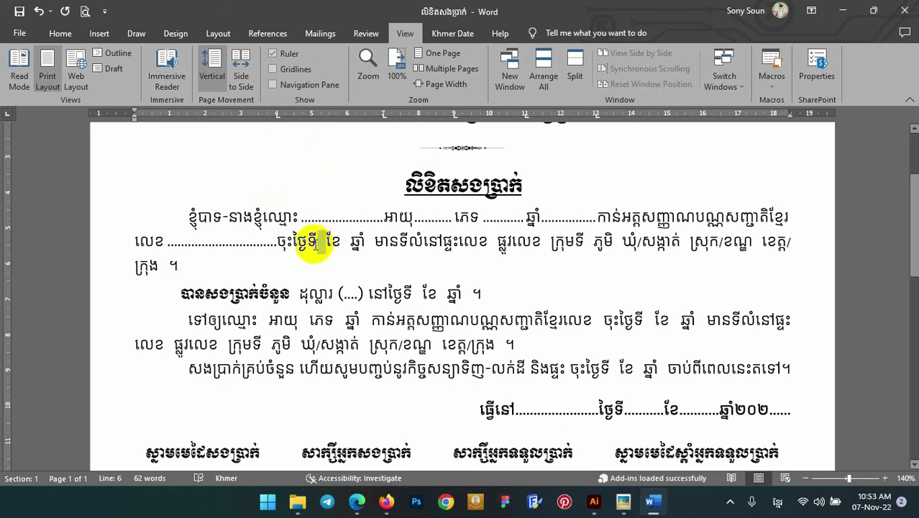
# Delete the space after ចុះថ្ងៃទី and give a 6.5 cm tab stop a dotted leader.
pyautogui.doubleClick(316, 242)
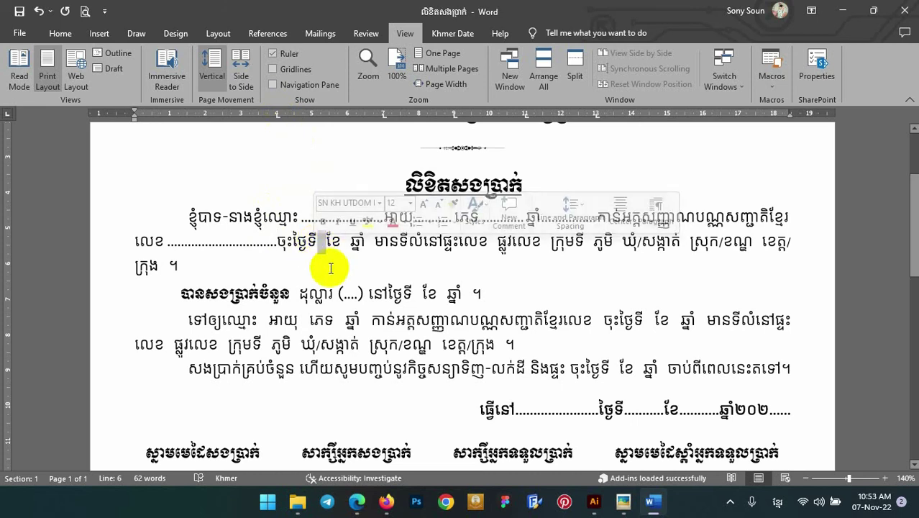
pyautogui.press('BackSpace')
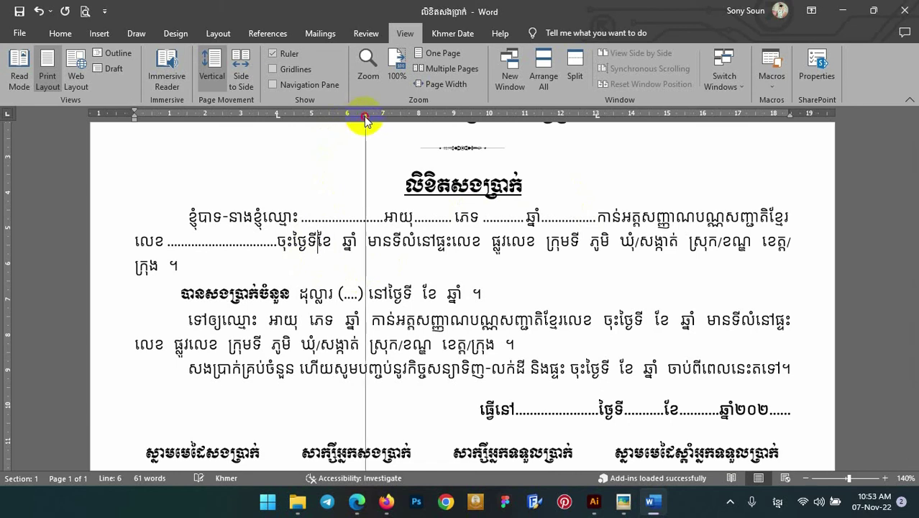
pyautogui.doubleClick(365, 115)
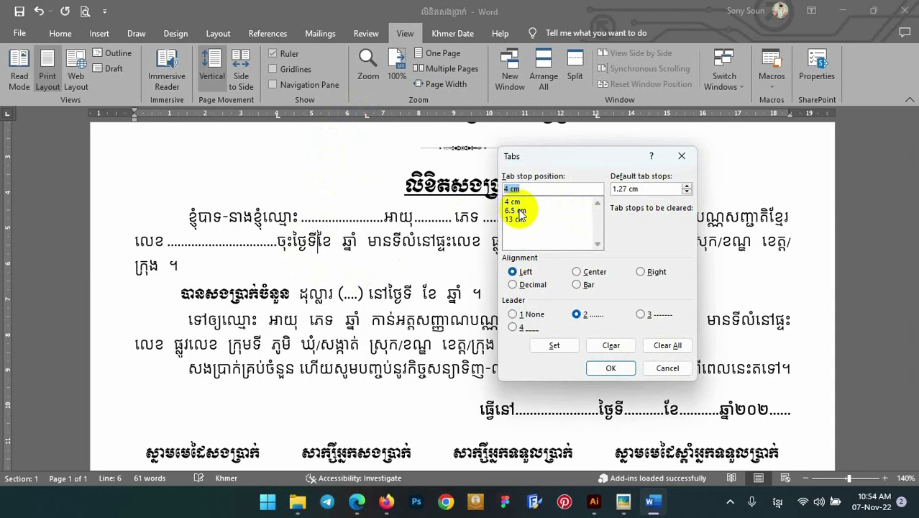
pyautogui.click(519, 211)
pyautogui.click(538, 345)
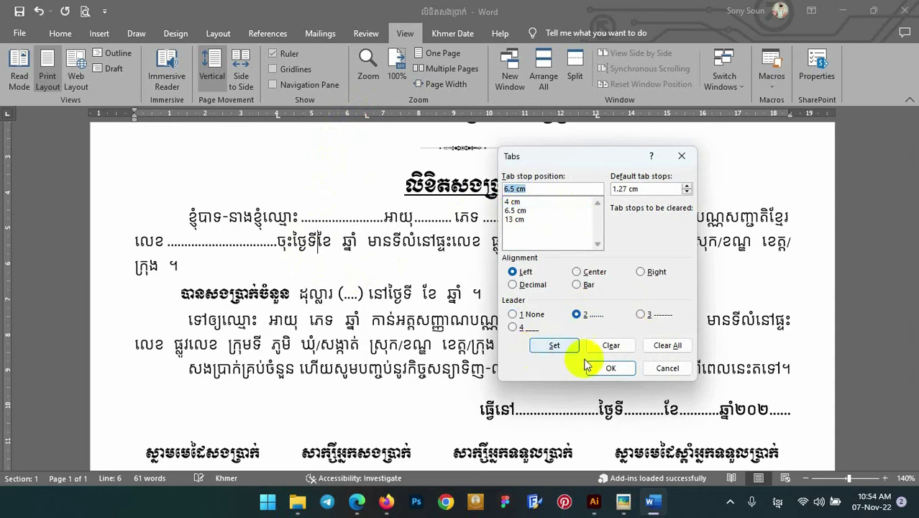
pyautogui.click(611, 368)
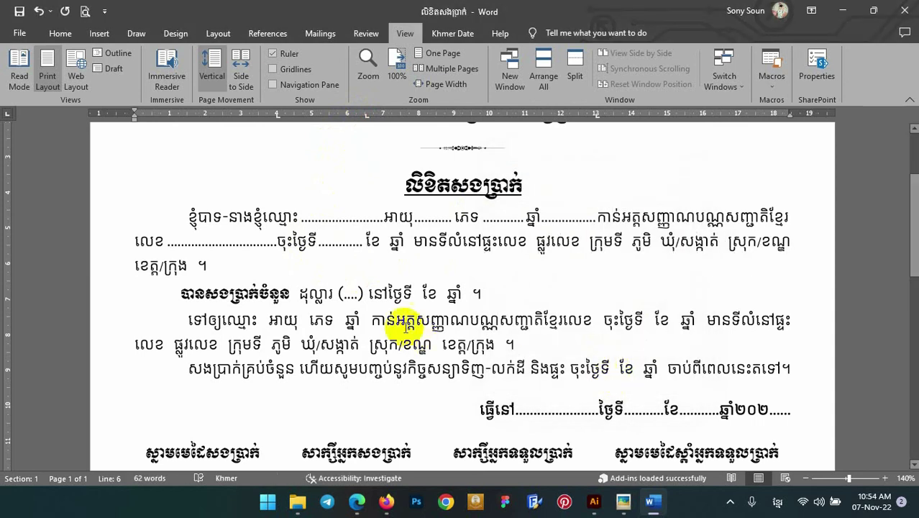
# Remove the space between ខែ and ឆ្នាំ.
pyautogui.click(365, 244)
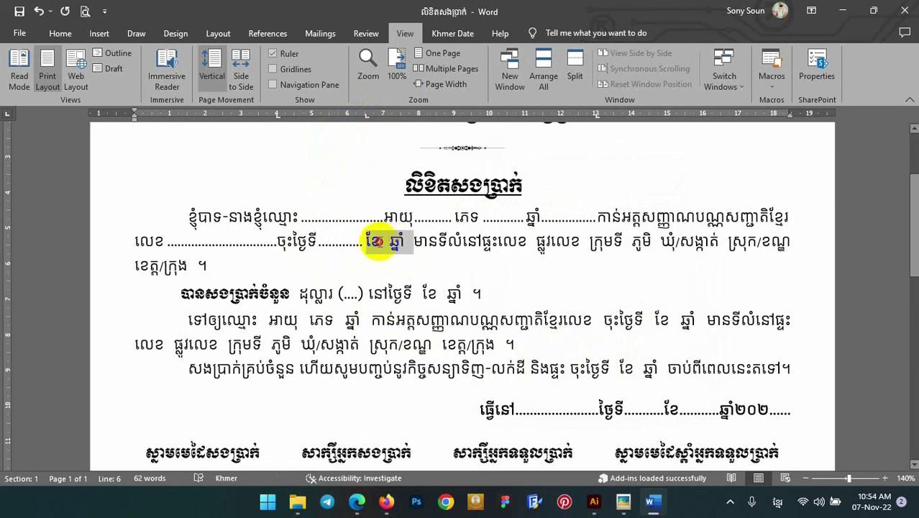
pyautogui.press('Down')
pyautogui.moveTo(389, 242); pyautogui.dragTo(375, 241)
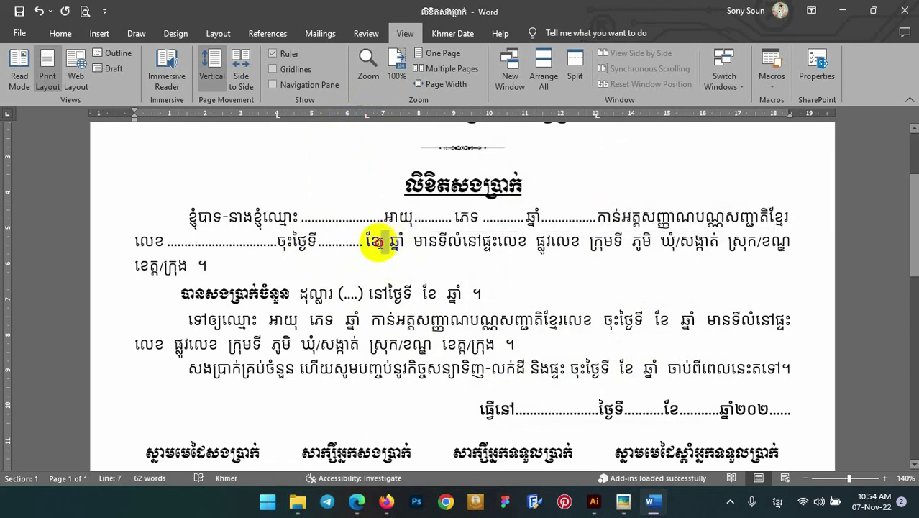
pyautogui.press('Delete')
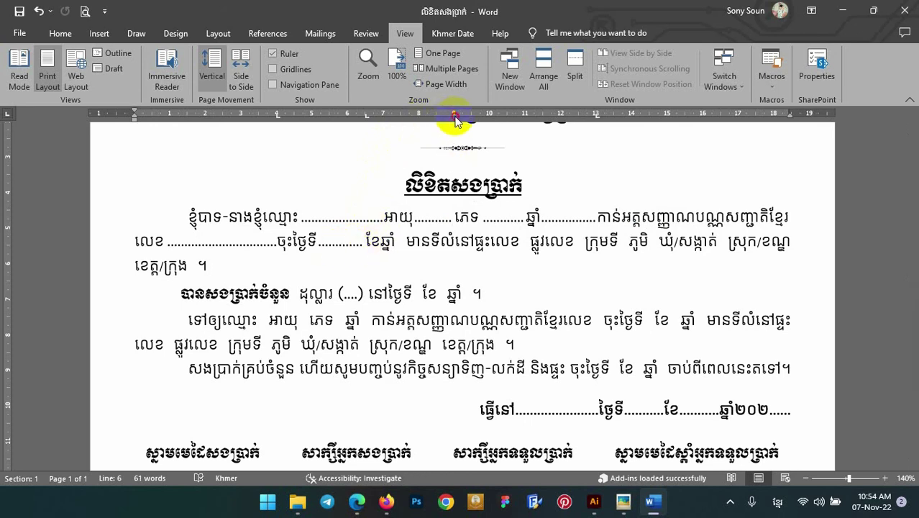
# Insert a 9 cm dotted month blank after ខែ and delete the extra space after ឆ្នាំ.
pyautogui.doubleClick(455, 115)
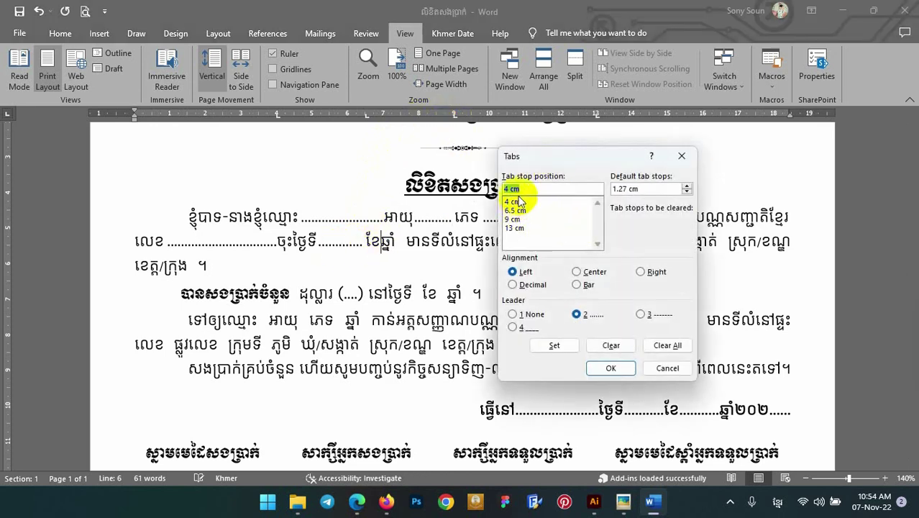
pyautogui.click(514, 220)
pyautogui.click(578, 314)
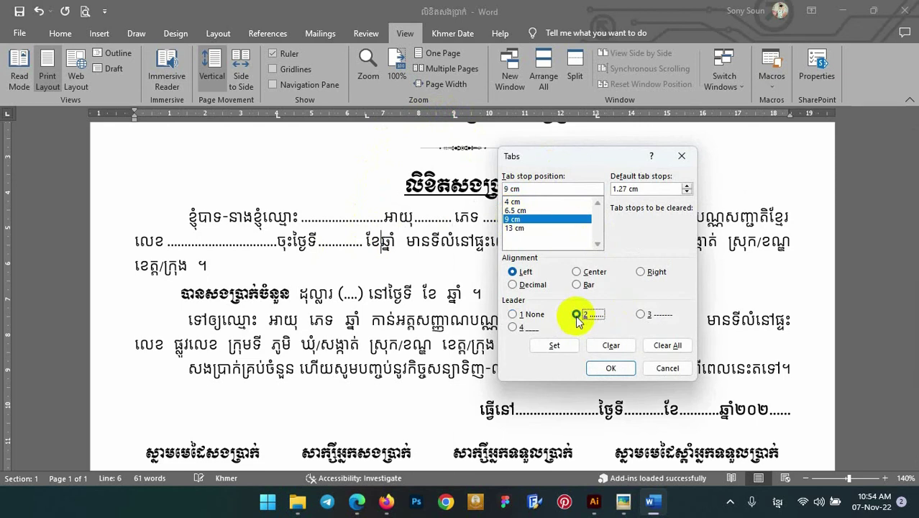
pyautogui.click(561, 349)
pyautogui.click(610, 368)
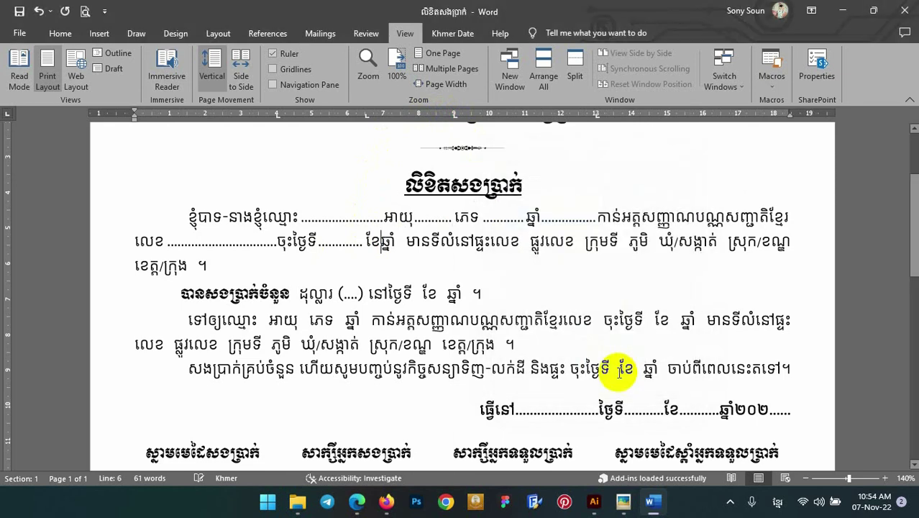
pyautogui.press('Tab')
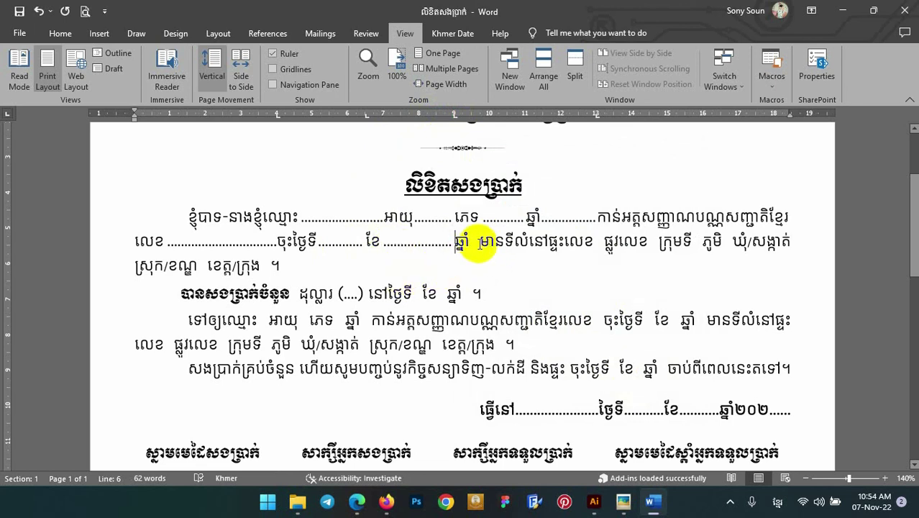
pyautogui.click(474, 243)
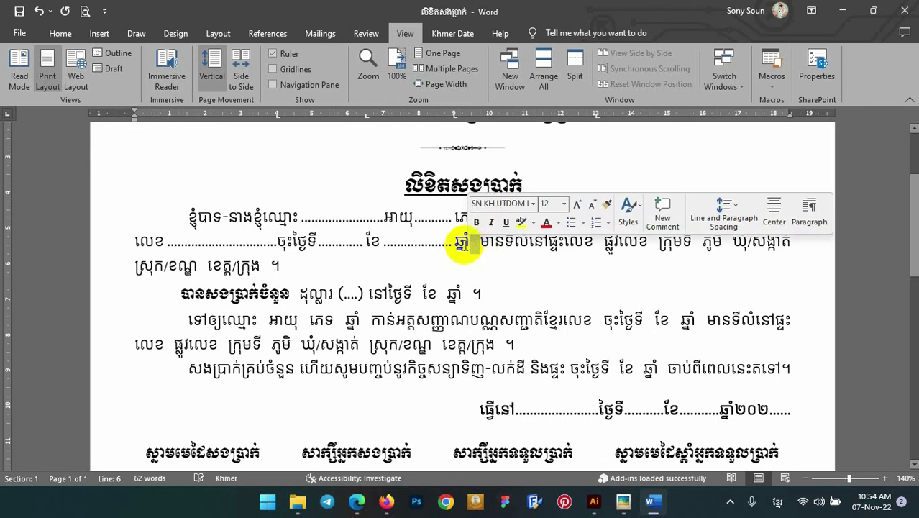
pyautogui.press('Delete')
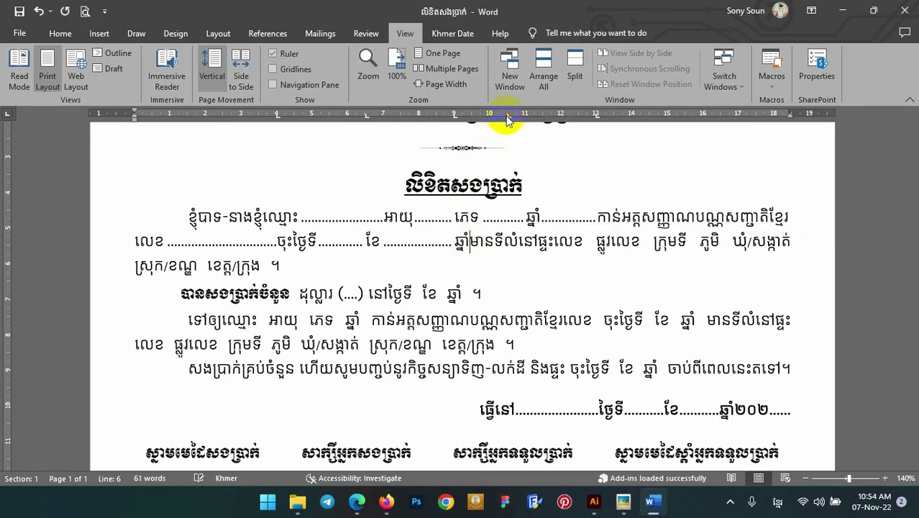
# Give the 10.5 cm tab stop a dotted leader for the year blank, then move it to 11 cm.
pyautogui.doubleClick(506, 115)
pyautogui.click(615, 62)
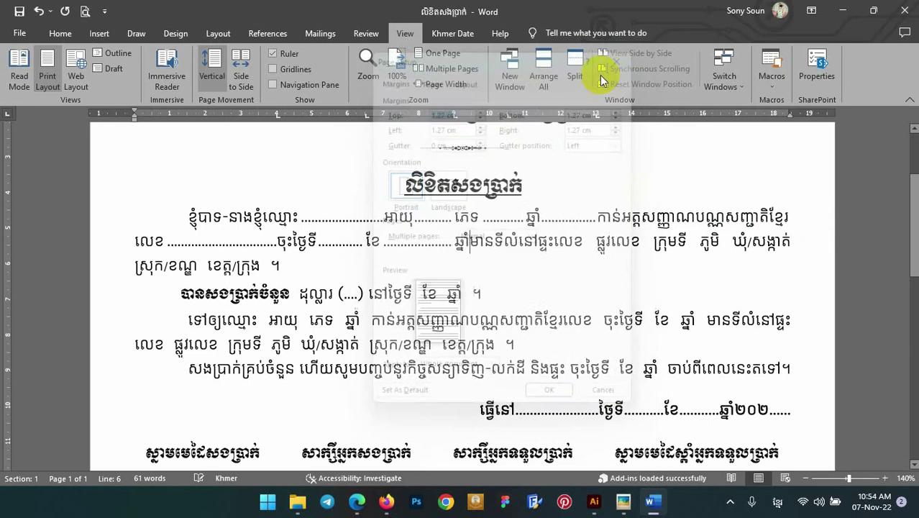
pyautogui.doubleClick(507, 116)
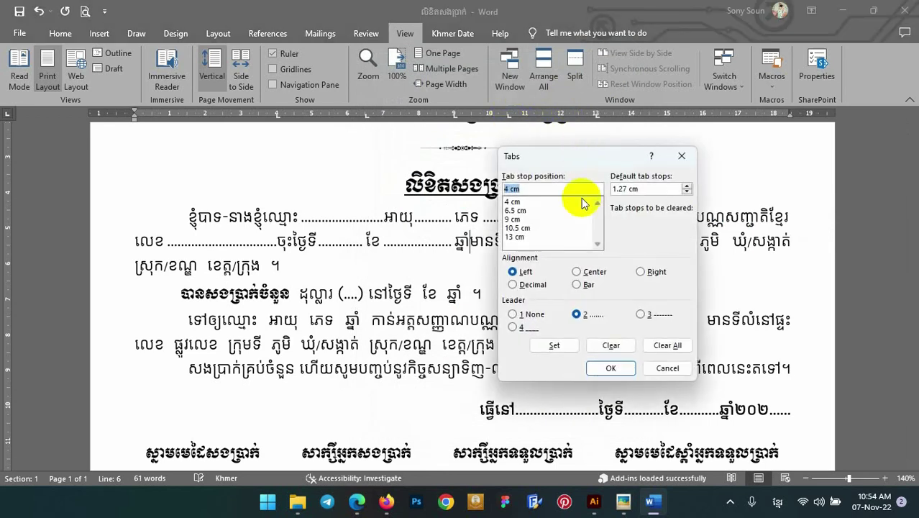
pyautogui.click(517, 227)
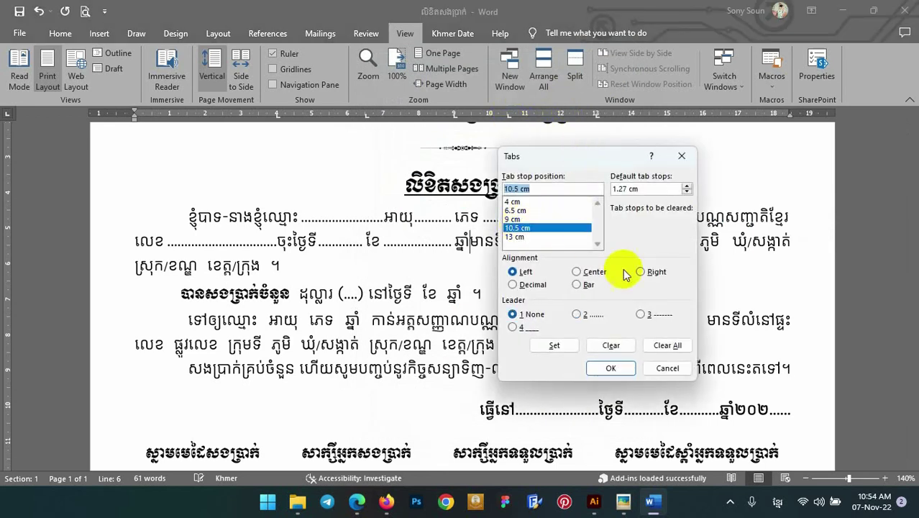
pyautogui.click(580, 314)
pyautogui.click(567, 345)
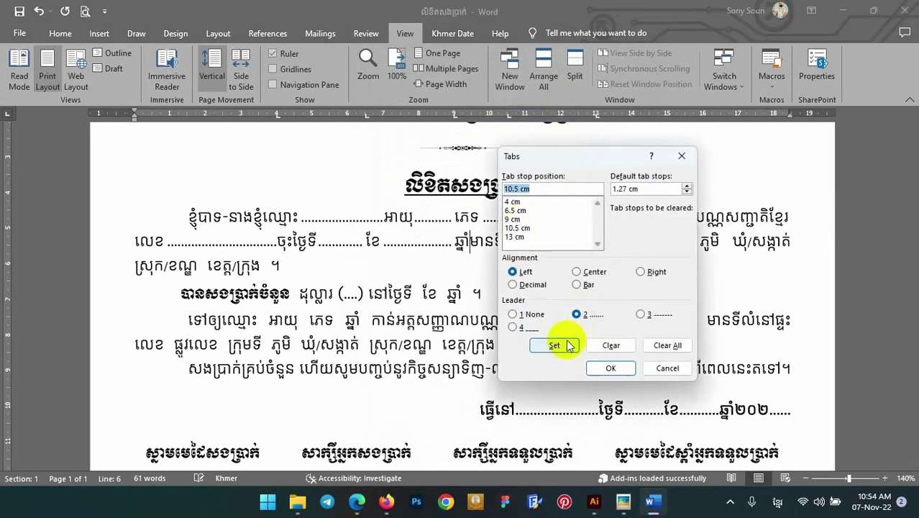
pyautogui.click(611, 368)
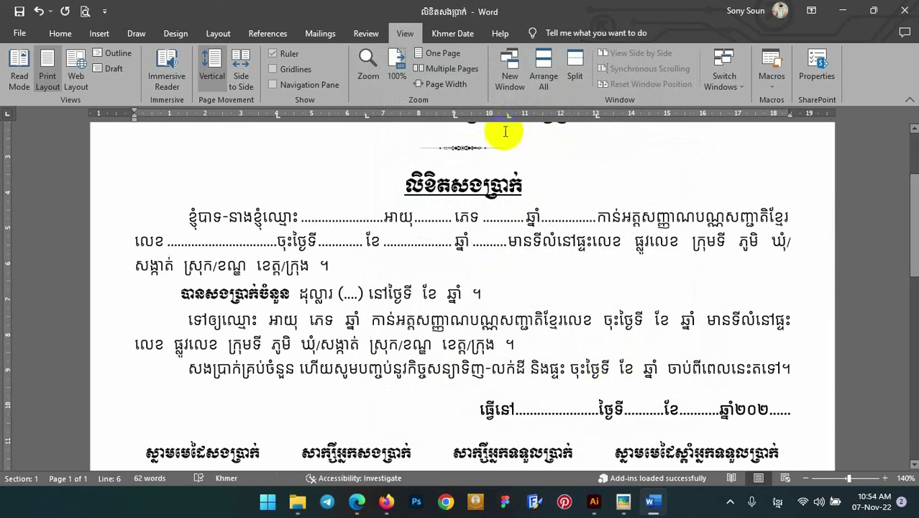
pyautogui.moveTo(509, 115)
pyautogui.mouseDown()
pyautogui.moveTo(524, 117)
pyautogui.moveTo(521, 124)
pyautogui.mouseUp()
pyautogui.write('......')
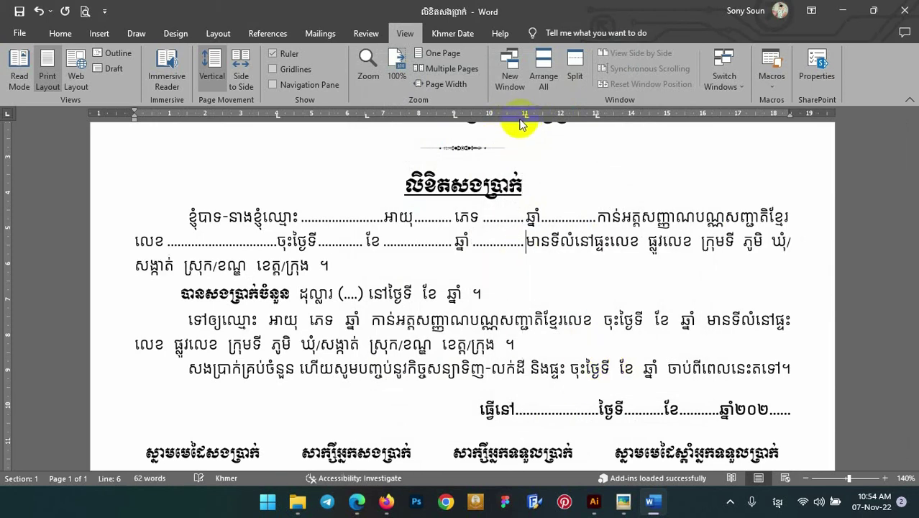
pyautogui.click(636, 246)
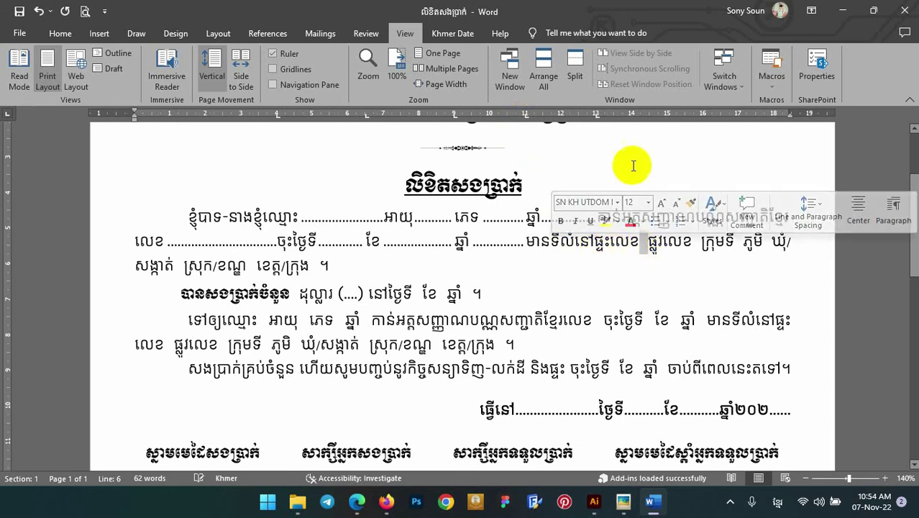
# Add a 15.5 cm dotted-leader house-number blank after មានទីលំនៅផ្ទះលេខ, stretched toward 16 cm.
pyautogui.press('Delete')
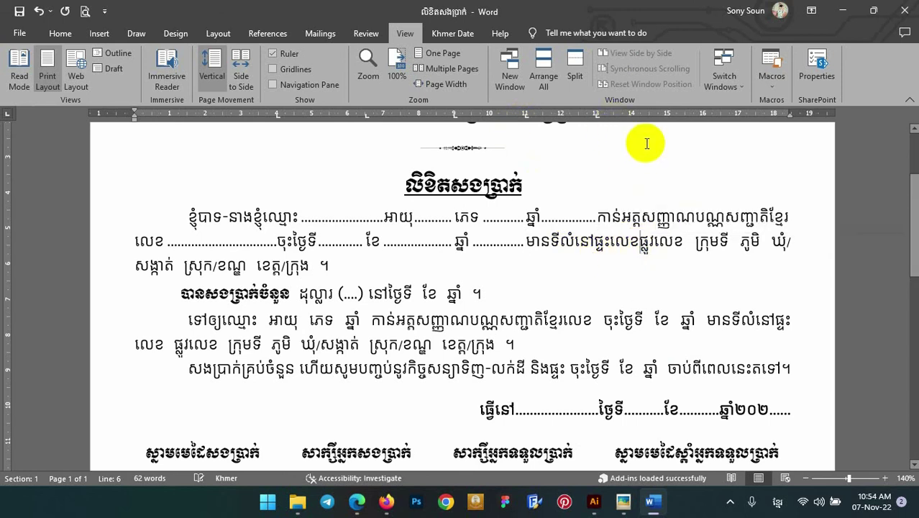
pyautogui.click(684, 115)
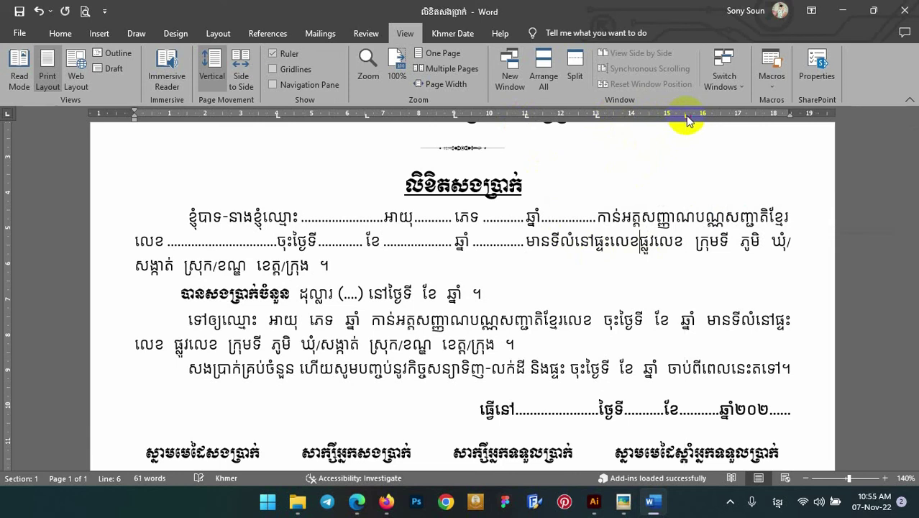
pyautogui.doubleClick(685, 115)
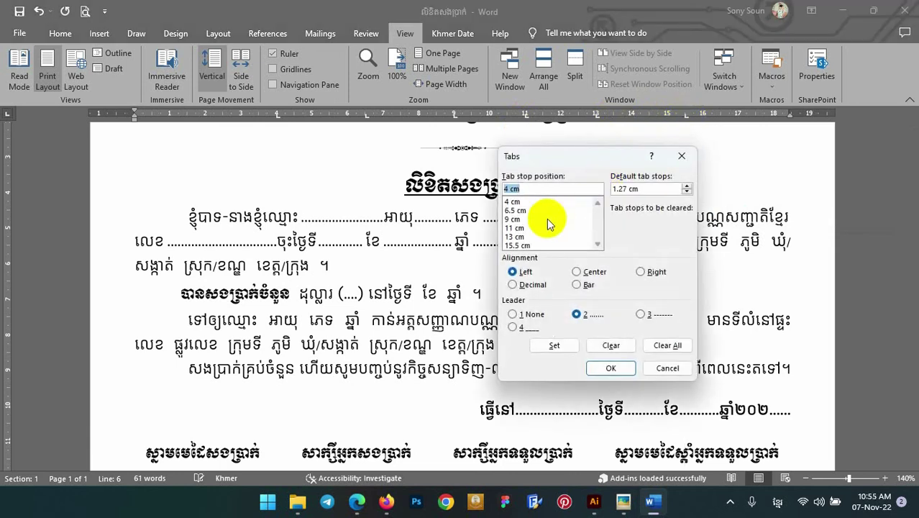
pyautogui.click(516, 245)
pyautogui.click(578, 314)
pyautogui.click(562, 349)
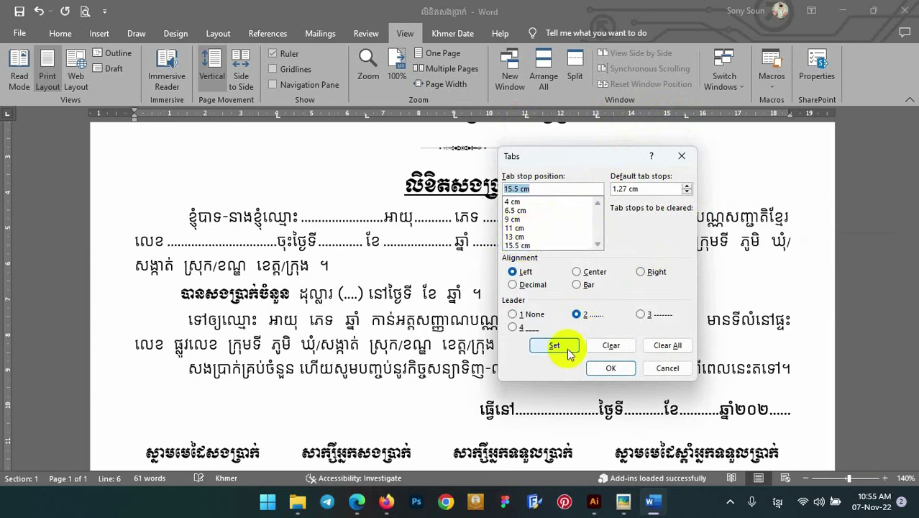
pyautogui.click(610, 367)
pyautogui.click(653, 293)
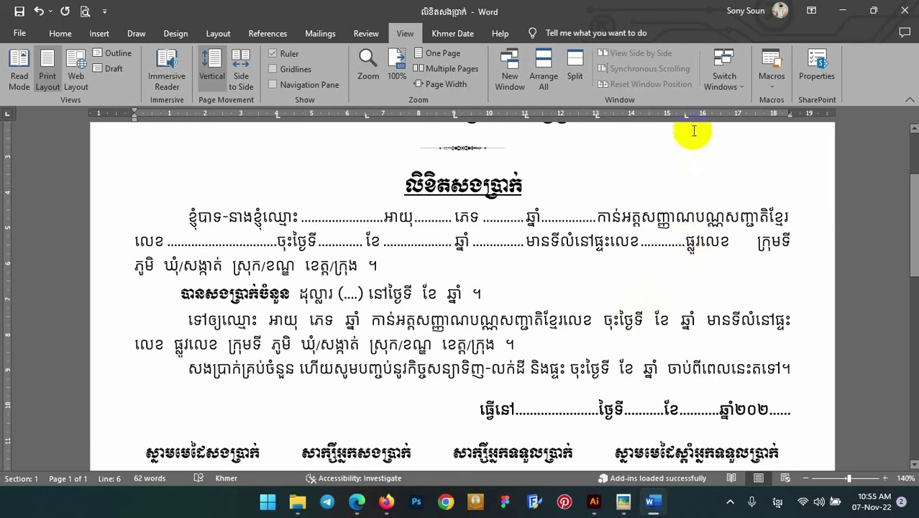
pyautogui.moveTo(689, 123); pyautogui.dragTo(703, 119)
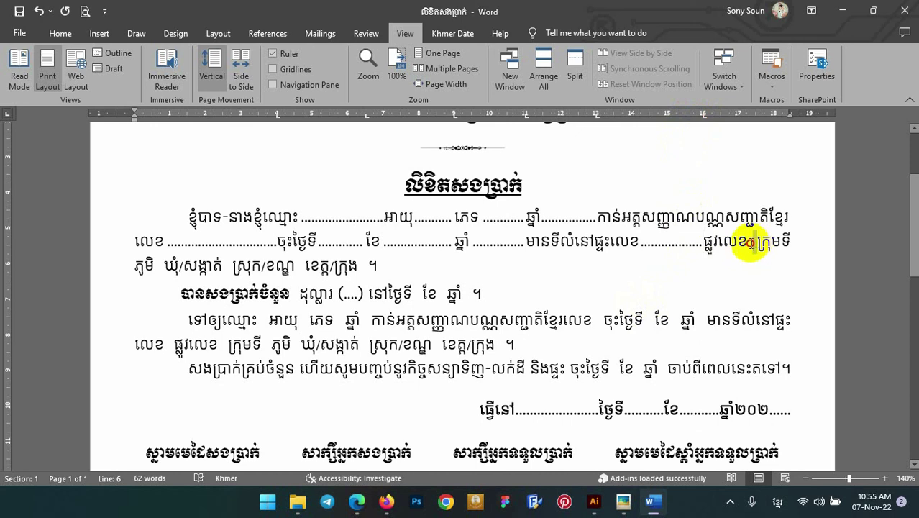
# Add a 17.75 cm dotted-leader tab for the street-number blank after ផ្លូវលេខ.
pyautogui.moveTo(746, 244); pyautogui.dragTo(749, 243)
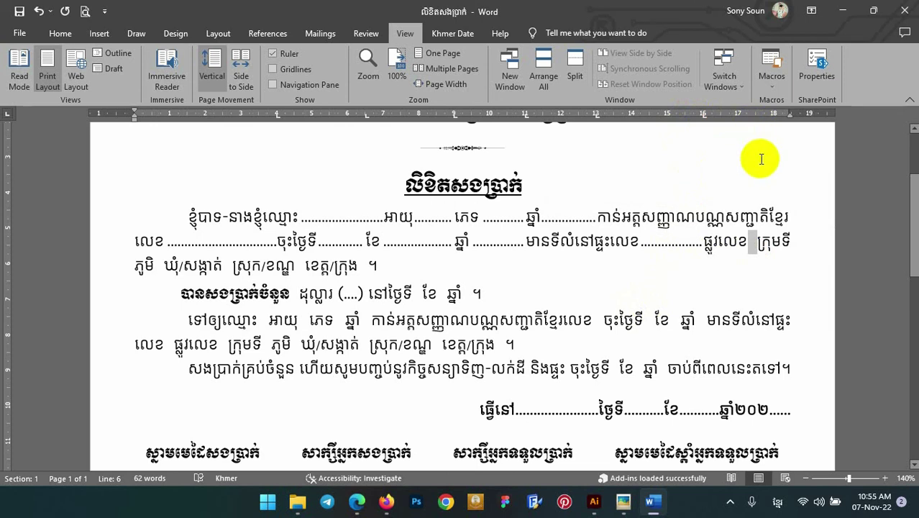
pyautogui.doubleClick(763, 115)
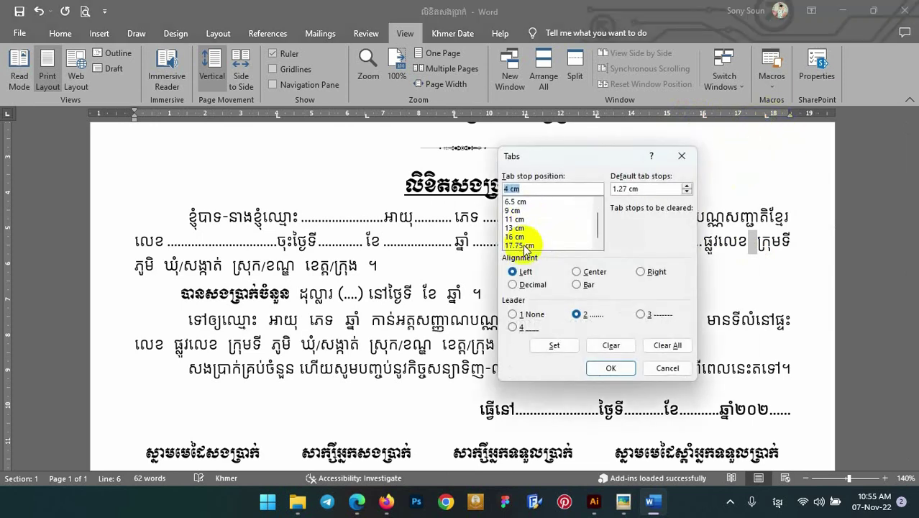
pyautogui.click(524, 245)
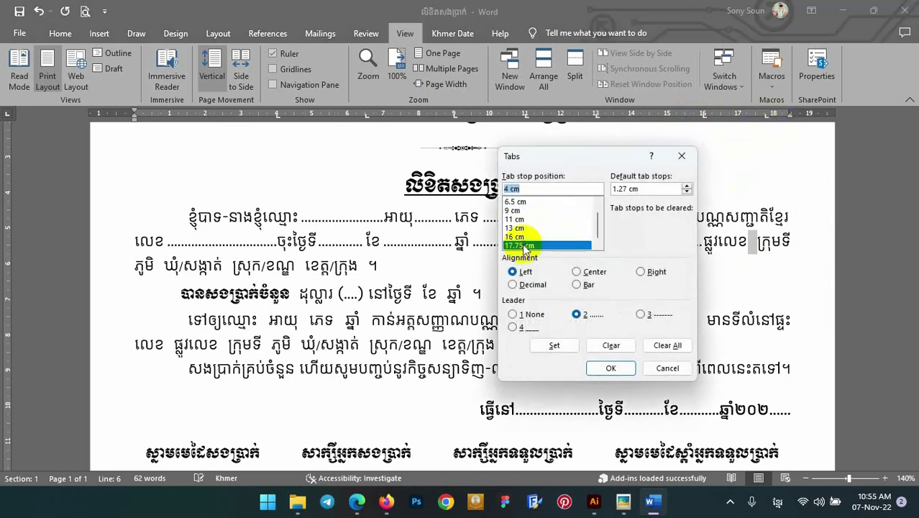
pyautogui.click(583, 315)
pyautogui.click(555, 345)
pyautogui.click(611, 367)
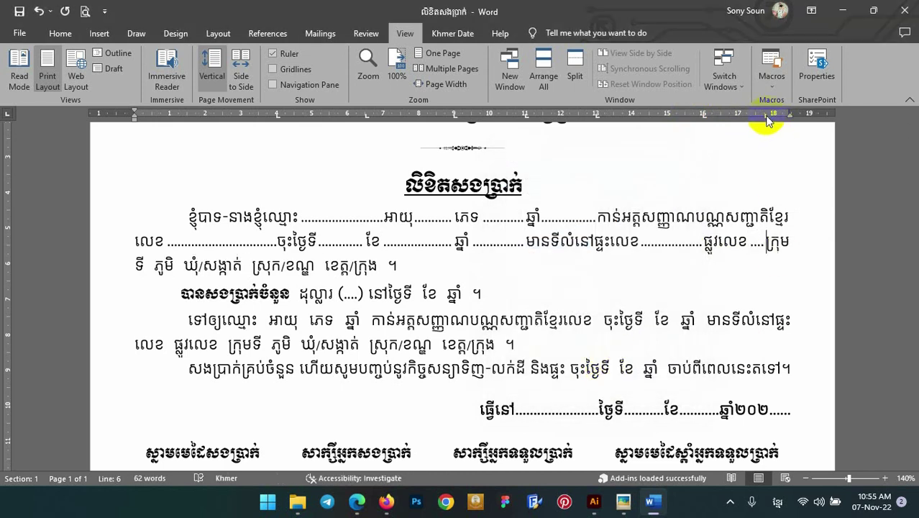
pyautogui.moveTo(766, 118)
pyautogui.mouseDown()
pyautogui.moveTo(790, 116)
pyautogui.moveTo(766, 125)
pyautogui.mouseUp()
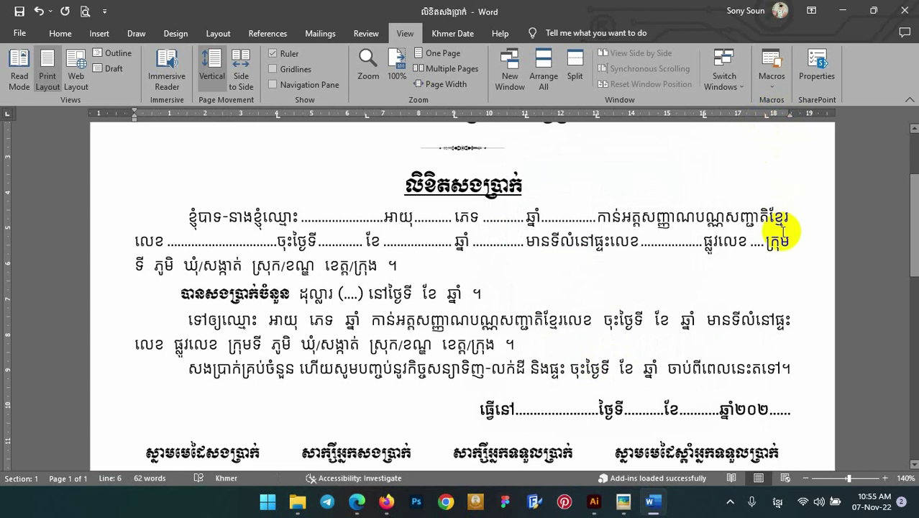
# Break the line before ក្រុមទី and stretch the street-number blank to the right margin.
pyautogui.hotkey('shift', 'Return')
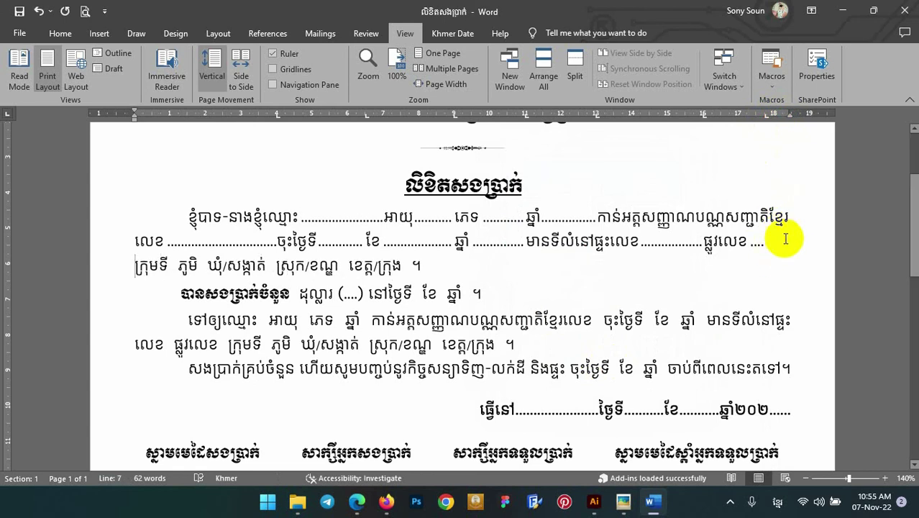
pyautogui.click(772, 243)
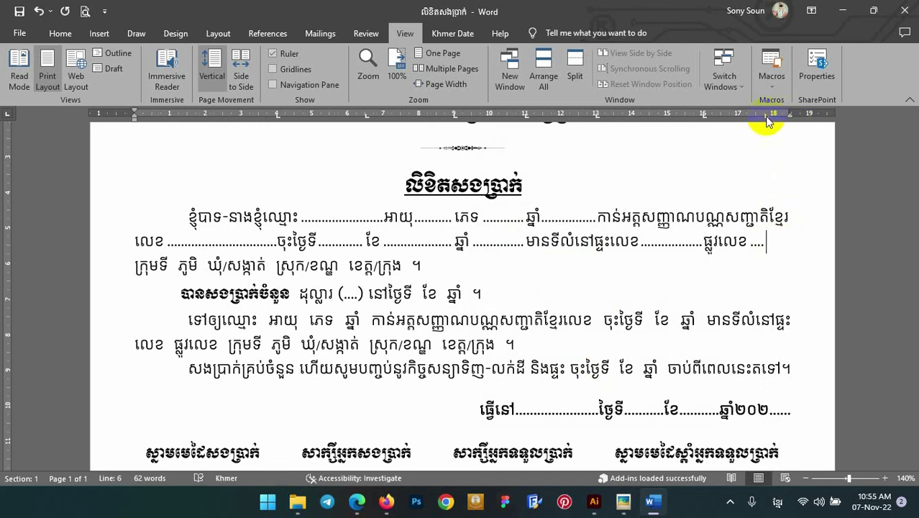
pyautogui.moveTo(767, 116); pyautogui.dragTo(790, 117)
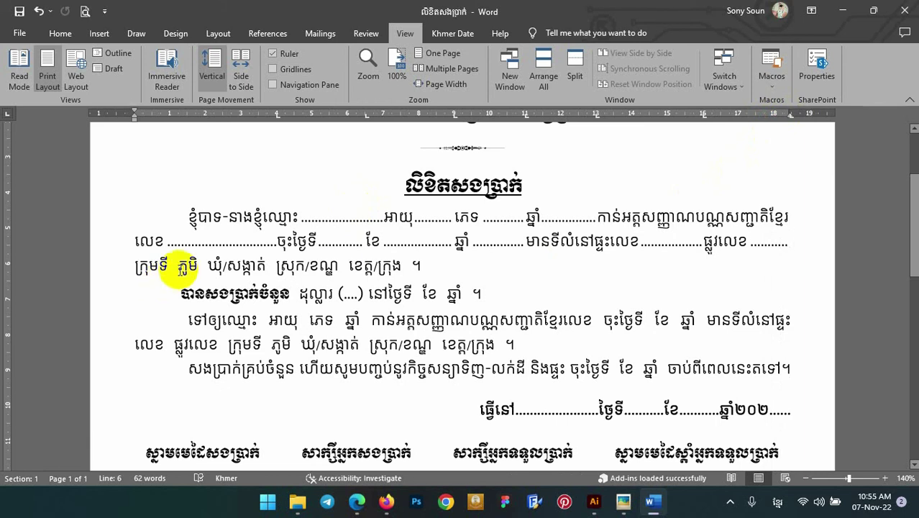
# Remove the space after ក្រុមទី and give its 3 cm tab stop a dotted leader.
pyautogui.click(172, 268)
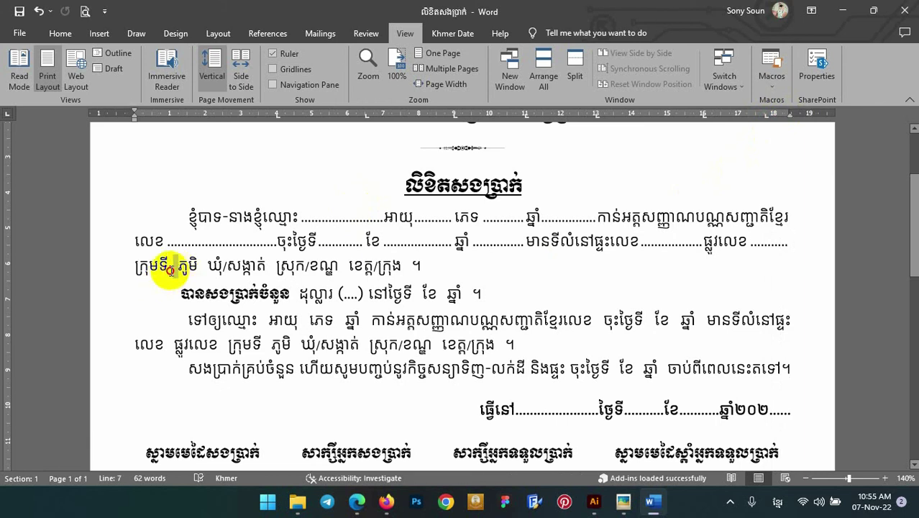
pyautogui.doubleClick(167, 269)
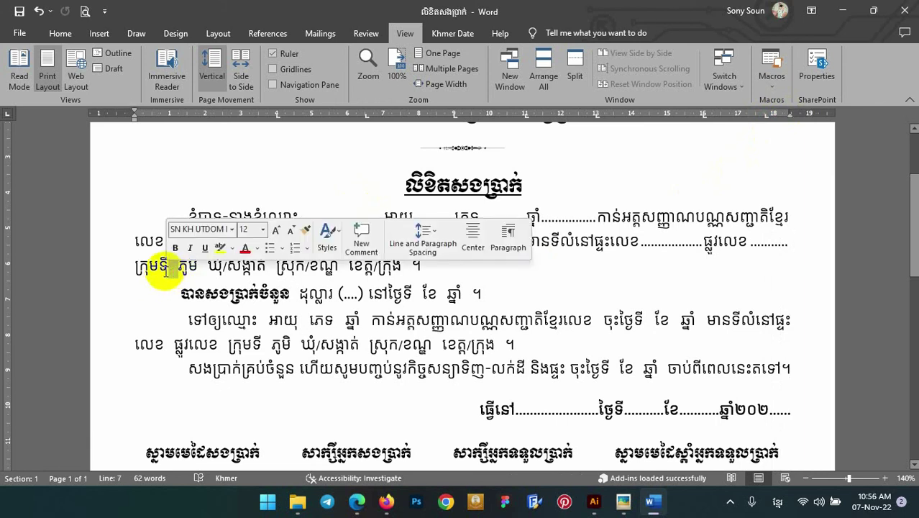
pyautogui.press('BackSpace')
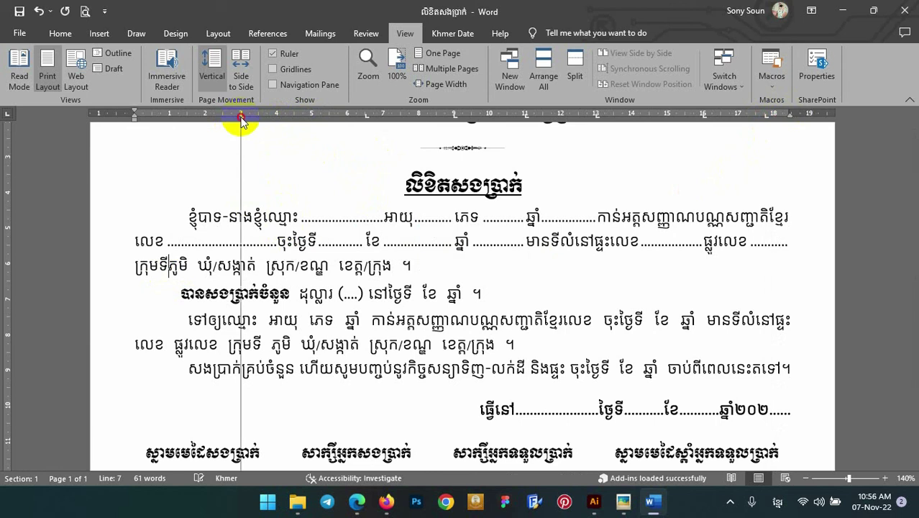
pyautogui.doubleClick(240, 114)
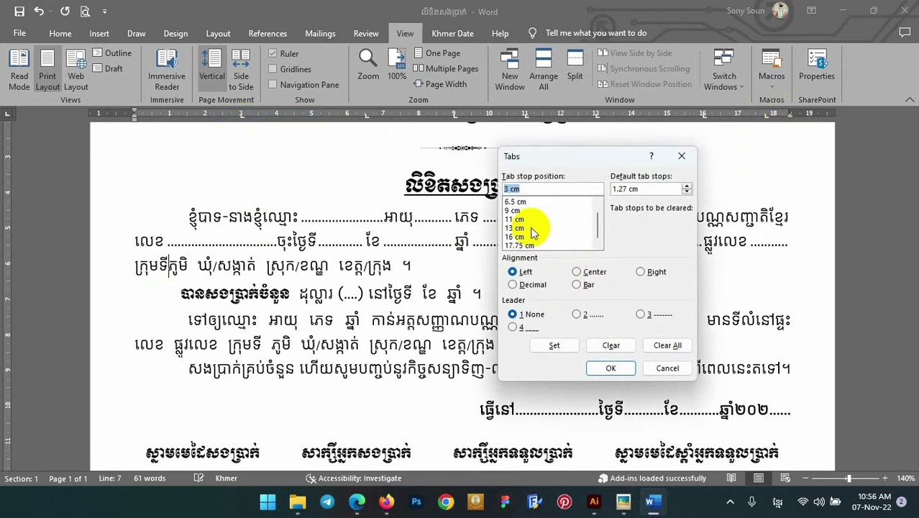
pyautogui.click(518, 203)
pyautogui.click(576, 314)
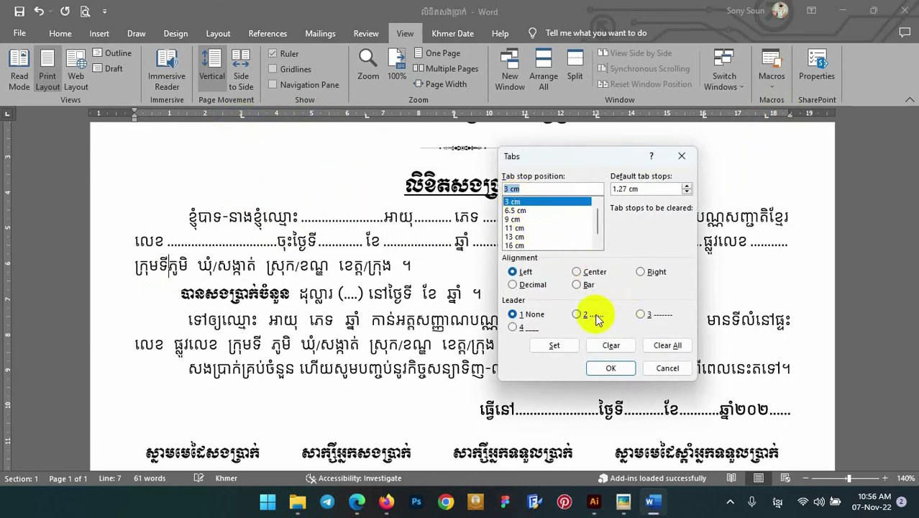
pyautogui.click(573, 351)
pyautogui.click(611, 367)
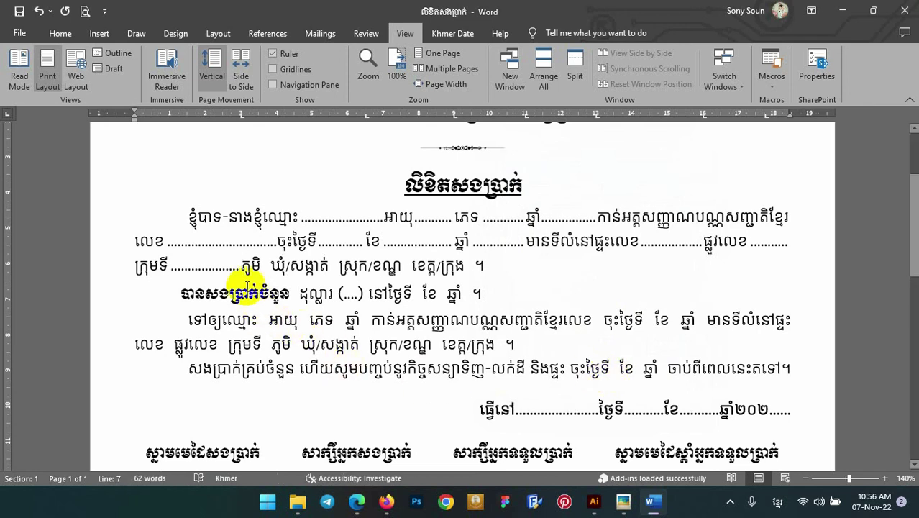
# Add a 6 cm dotted-leader blank after ភូមិ, lengthened slightly on the ruler.
pyautogui.moveTo(272, 266); pyautogui.dragTo(260, 265)
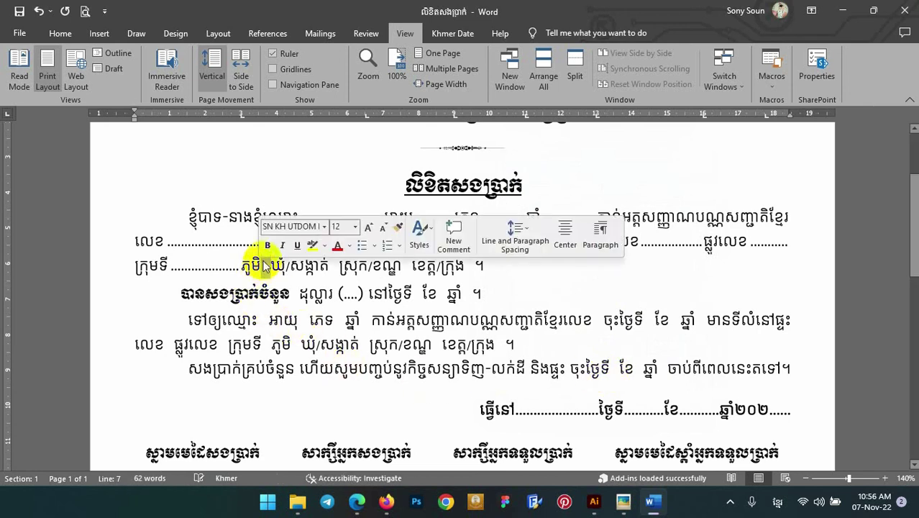
pyautogui.doubleClick(347, 115)
pyautogui.click(576, 314)
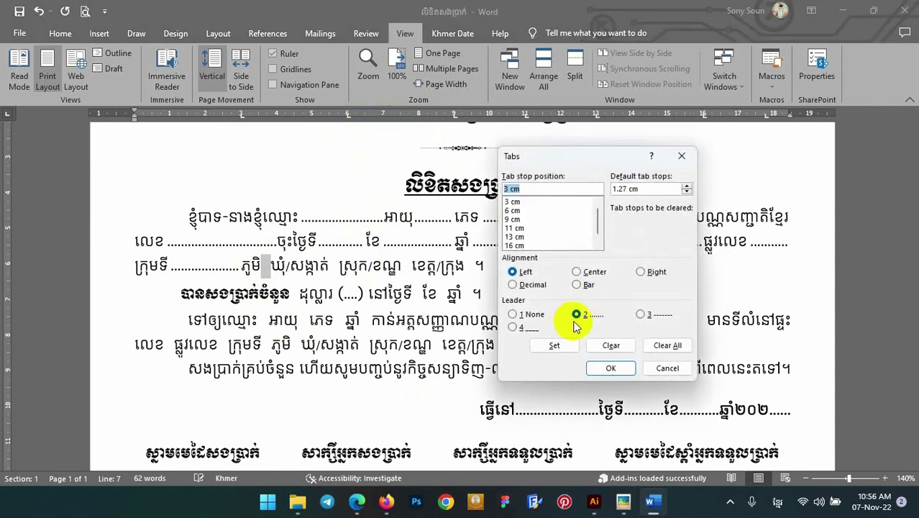
pyautogui.click(515, 211)
pyautogui.click(552, 345)
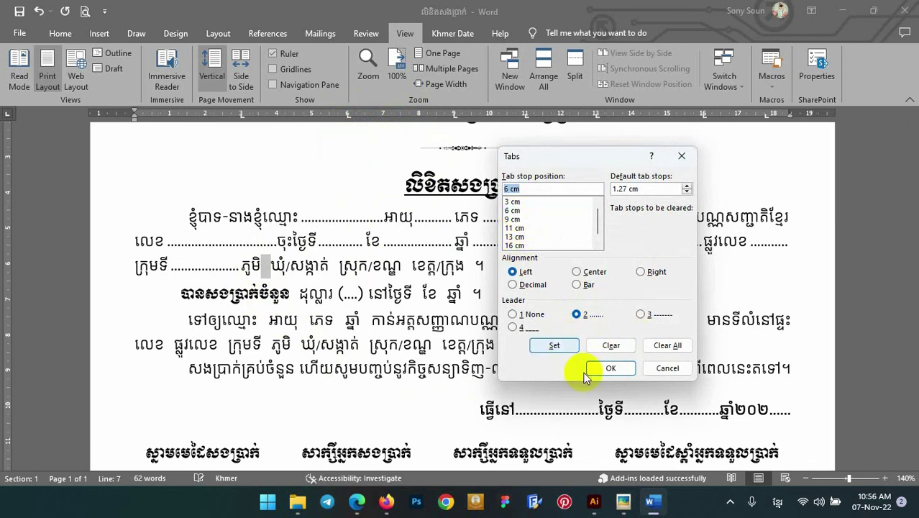
pyautogui.click(608, 370)
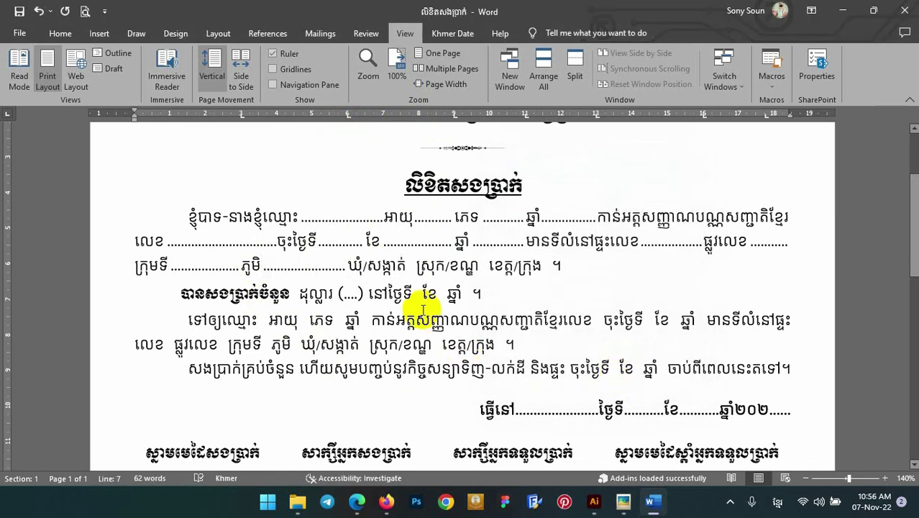
pyautogui.moveTo(348, 115); pyautogui.dragTo(364, 119)
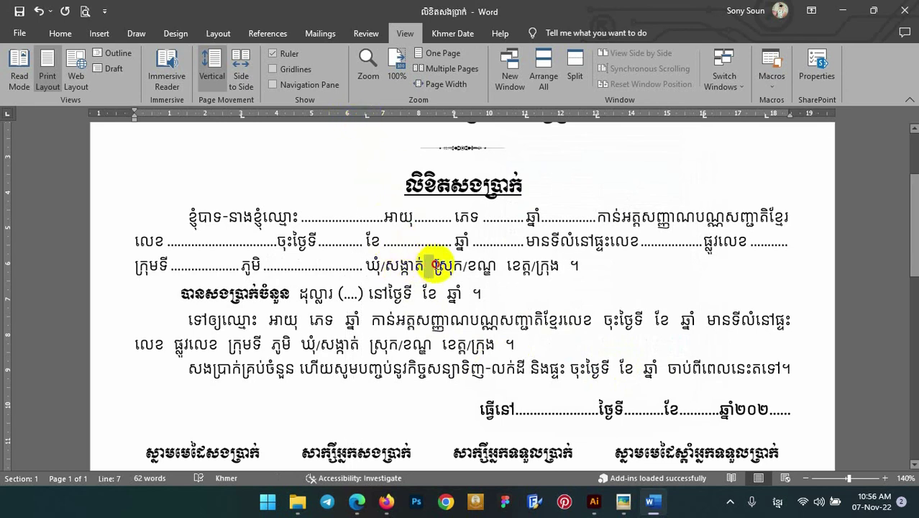
# Remove the gap before ស្រុក/ខណ្ឌ and make the 11 cm tab stop dotted for the ឃុំ/សង្កាត់ blank.
pyautogui.press('Delete')
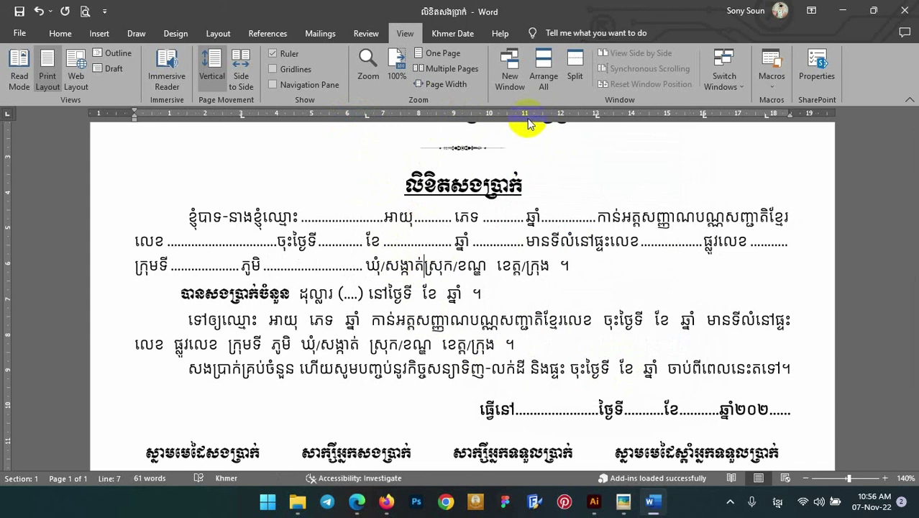
pyautogui.doubleClick(525, 118)
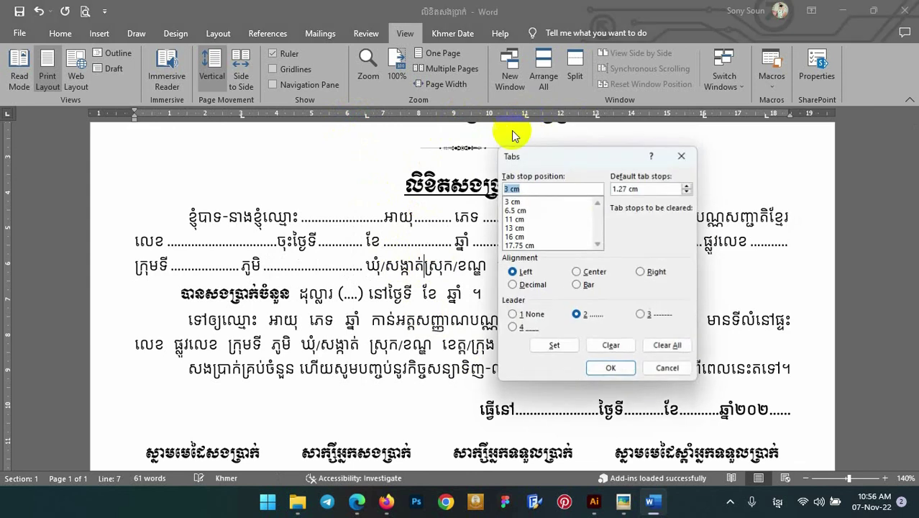
pyautogui.click(515, 219)
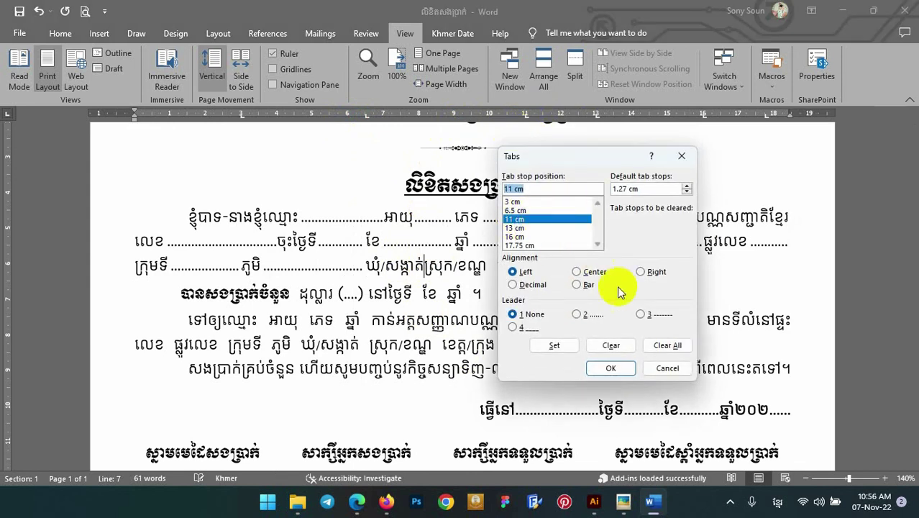
pyautogui.click(610, 367)
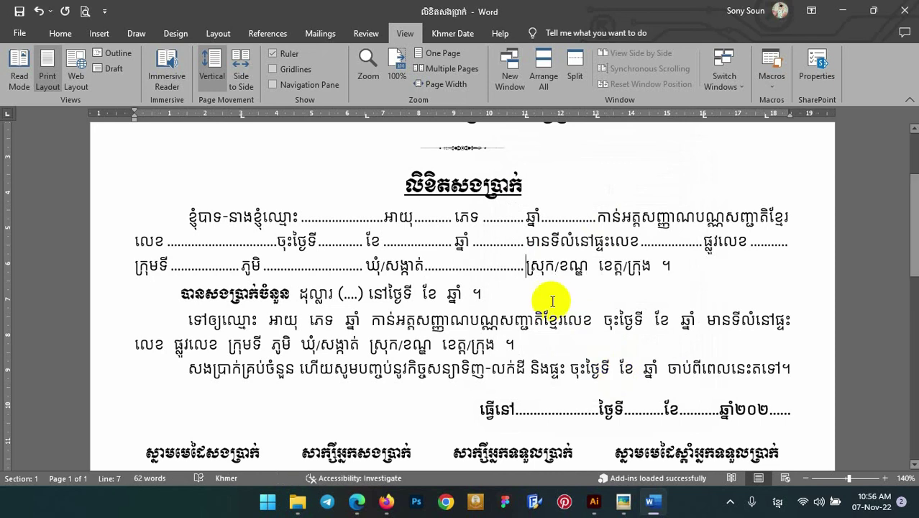
# Delete the space after ស្រុក/ខណ្ឌ, make the 14.5 cm stop dotted, and remove the space before ។.
pyautogui.click(588, 267)
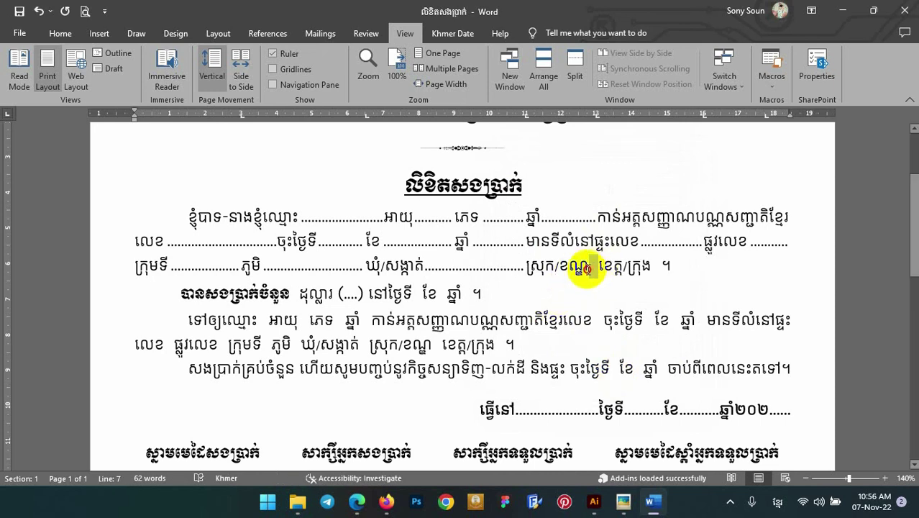
pyautogui.press('Delete')
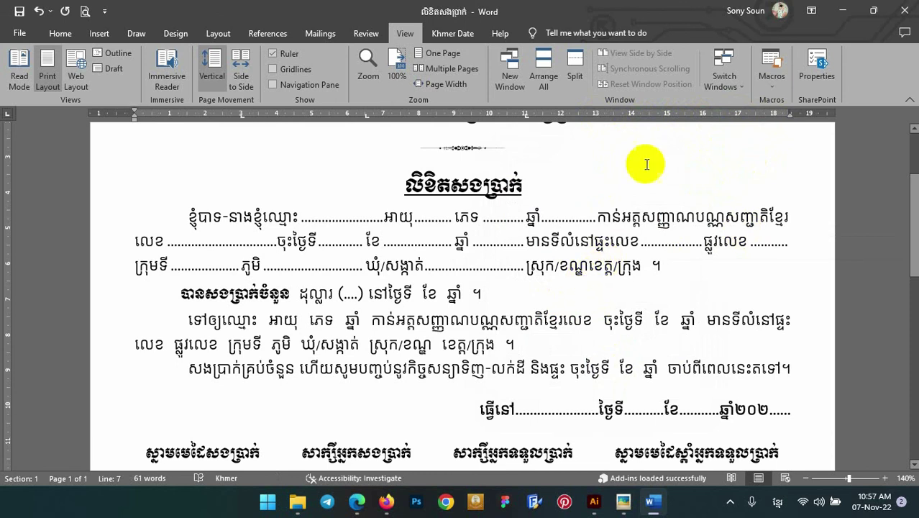
pyautogui.doubleClick(649, 115)
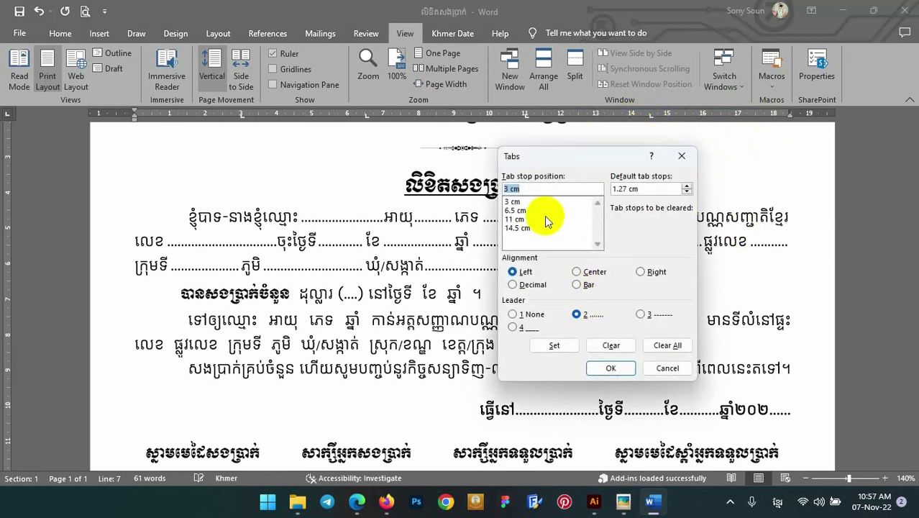
pyautogui.click(522, 227)
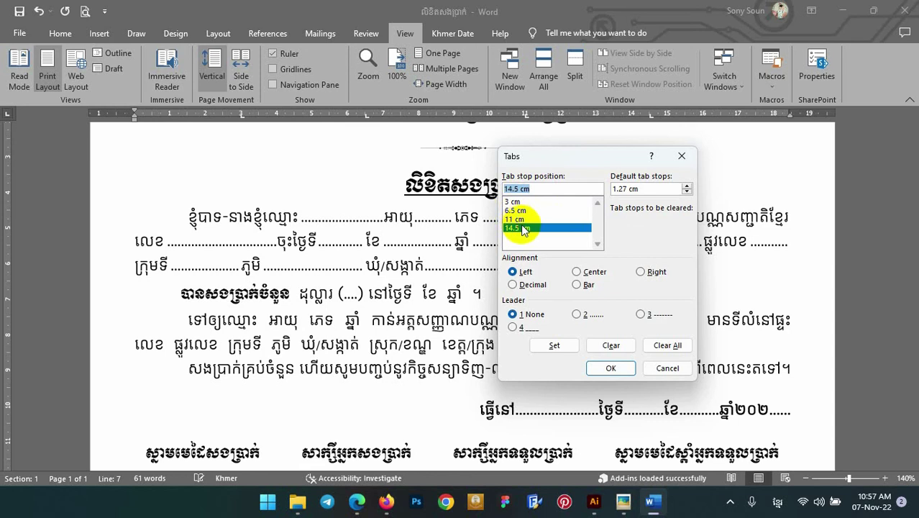
pyautogui.click(608, 369)
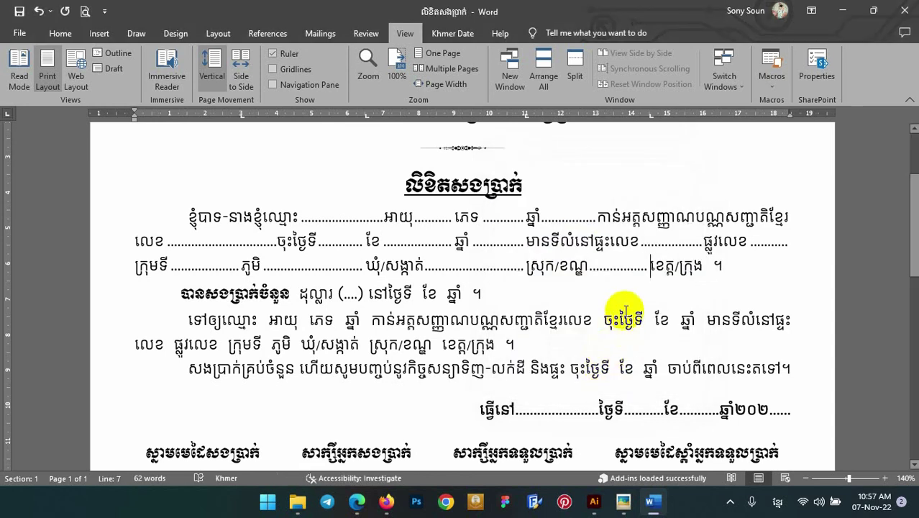
pyautogui.click(727, 265)
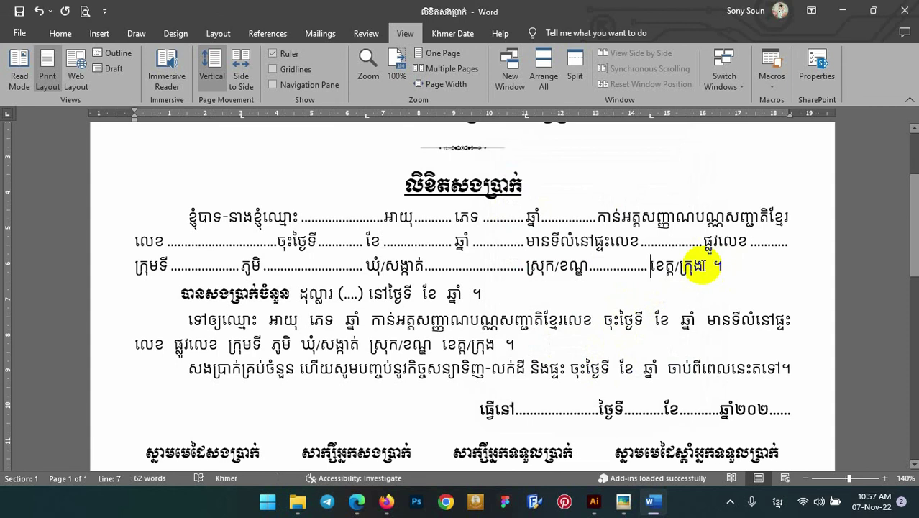
pyautogui.moveTo(705, 265); pyautogui.dragTo(715, 265)
pyautogui.press('BackSpace')
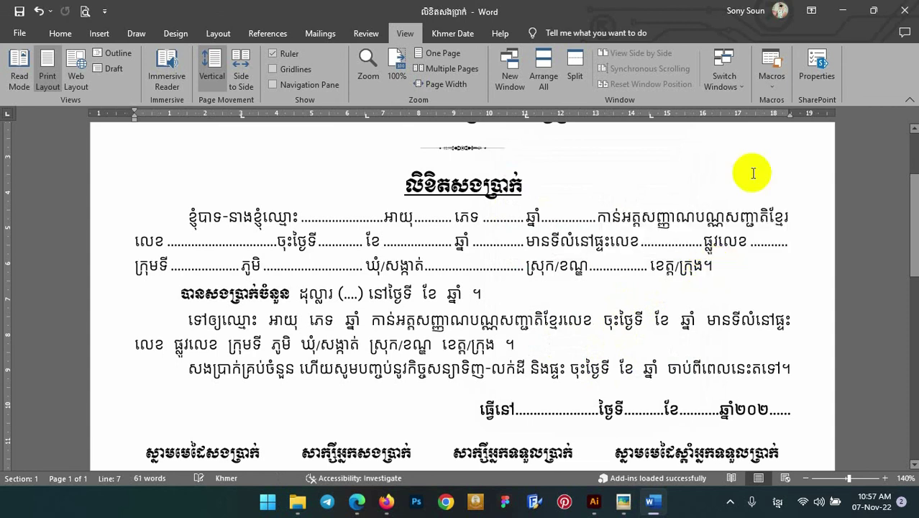
# Set a 17.5 cm dotted-leader tab and insert the blank after ខេត្ត/ក្រុង.
pyautogui.doubleClick(753, 116)
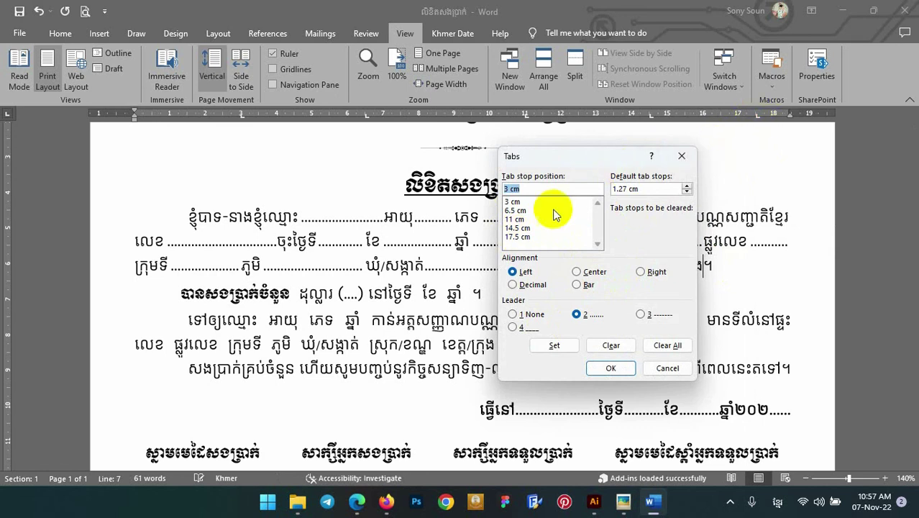
pyautogui.click(517, 236)
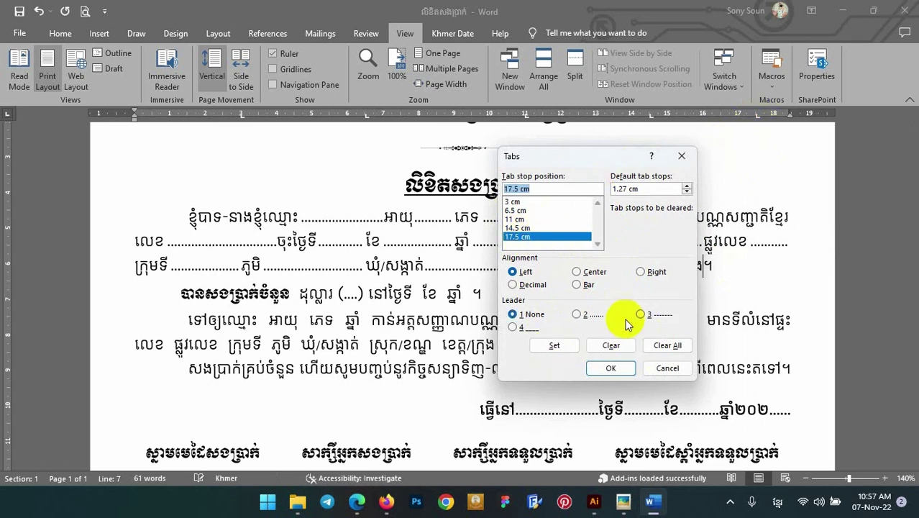
pyautogui.click(615, 368)
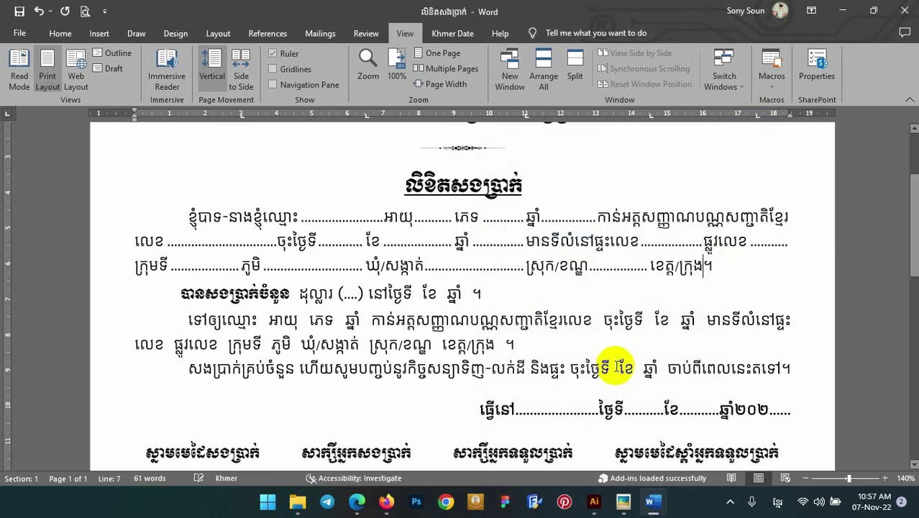
pyautogui.press('Tab')
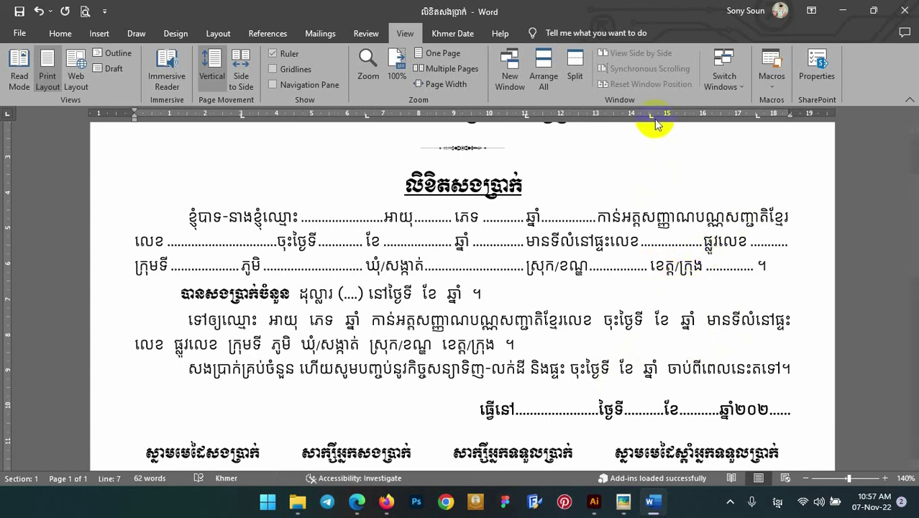
# Adjust the ruler tab stops so the address blanks are balanced and end at the right margin.
pyautogui.moveTo(652, 121); pyautogui.dragTo(666, 121)
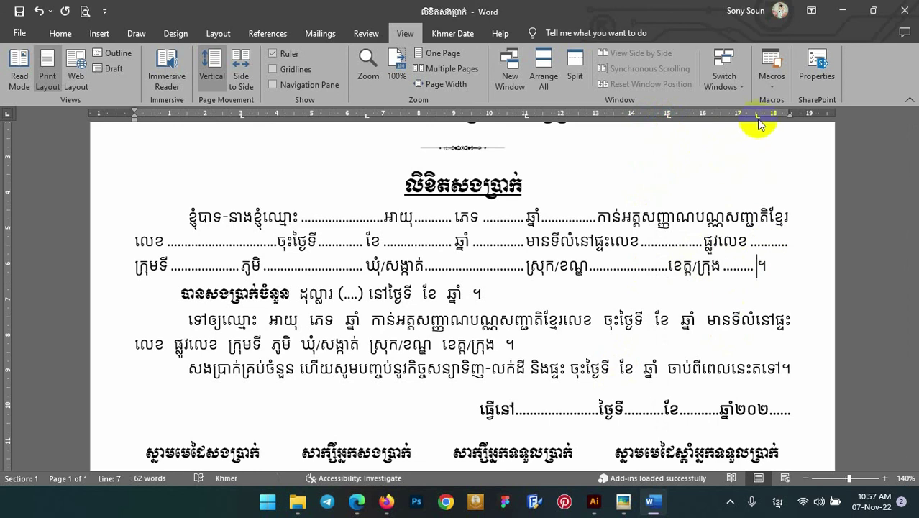
pyautogui.moveTo(756, 115)
pyautogui.mouseDown()
pyautogui.moveTo(787, 117)
pyautogui.moveTo(767, 123)
pyautogui.moveTo(776, 124)
pyautogui.mouseUp()
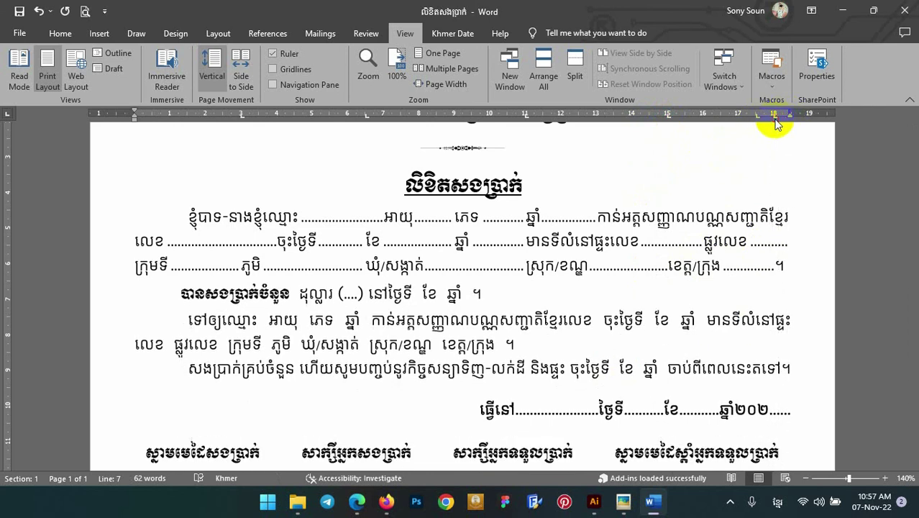
pyautogui.click(768, 269)
pyautogui.moveTo(775, 119); pyautogui.dragTo(782, 119)
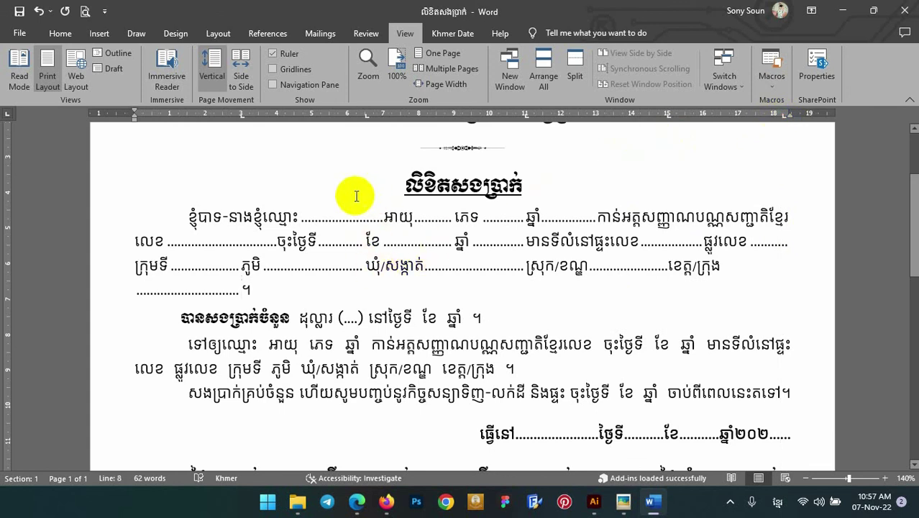
pyautogui.click(523, 267)
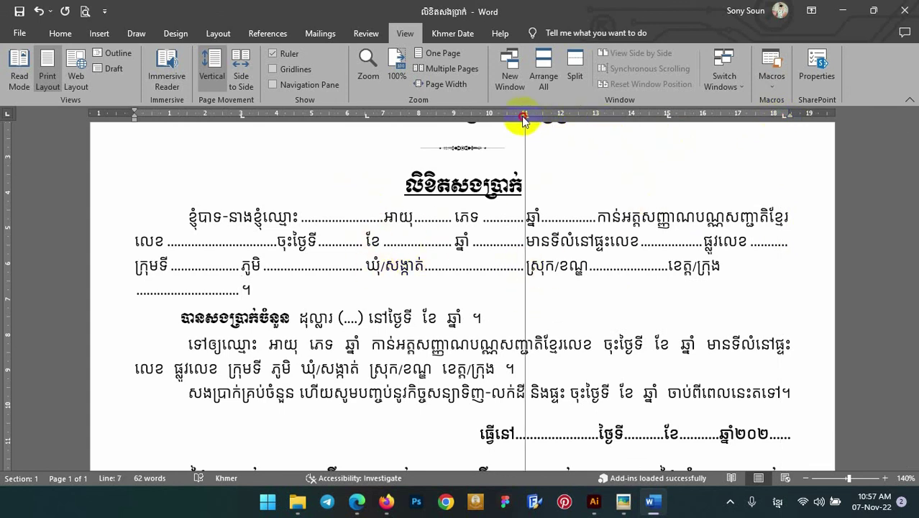
pyautogui.moveTo(523, 120); pyautogui.dragTo(507, 119)
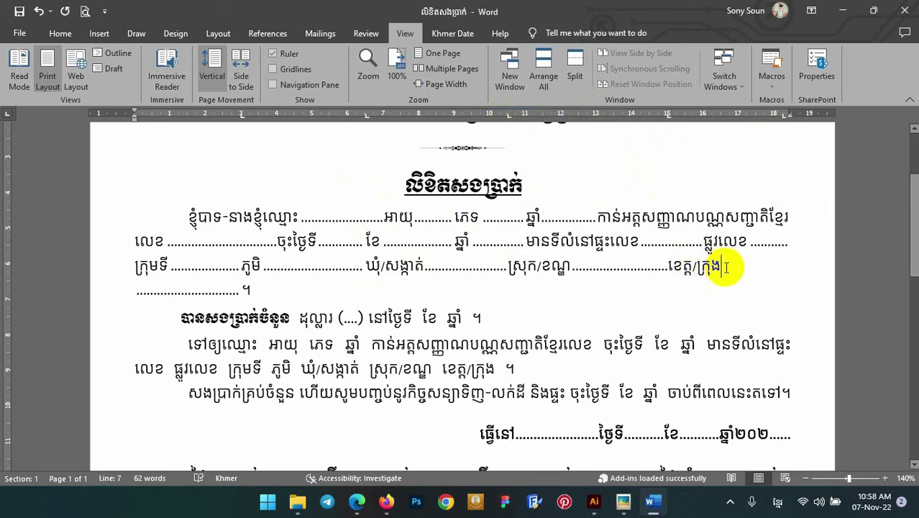
pyautogui.moveTo(781, 115); pyautogui.dragTo(778, 119)
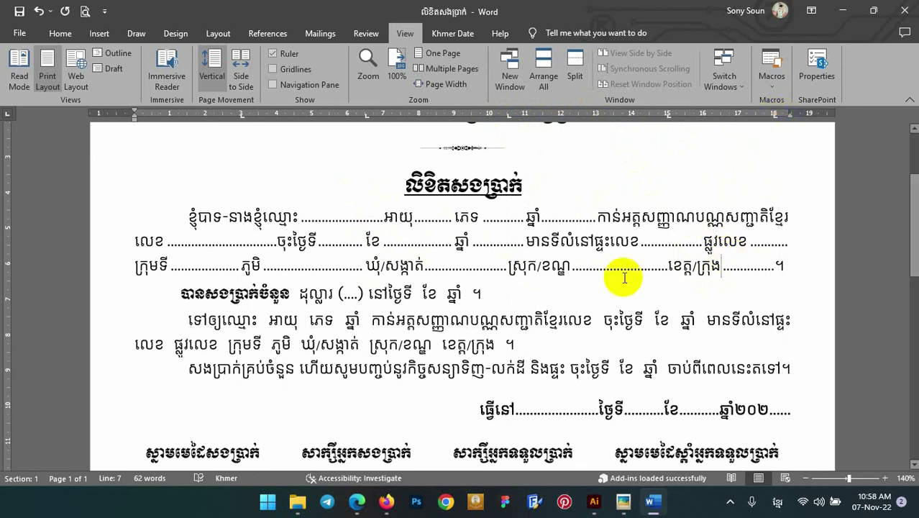
pyautogui.click(782, 266)
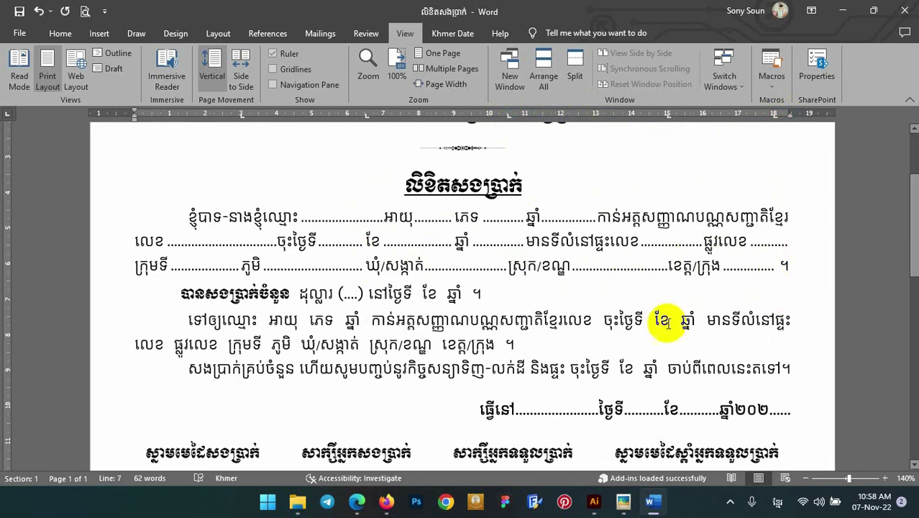
pyautogui.scroll(-3, 338, 300)
# Delete the typed dots inside the parentheses after ដុល្លារ.
pyautogui.scroll(1, 300, 264)
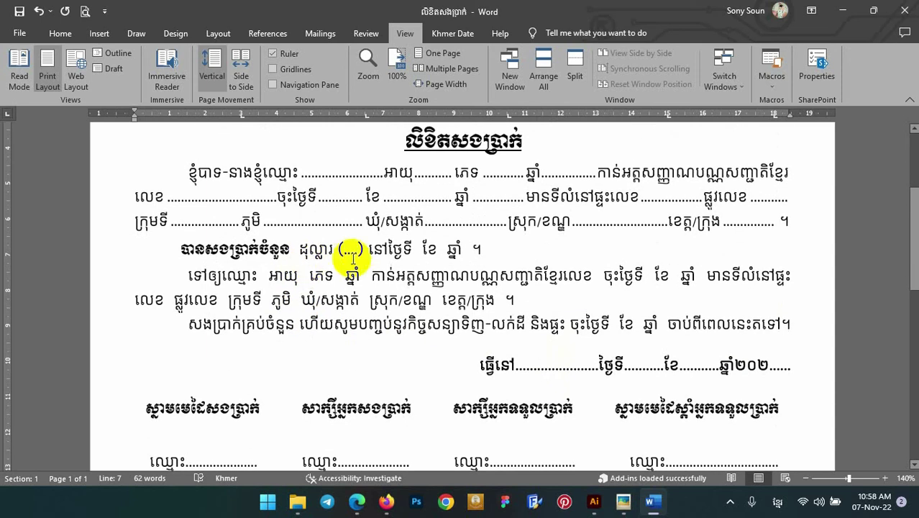
pyautogui.doubleClick(348, 252)
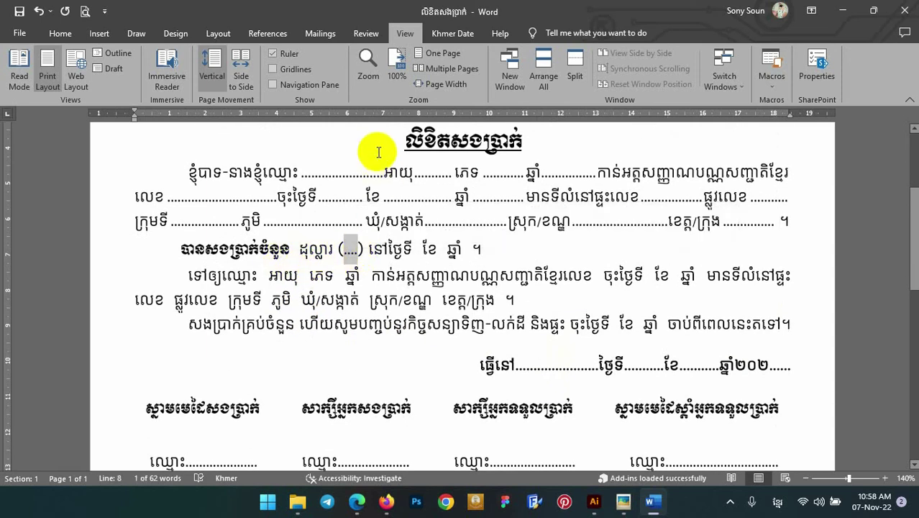
pyautogui.press('Delete')
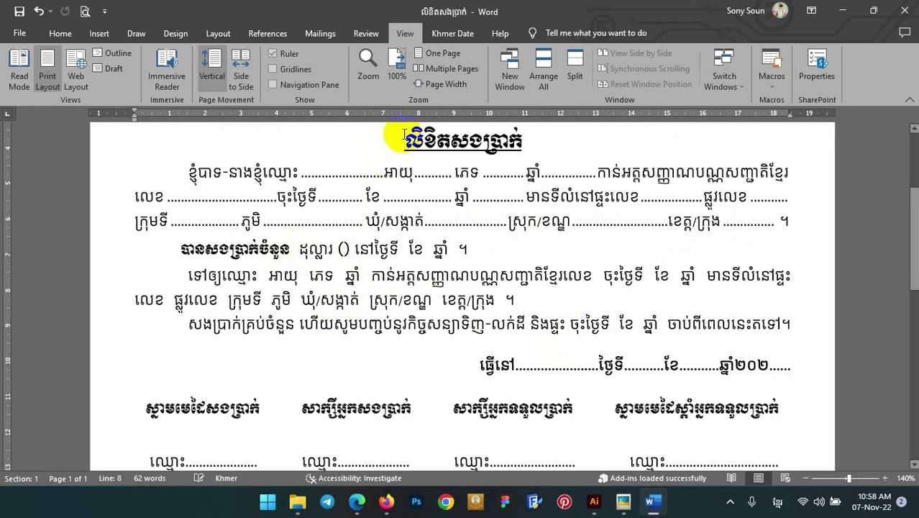
pyautogui.doubleClick(489, 116)
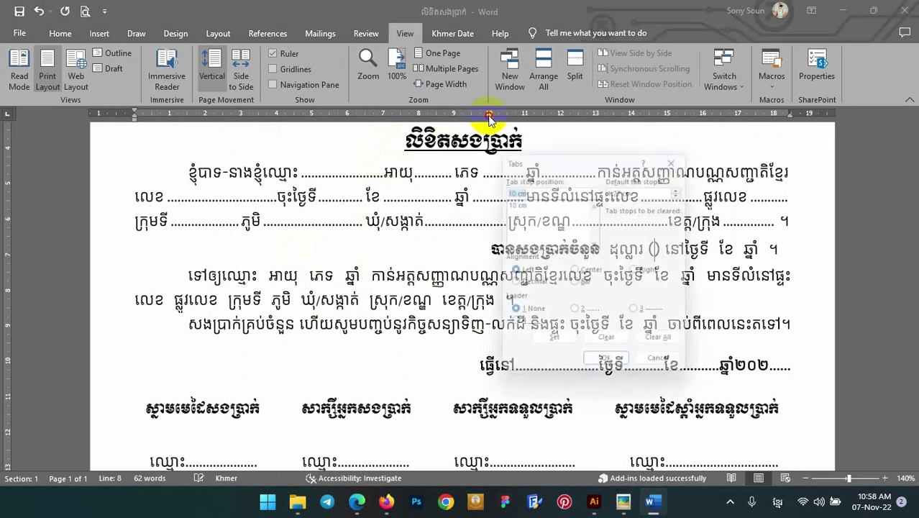
pyautogui.click(681, 156)
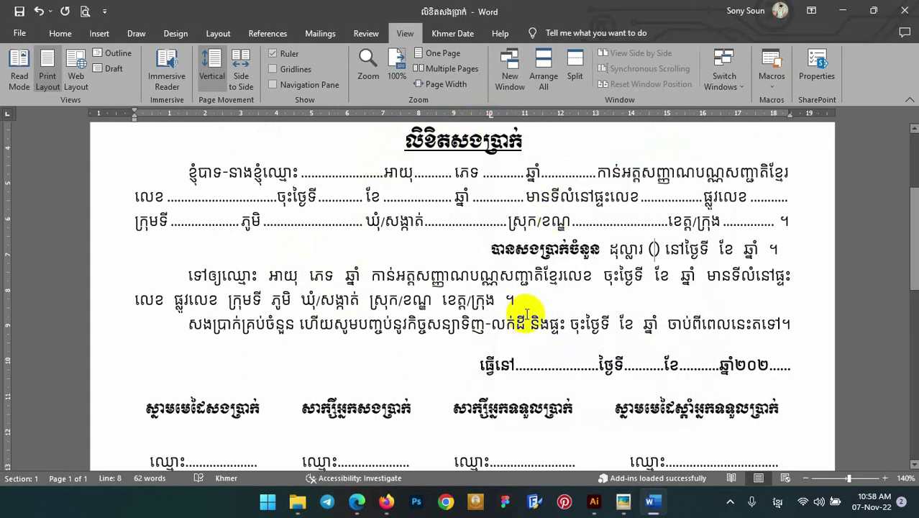
pyautogui.hotkey('ctrl', 'z')
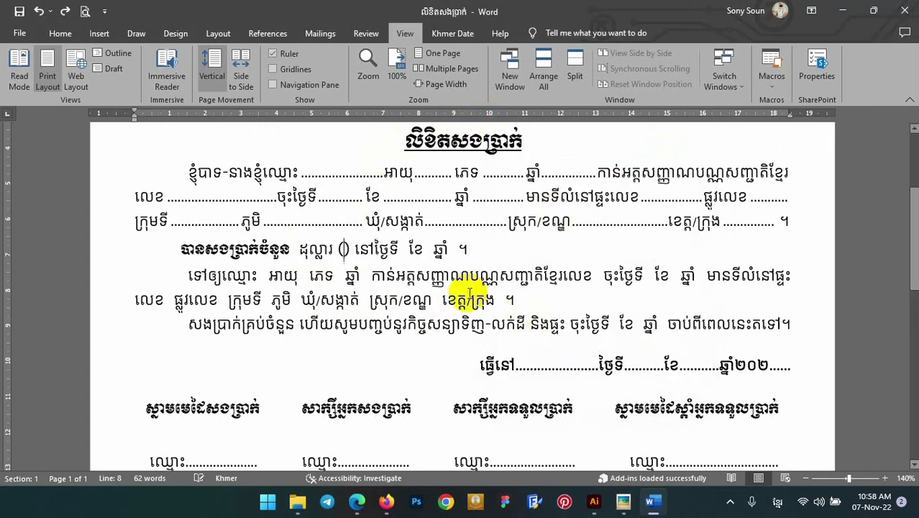
# Indent the line at 1.5 cm and fill the parentheses with a 10 cm dotted-leader blank.
pyautogui.click(177, 248)
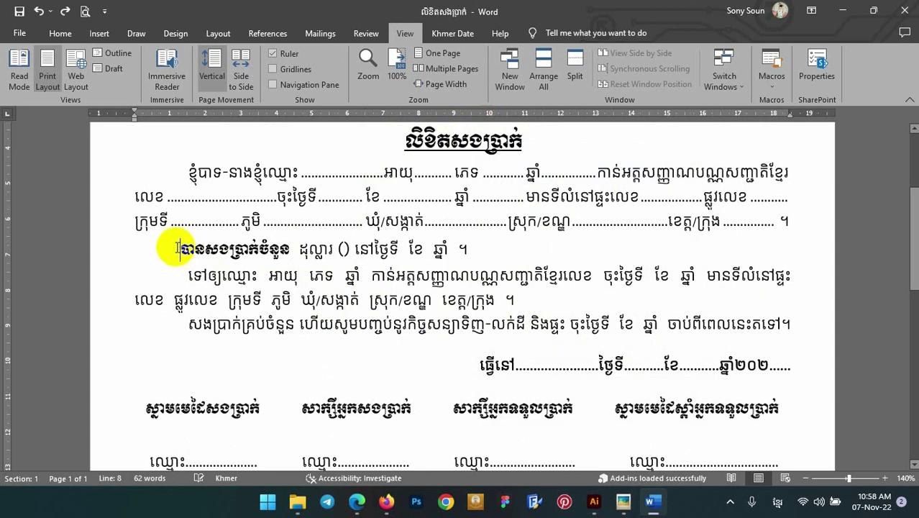
pyautogui.click(185, 117)
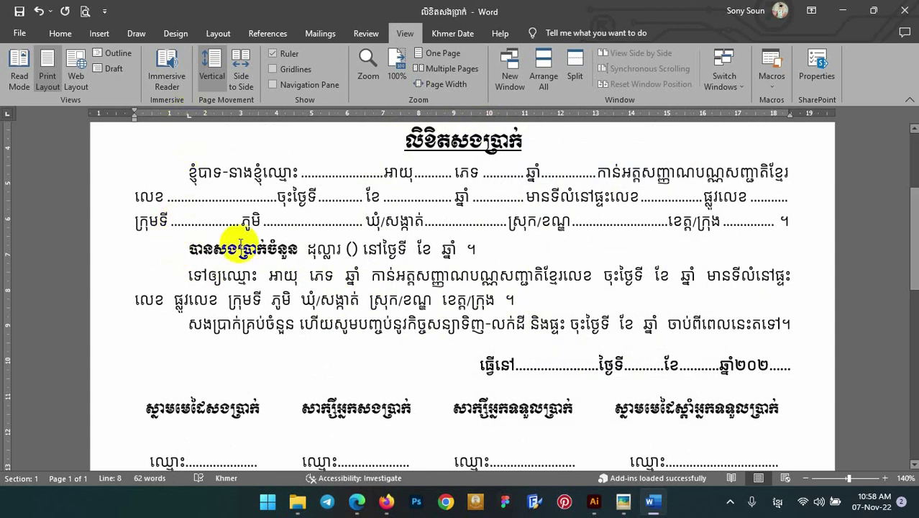
pyautogui.click(352, 248)
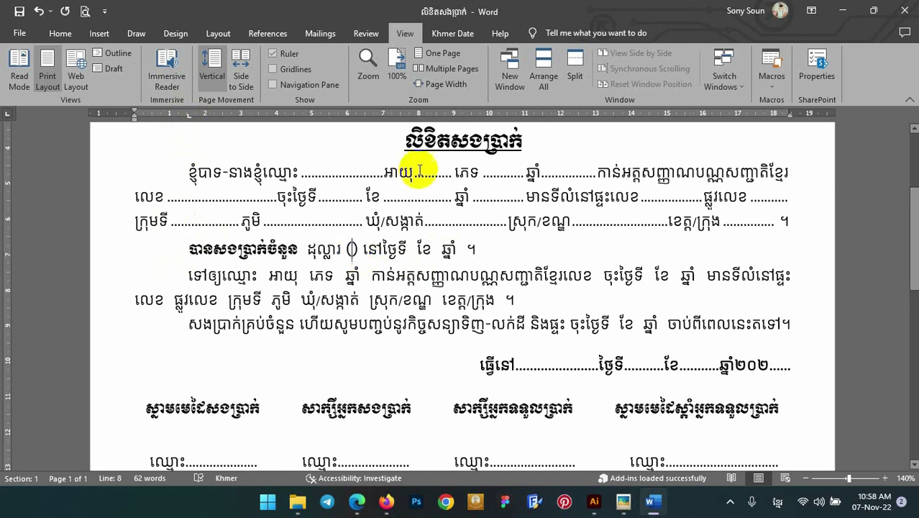
pyautogui.click(489, 115)
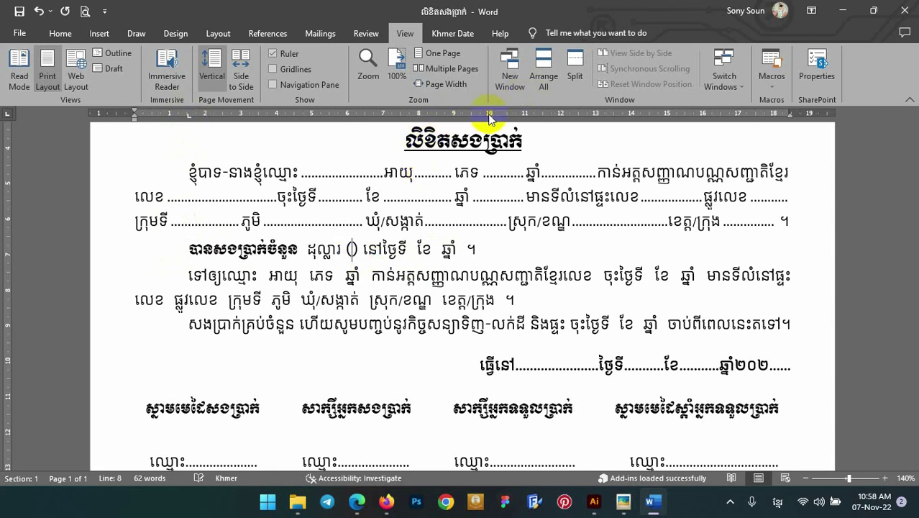
pyautogui.doubleClick(489, 115)
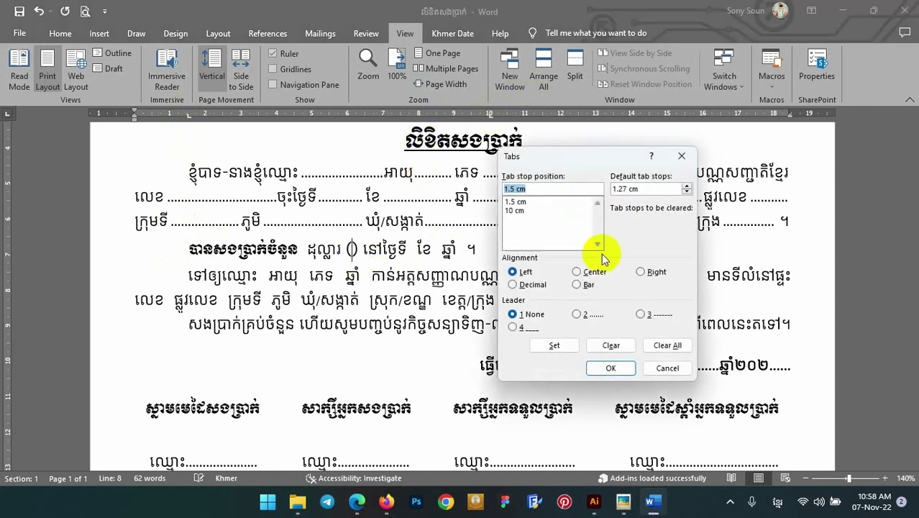
pyautogui.click(515, 210)
pyautogui.click(576, 314)
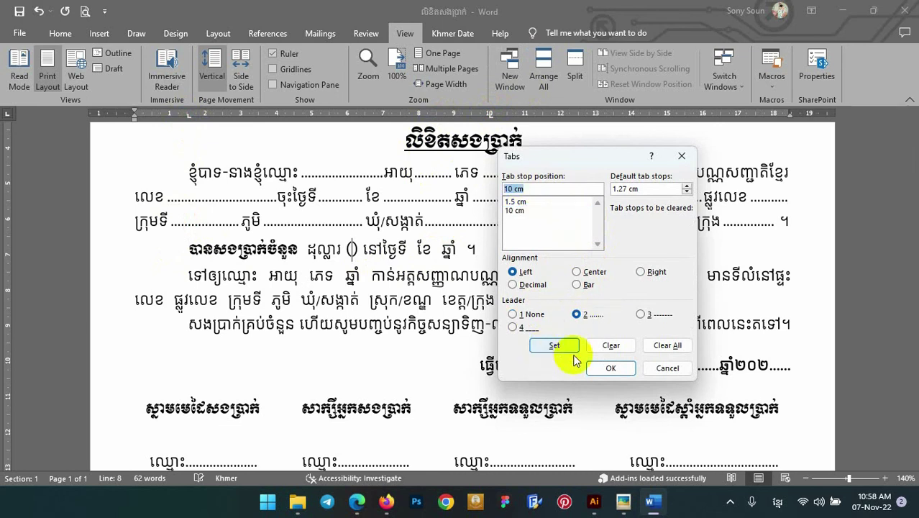
pyautogui.click(609, 368)
pyautogui.press('Tab')
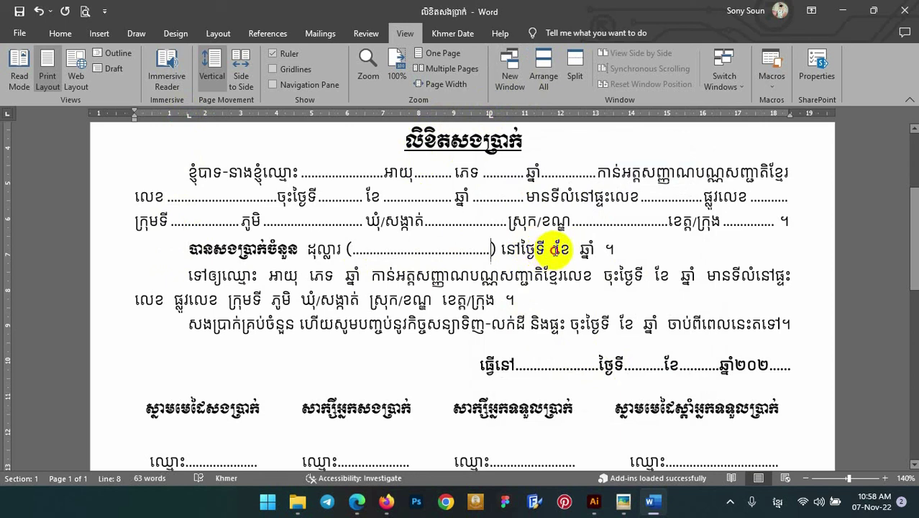
# Turn the space between ទី and ខែ into a dotted-leader tab for the day blank.
pyautogui.moveTo(555, 249); pyautogui.dragTo(541, 249)
pyautogui.press('BackSpace')
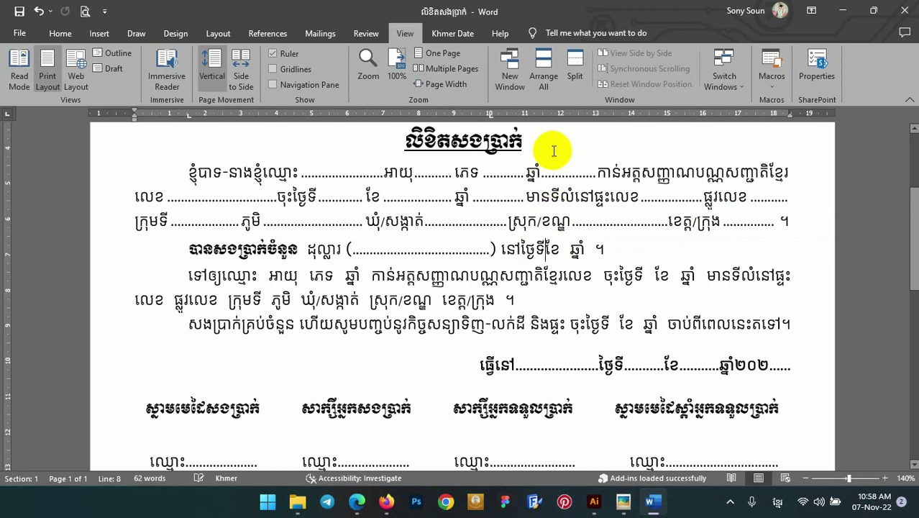
pyautogui.doubleClick(560, 113)
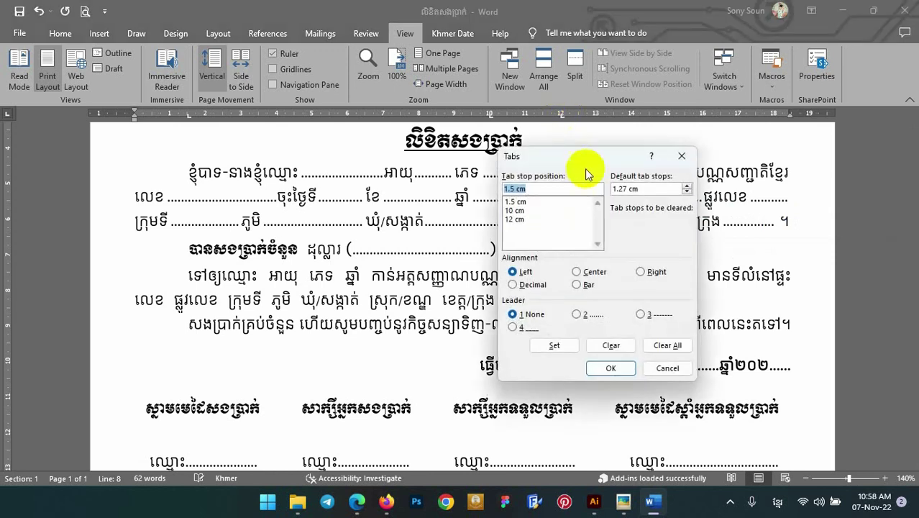
pyautogui.click(516, 218)
pyautogui.click(579, 314)
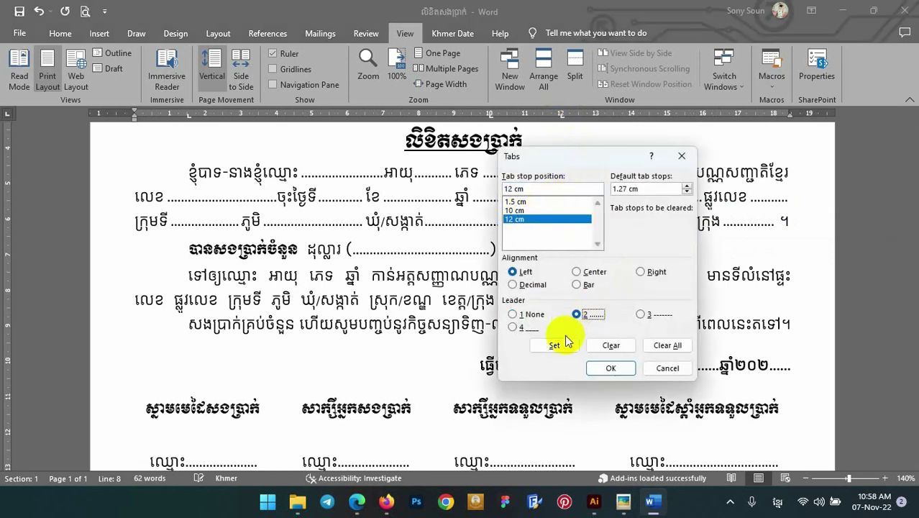
pyautogui.click(611, 367)
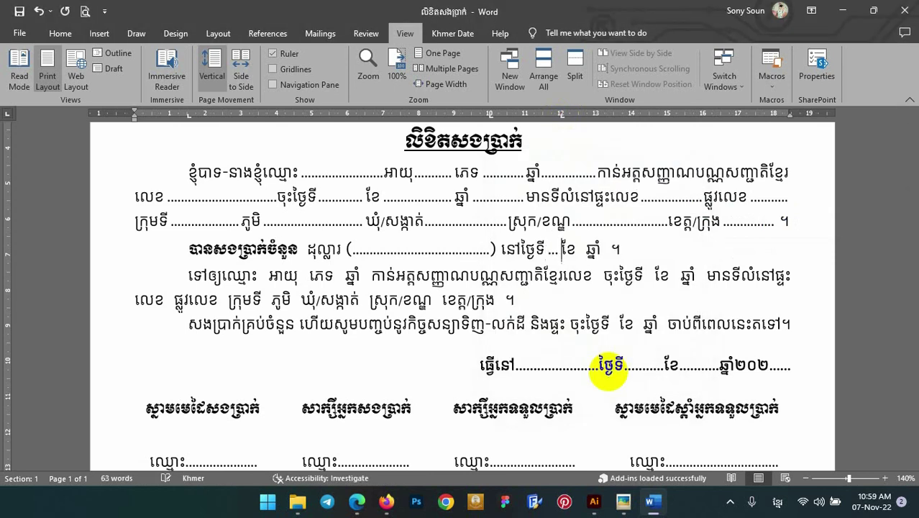
pyautogui.moveTo(560, 114); pyautogui.dragTo(581, 121)
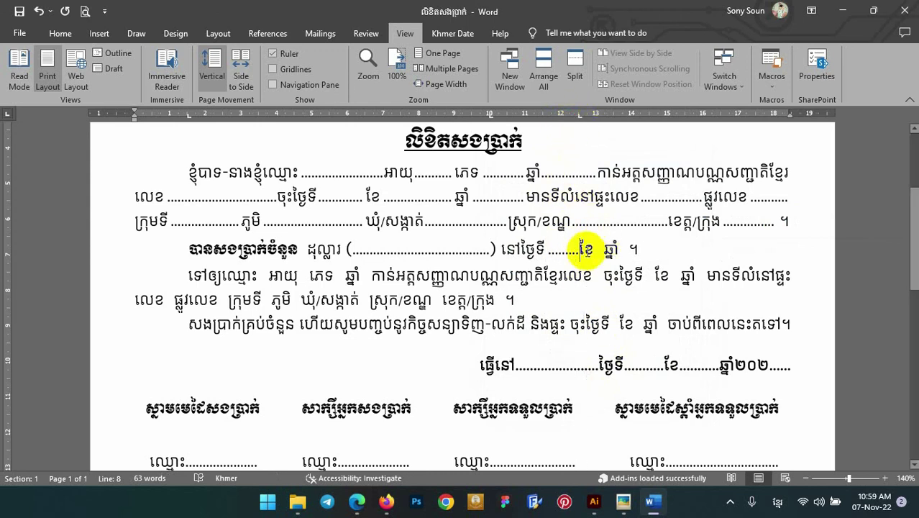
# Replace the space between ខែ and ឆ្នាំ with a dotted-leader tab at 15 cm.
pyautogui.moveTo(603, 249); pyautogui.dragTo(590, 250)
pyautogui.press('Delete')
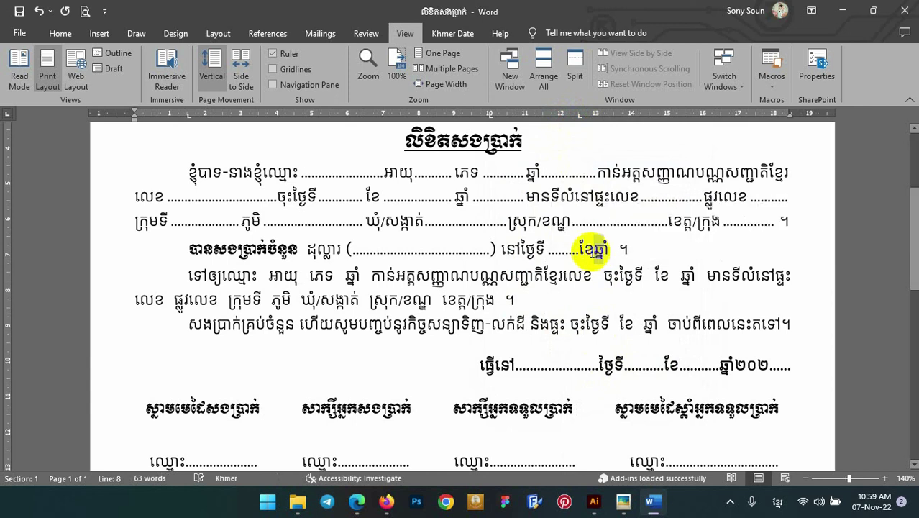
pyautogui.doubleClick(665, 115)
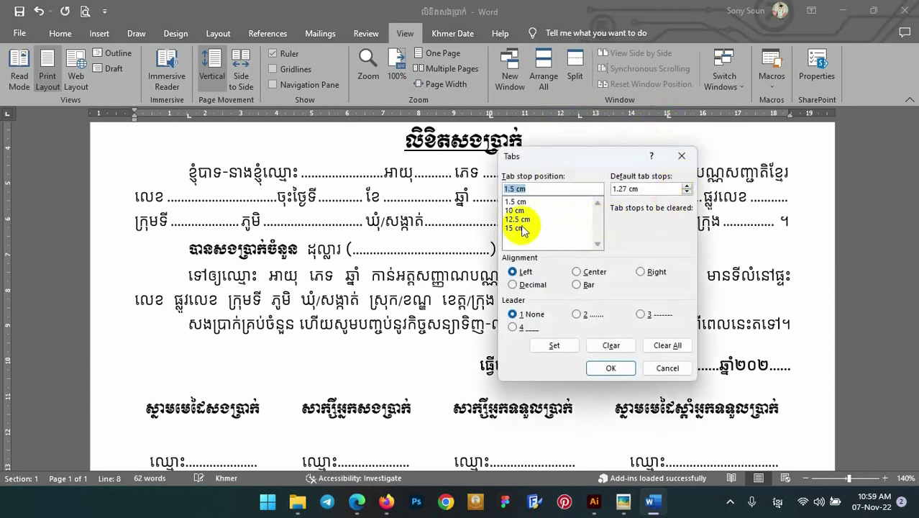
pyautogui.click(515, 227)
pyautogui.click(576, 315)
pyautogui.click(556, 348)
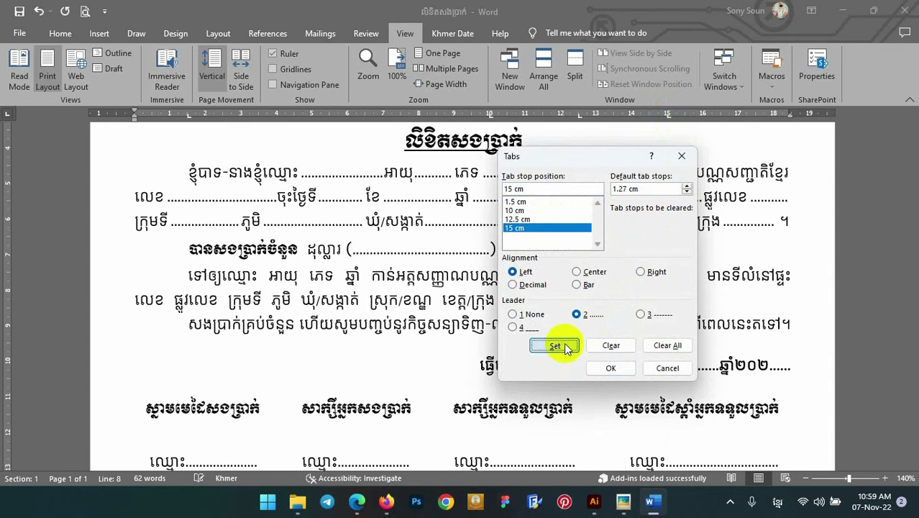
pyautogui.click(610, 368)
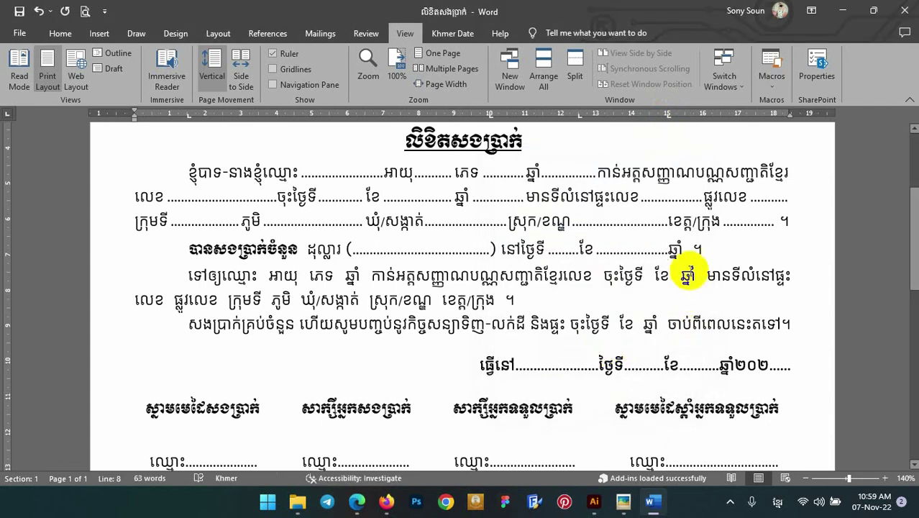
# Add an 18 cm dotted-leader tab after ឆ្នាំ so the year blank runs to ។.
pyautogui.doubleClick(674, 248)
pyautogui.press('BackSpace')
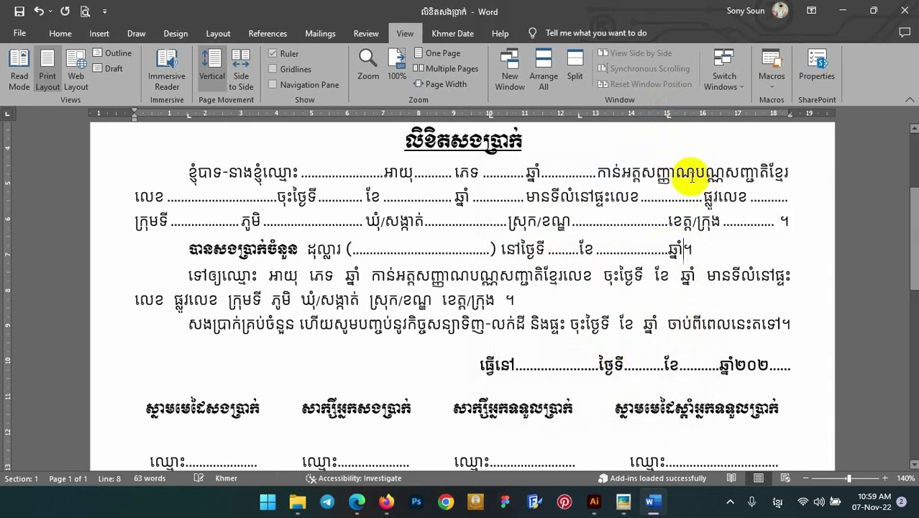
pyautogui.doubleClick(773, 115)
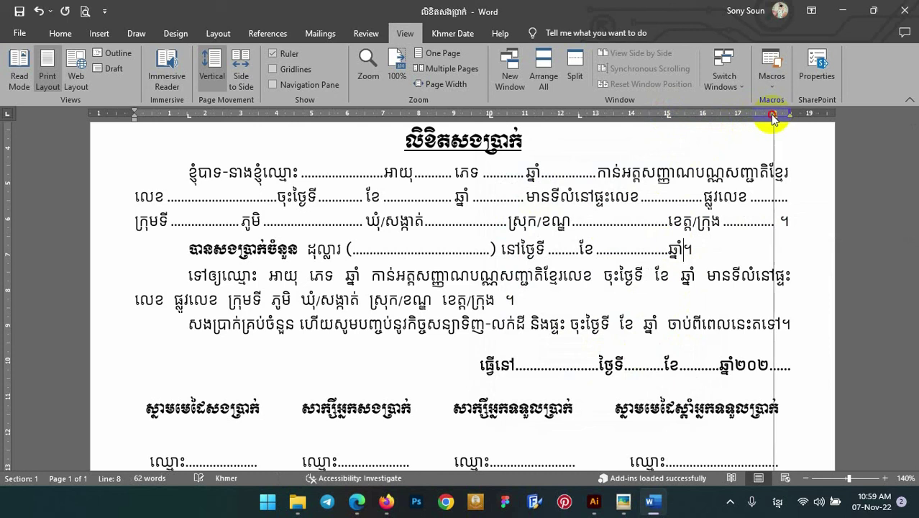
pyautogui.click(513, 237)
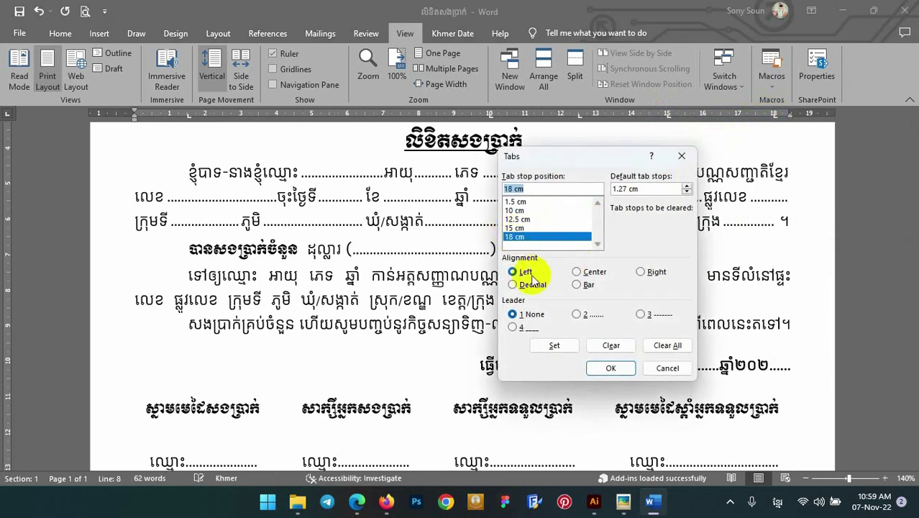
pyautogui.click(583, 314)
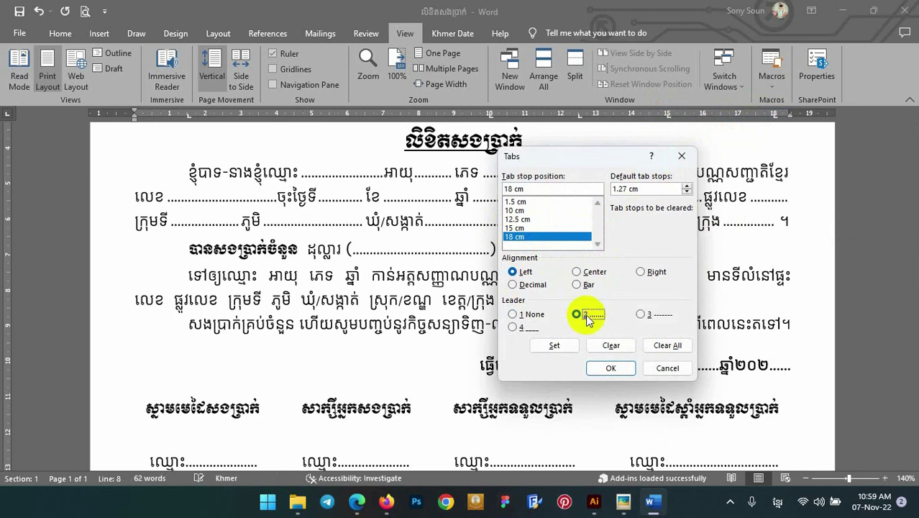
pyautogui.click(607, 368)
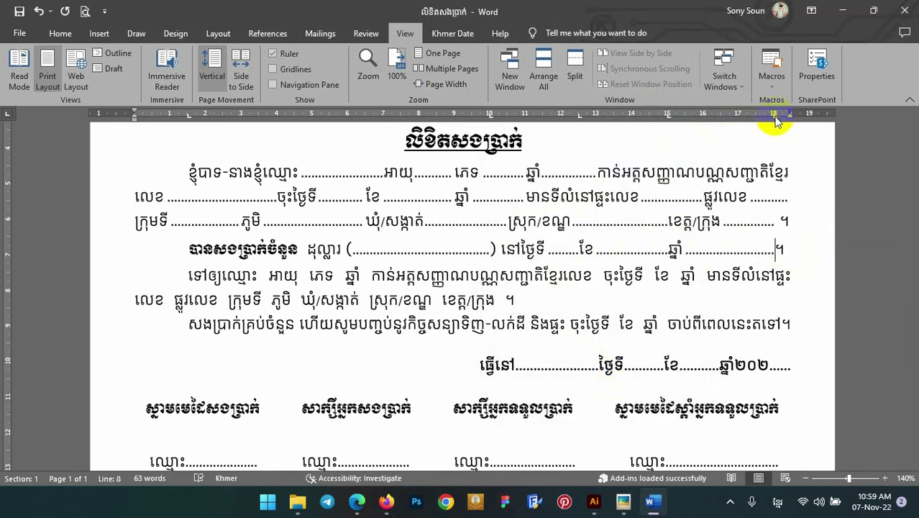
pyautogui.moveTo(773, 113)
pyautogui.mouseDown()
pyautogui.moveTo(784, 115)
pyautogui.moveTo(774, 115)
pyautogui.mouseUp()
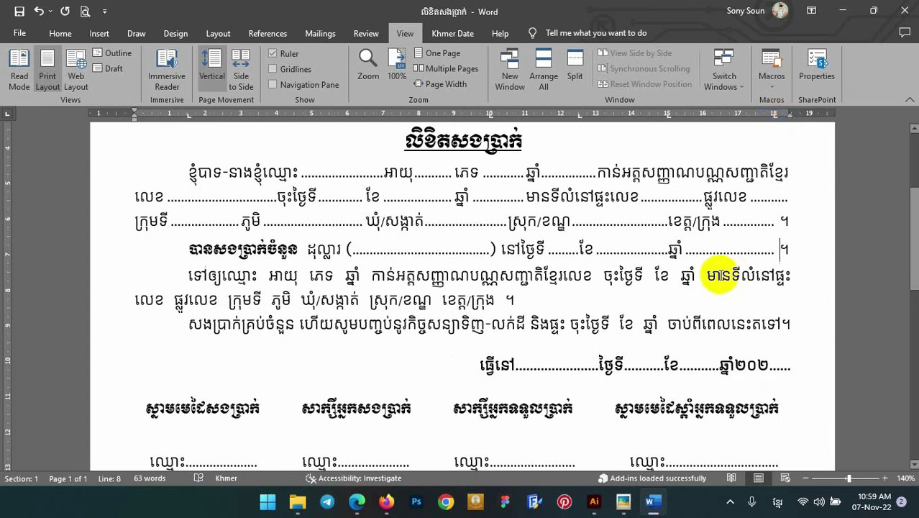
# Select the ទៅឲ្យឈ្មោះ paragraph's field text from អាយុ through the closing ។.
pyautogui.scroll(-1, 619, 237)
pyautogui.scroll(2, 532, 230)
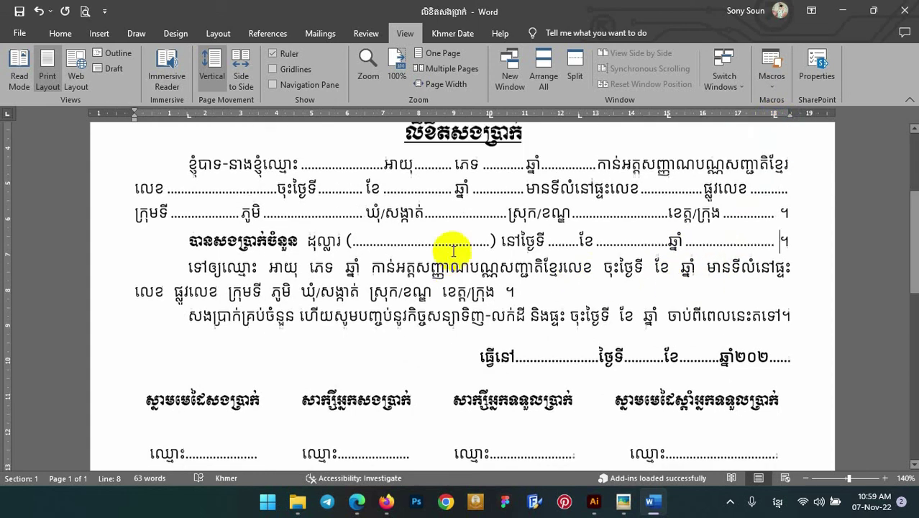
pyautogui.scroll(-1, 324, 273)
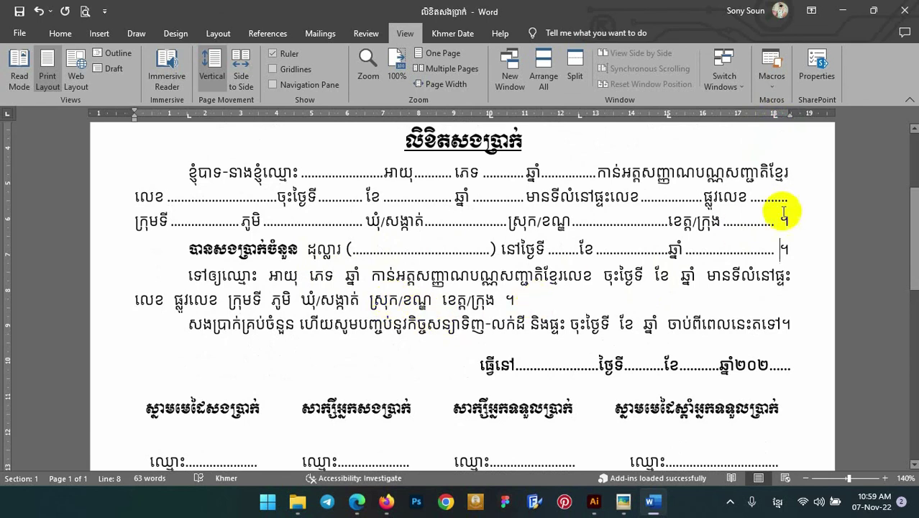
pyautogui.moveTo(788, 224); pyautogui.dragTo(161, 179)
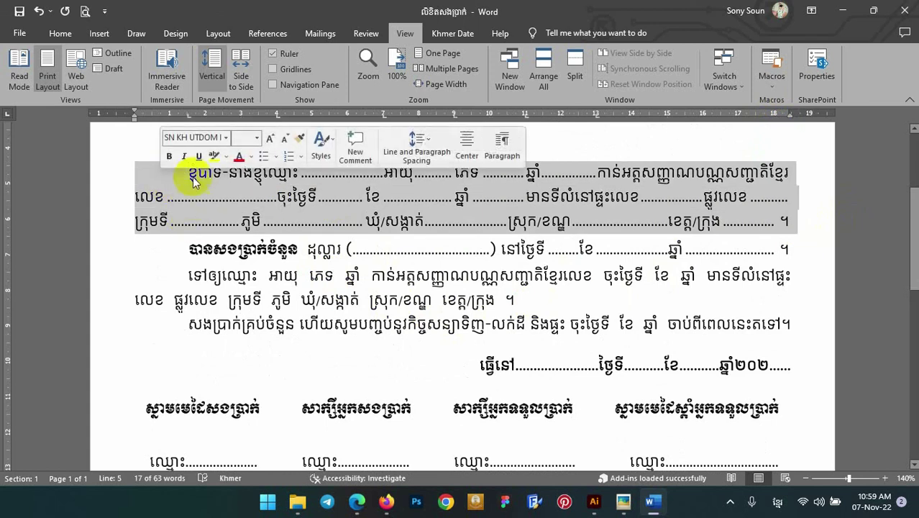
pyautogui.click(519, 301)
pyautogui.moveTo(519, 300)
pyautogui.mouseDown()
pyautogui.moveTo(190, 279)
pyautogui.moveTo(259, 279)
pyautogui.mouseUp()
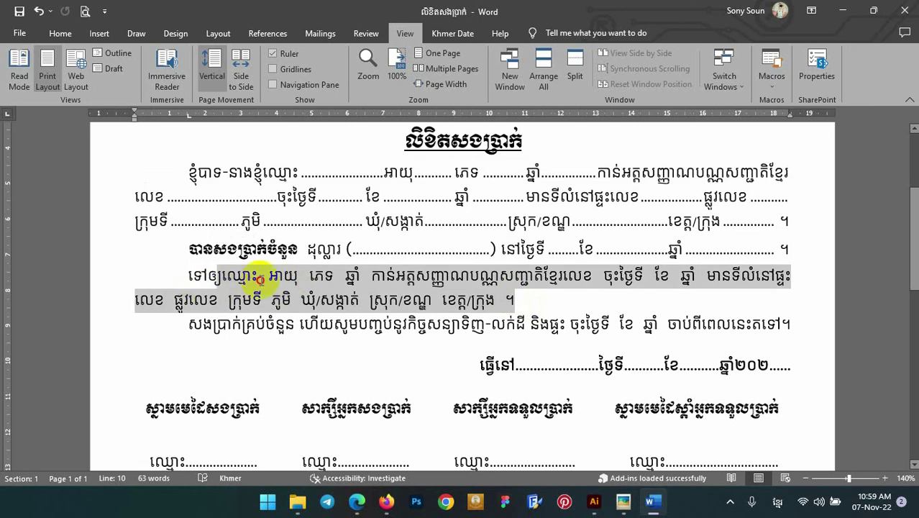
pyautogui.click(675, 244)
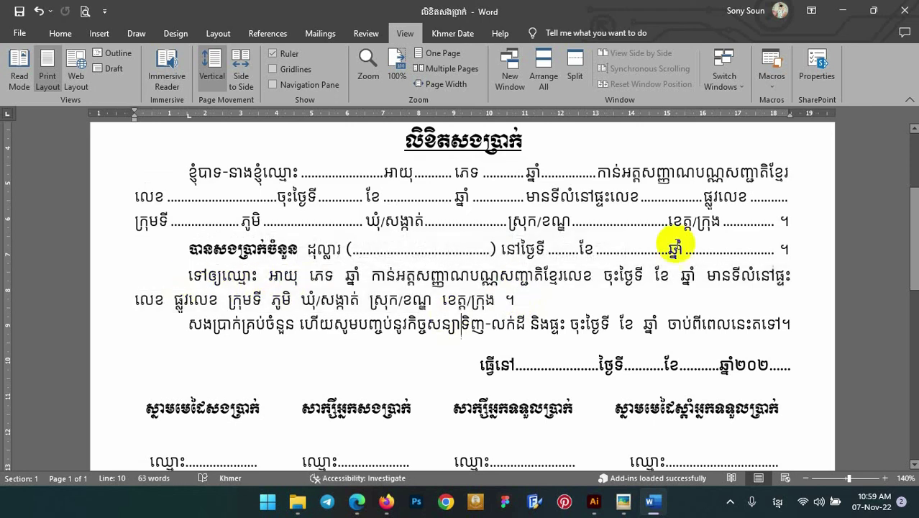
pyautogui.moveTo(790, 223)
pyautogui.mouseDown()
pyautogui.moveTo(410, 205)
pyautogui.moveTo(304, 177)
pyautogui.mouseUp()
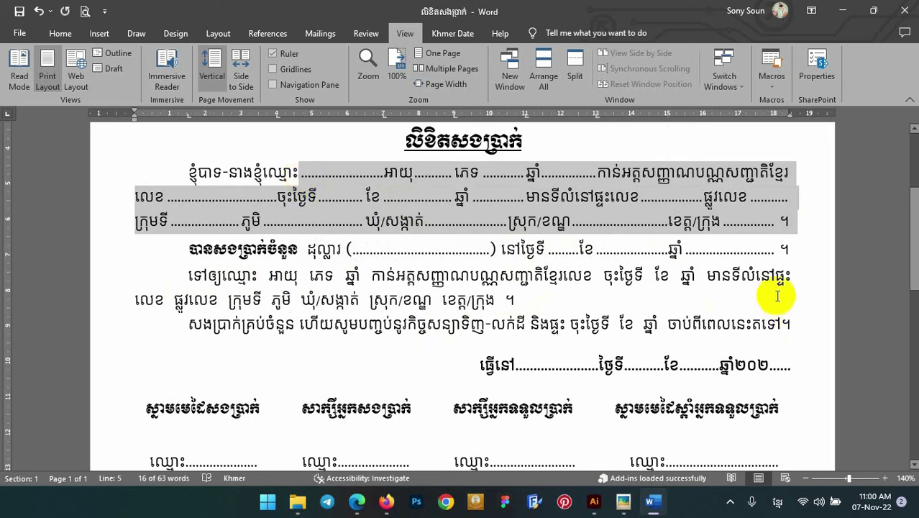
pyautogui.click(514, 298)
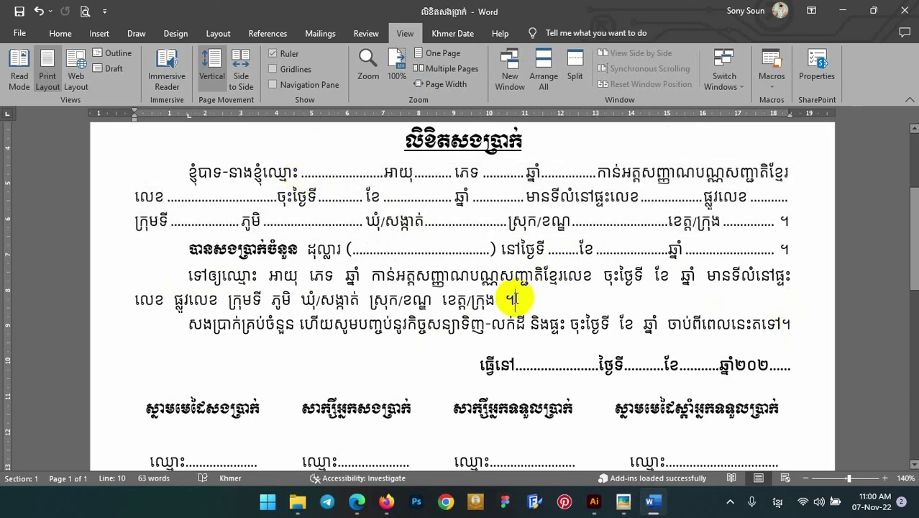
pyautogui.moveTo(515, 299); pyautogui.dragTo(310, 286)
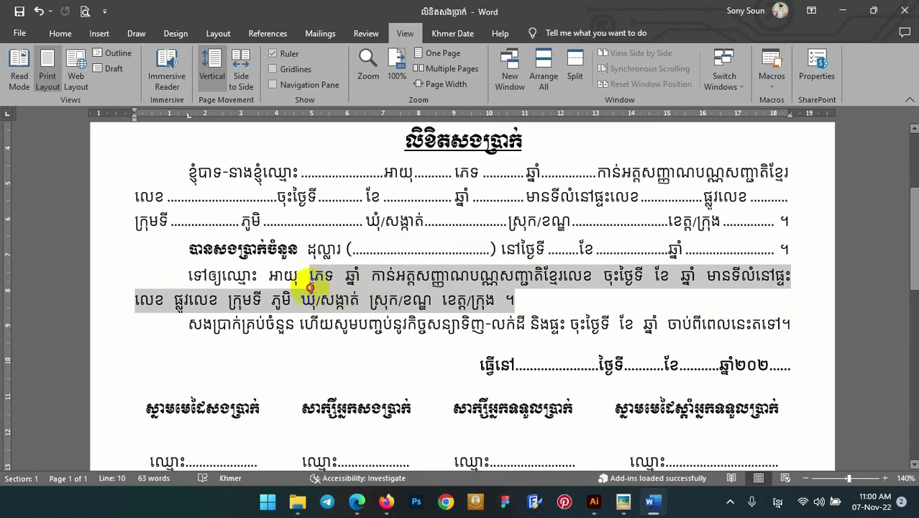
pyautogui.moveTo(309, 286); pyautogui.dragTo(260, 282)
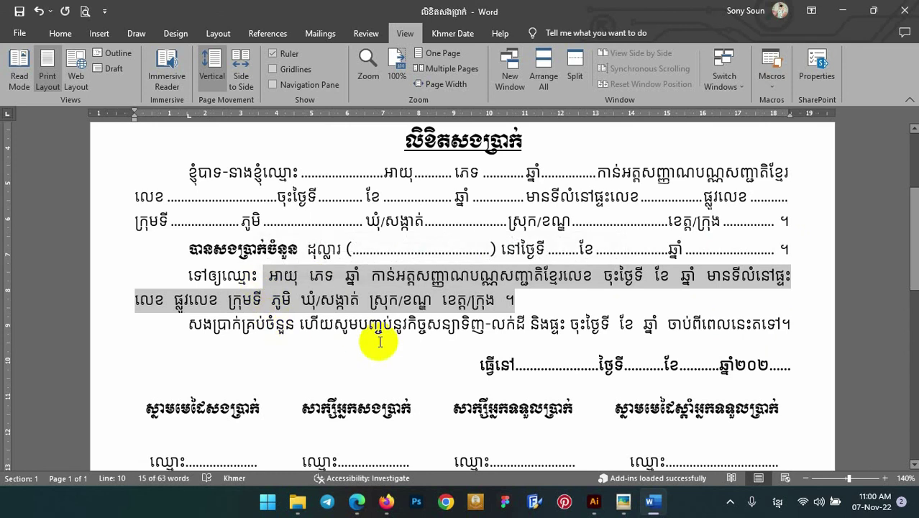
# Paste the copied dotted field lines over the selected recipient text.
pyautogui.hotkey('ctrl', 'v')
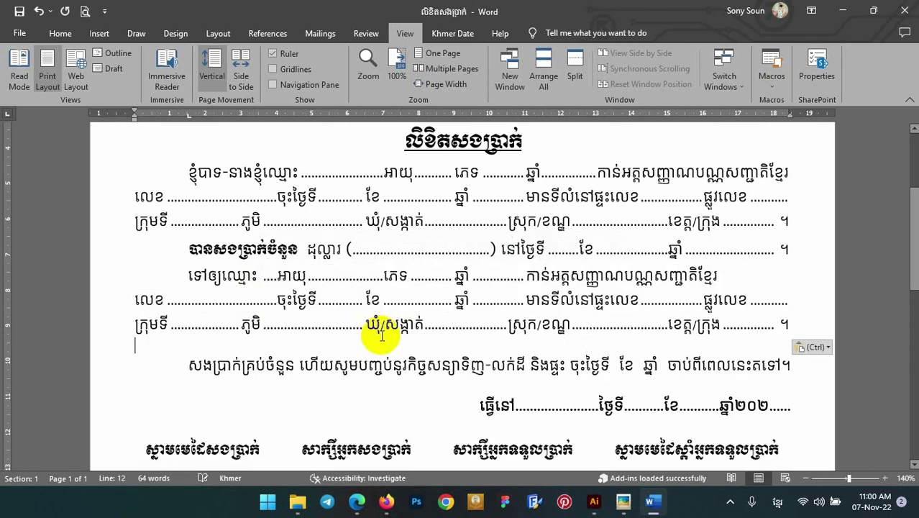
pyautogui.click(262, 276)
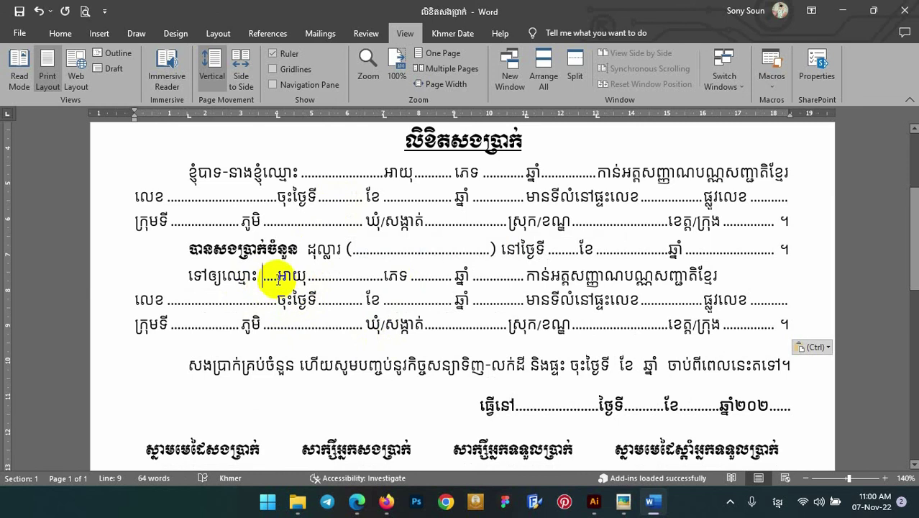
# Widen the name and age dotted blanks by moving the line's tab stops right.
pyautogui.moveTo(276, 115); pyautogui.dragTo(311, 122)
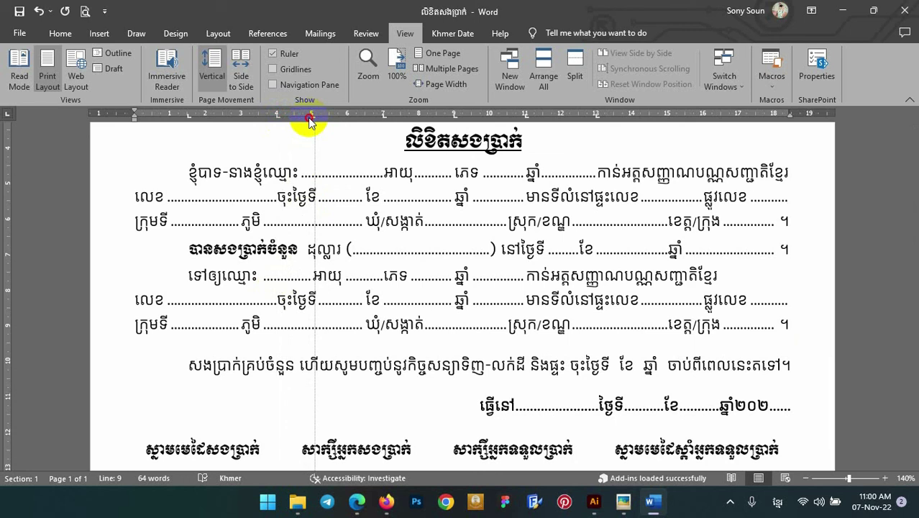
pyautogui.moveTo(309, 121); pyautogui.dragTo(307, 122)
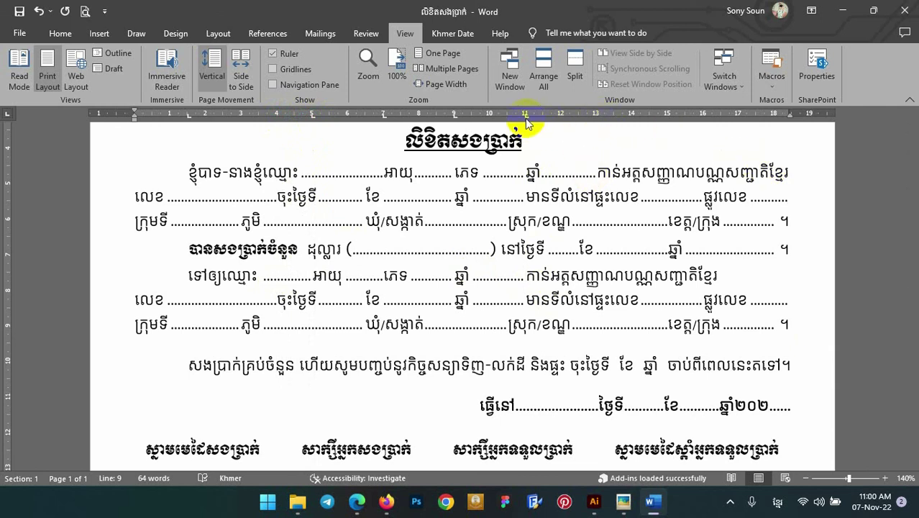
pyautogui.moveTo(525, 115); pyautogui.dragTo(564, 121)
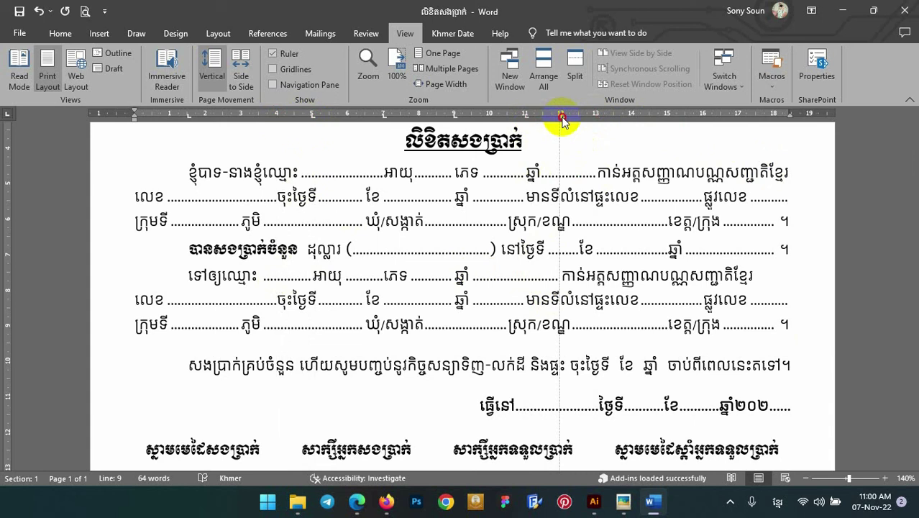
pyautogui.moveTo(564, 121); pyautogui.dragTo(593, 117)
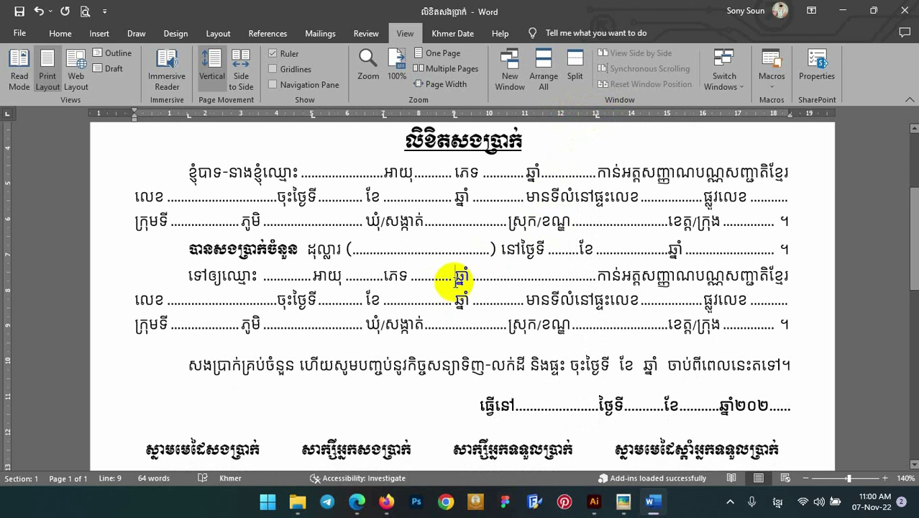
pyautogui.moveTo(456, 117)
pyautogui.mouseDown()
pyautogui.moveTo(469, 119)
pyautogui.moveTo(452, 119)
pyautogui.mouseUp()
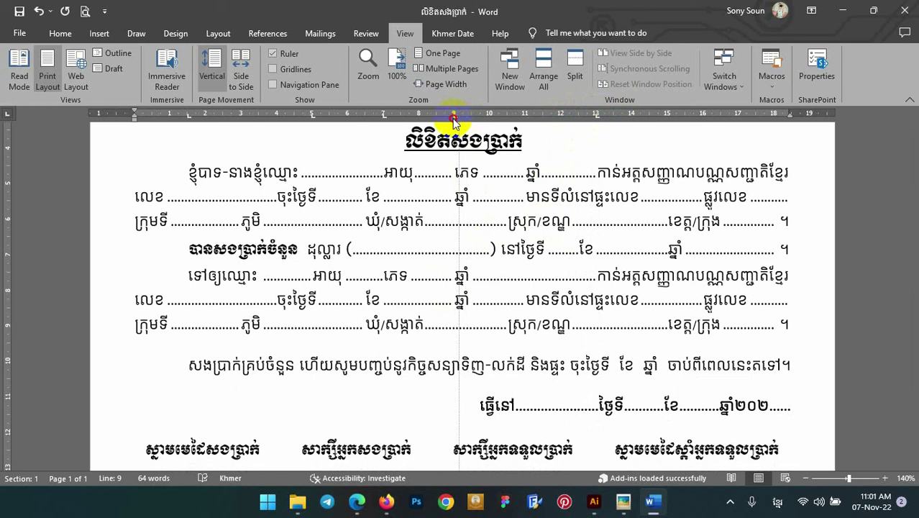
pyautogui.moveTo(453, 120); pyautogui.dragTo(453, 119)
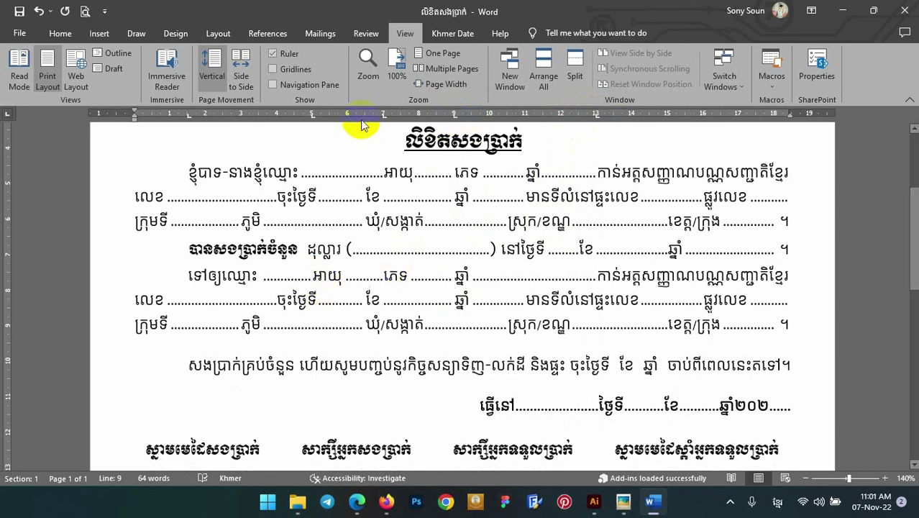
pyautogui.moveTo(312, 116)
pyautogui.mouseDown()
pyautogui.moveTo(536, 125)
pyautogui.moveTo(482, 223)
pyautogui.mouseUp()
# Replace the extra tab before ឆ្នាំ with a single dotted-leader tab.
pyautogui.click(383, 275)
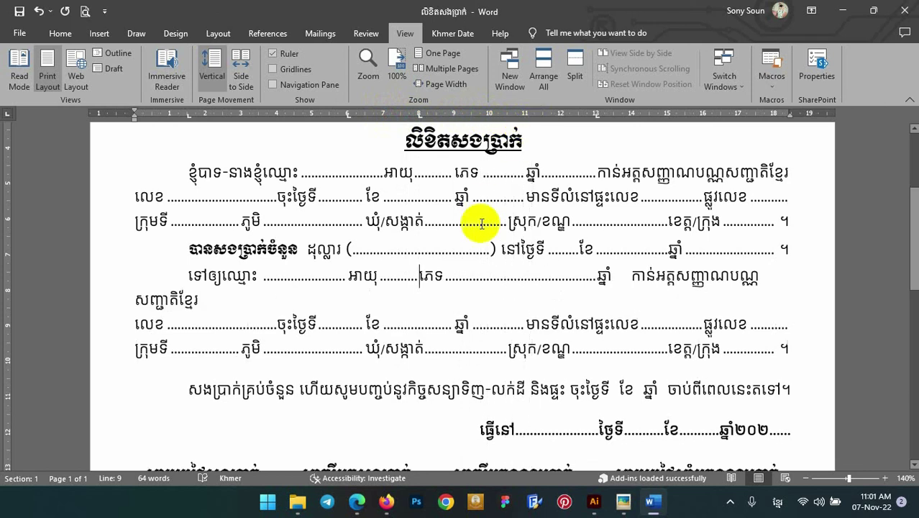
pyautogui.press('Right')
pyautogui.press('Delete')
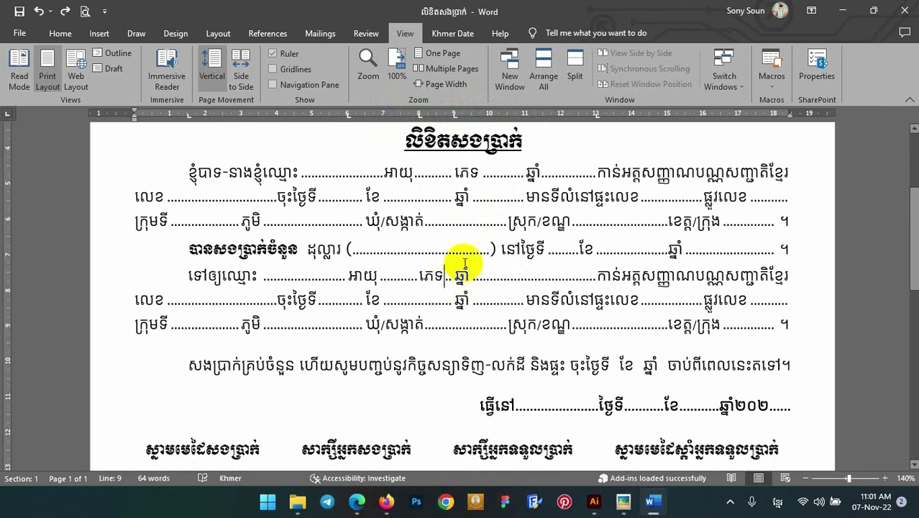
pyautogui.press('Tab')
pyautogui.moveTo(567, 124); pyautogui.dragTo(501, 117)
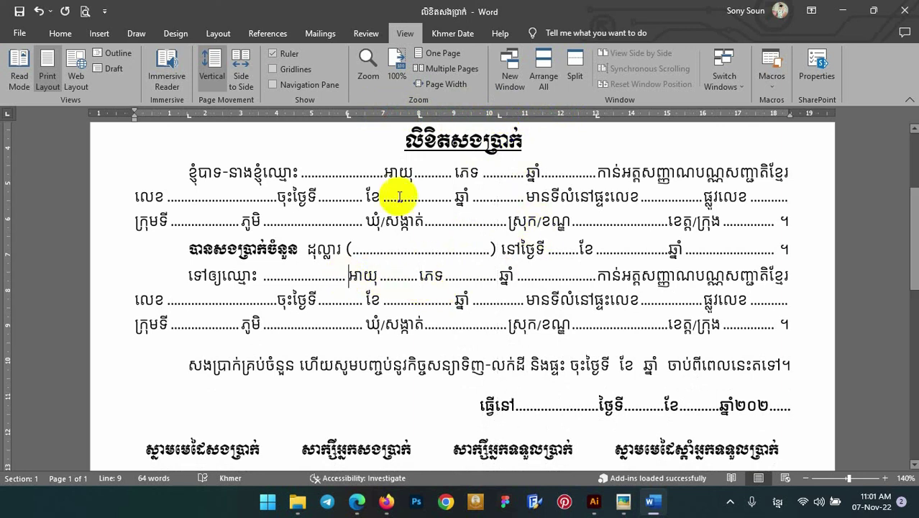
# Fine-tune the tab stops so អាយុ, ភេទ and ឆ្នាំ sit evenly along the line.
pyautogui.moveTo(347, 115); pyautogui.dragTo(367, 115)
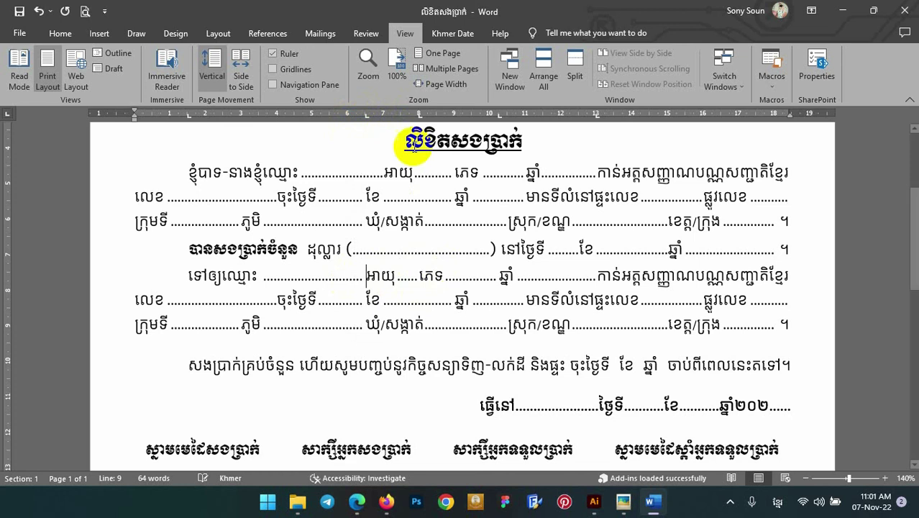
pyautogui.click(419, 278)
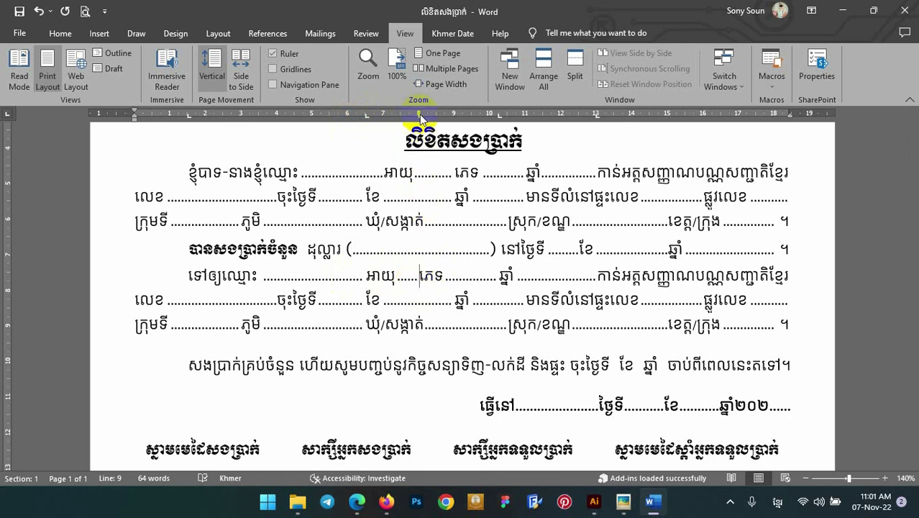
pyautogui.moveTo(420, 115); pyautogui.dragTo(435, 115)
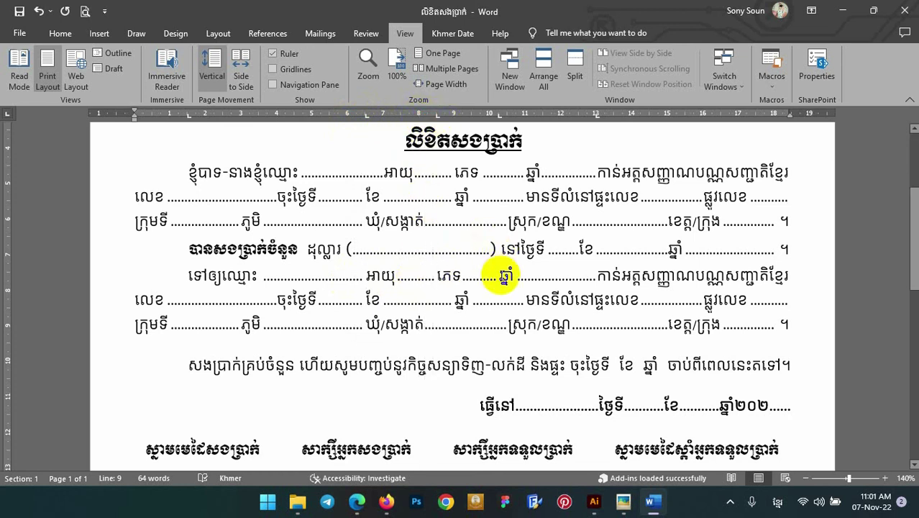
pyautogui.click(499, 276)
pyautogui.click(504, 115)
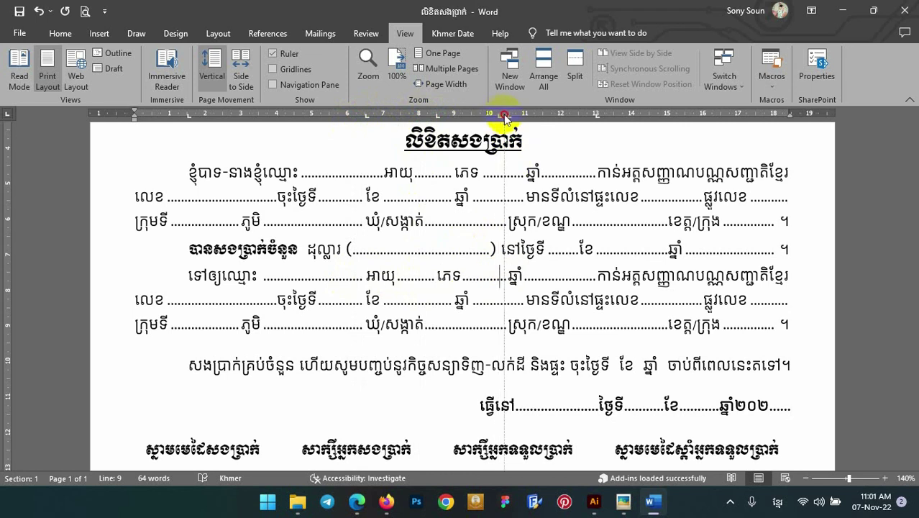
pyautogui.moveTo(509, 118); pyautogui.dragTo(516, 119)
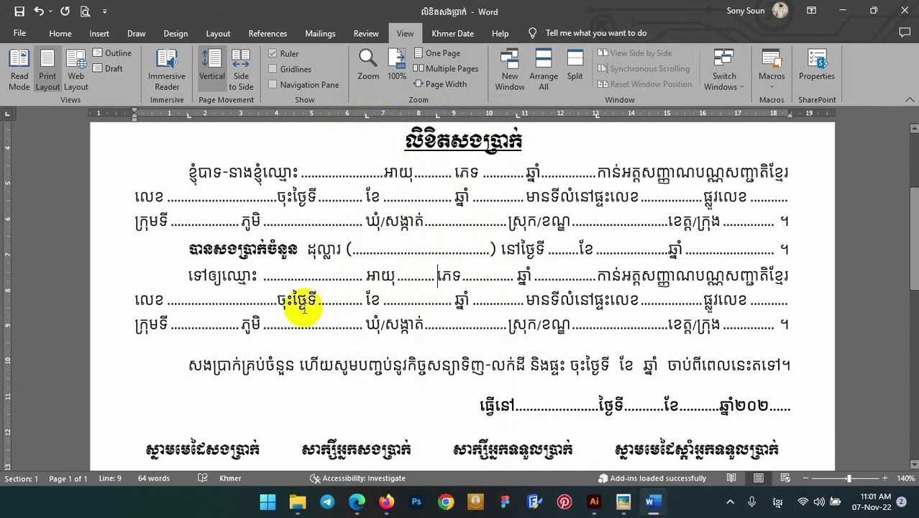
pyautogui.scroll(-2, 640, 330)
pyautogui.scroll(2, 539, 288)
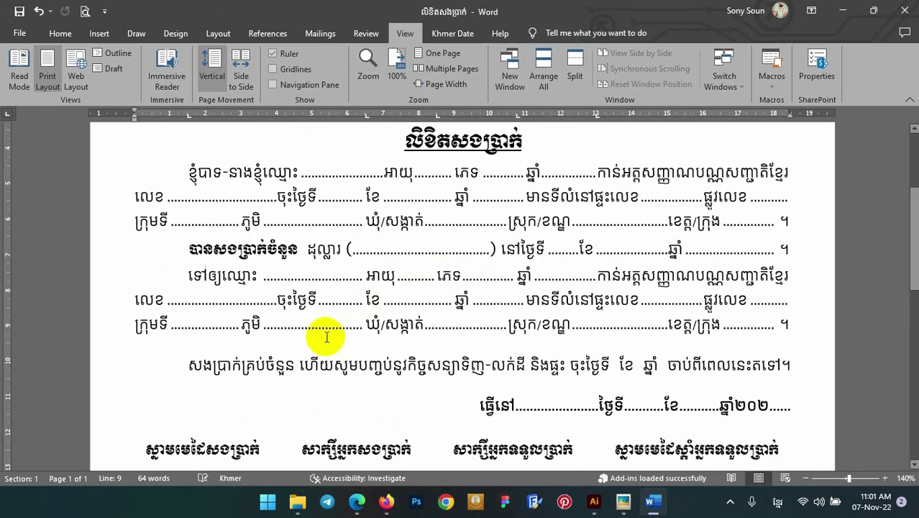
pyautogui.press('XF86MonBrightnessDown')
pyautogui.scroll(-2, 327, 341)
pyautogui.scroll(1, 329, 343)
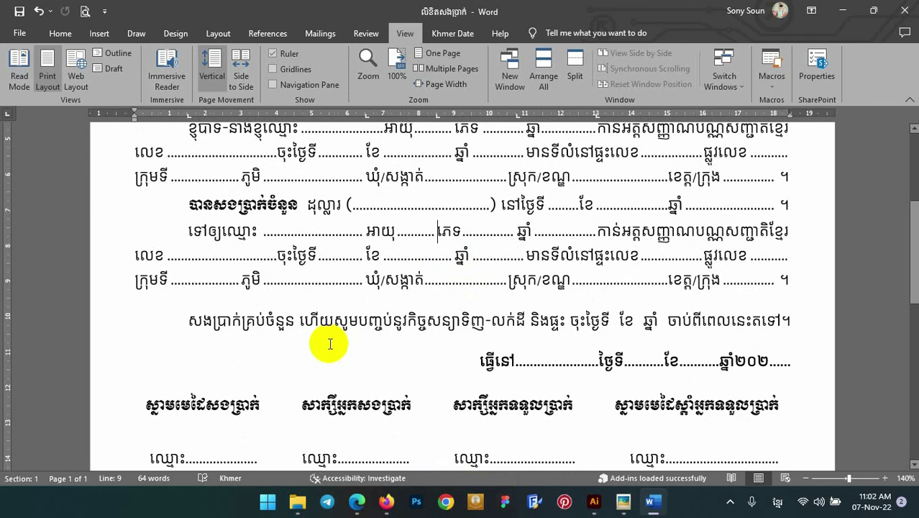
pyautogui.scroll(-1, 336, 352)
pyautogui.scroll(2, 351, 332)
pyautogui.scroll(1, 356, 330)
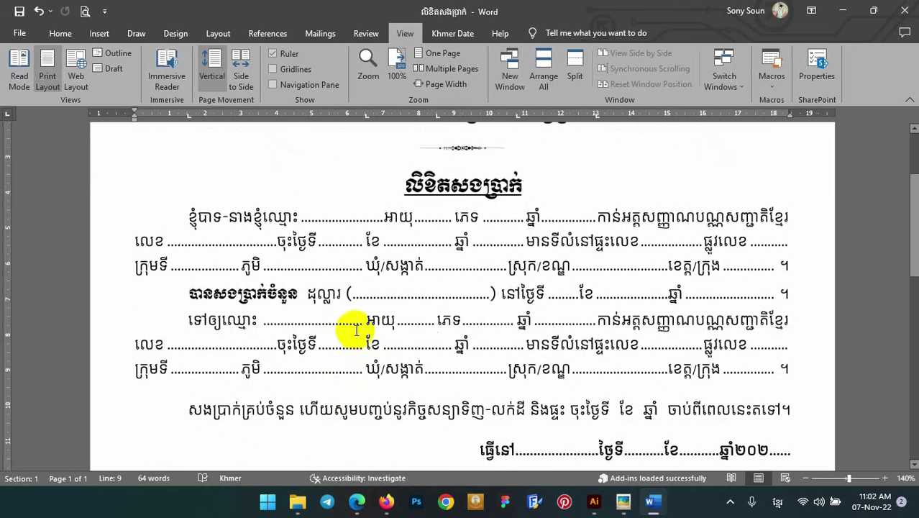
pyautogui.scroll(-1, 356, 331)
pyautogui.scroll(-1, 337, 299)
pyautogui.scroll(1, 355, 266)
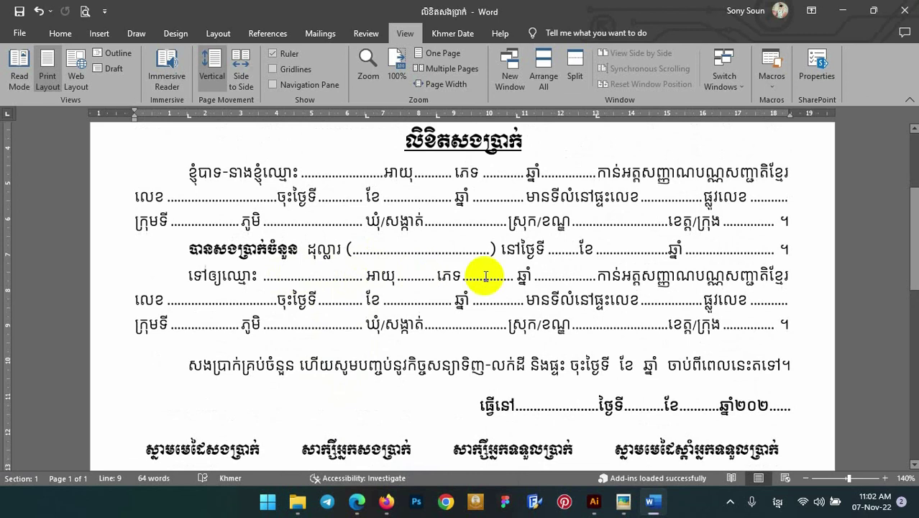
# Insert a blank line after the amount line, removing the stray ព character.
pyautogui.click(789, 251)
pyautogui.write('ព')
pyautogui.press('Return')
pyautogui.press('BackSpace')
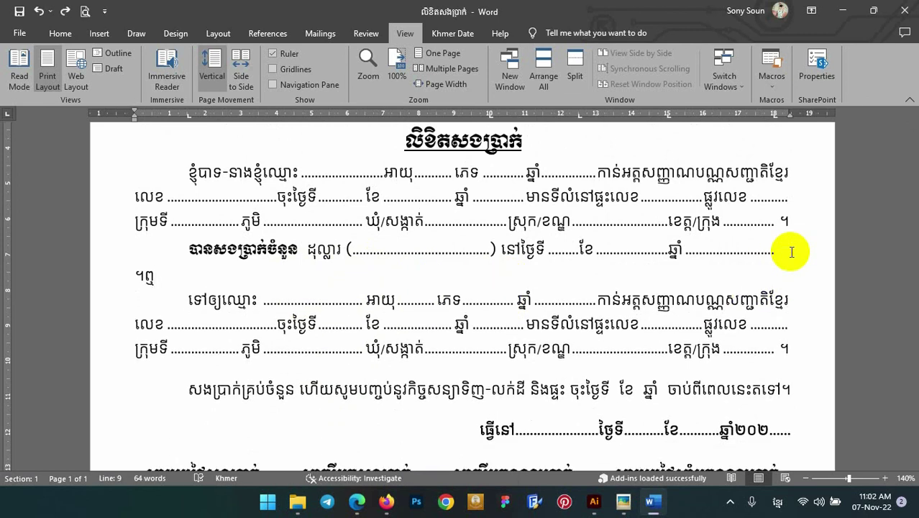
pyautogui.press('BackSpace')
pyautogui.press('Return')
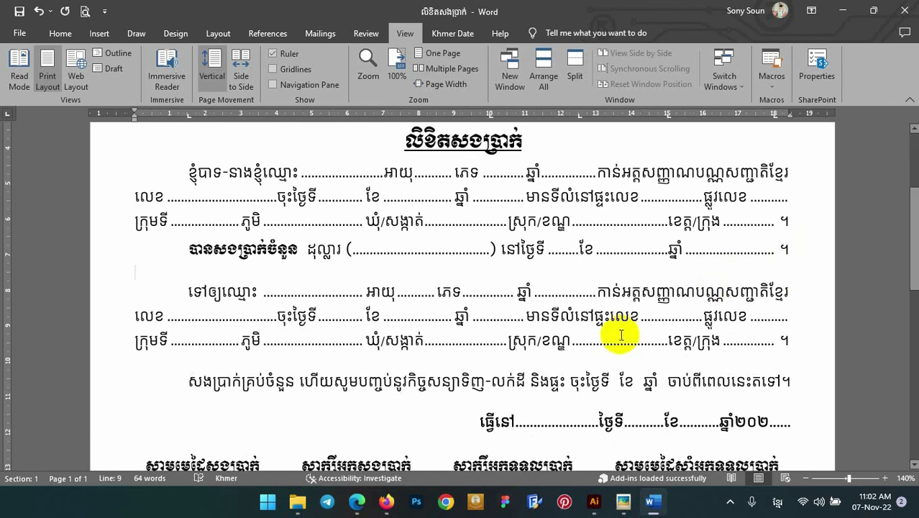
# Select the first paragraph, amount line and recipient lines to check their layout.
pyautogui.scroll(-3, 503, 310)
pyautogui.scroll(3, 363, 291)
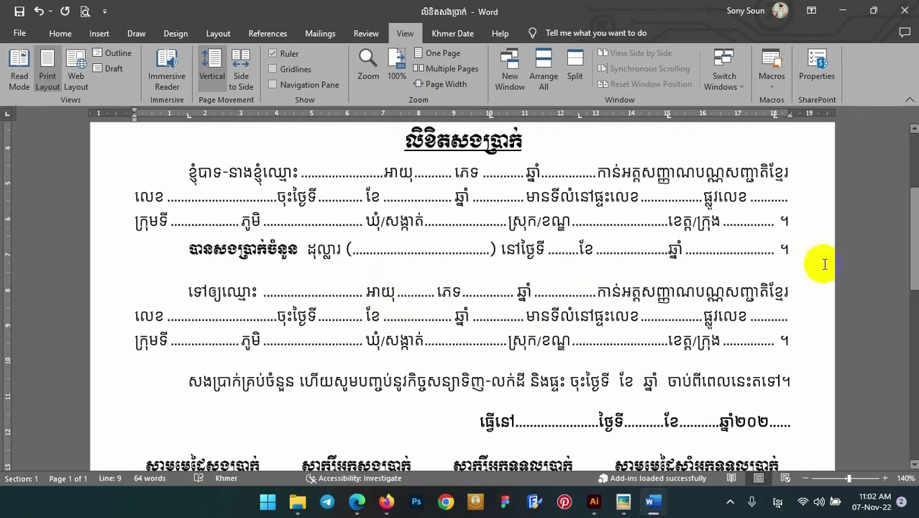
pyautogui.moveTo(790, 249); pyautogui.dragTo(188, 173)
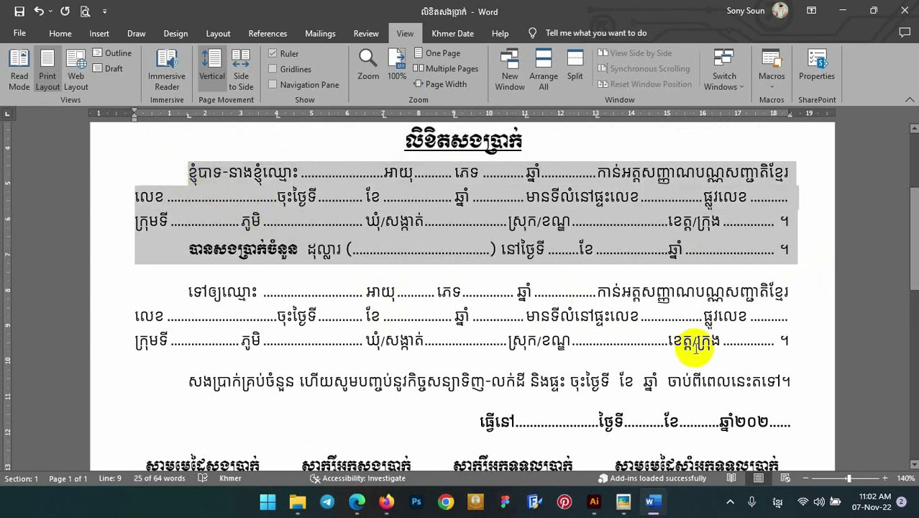
pyautogui.moveTo(788, 344)
pyautogui.mouseDown()
pyautogui.moveTo(142, 306)
pyautogui.moveTo(137, 292)
pyautogui.mouseUp()
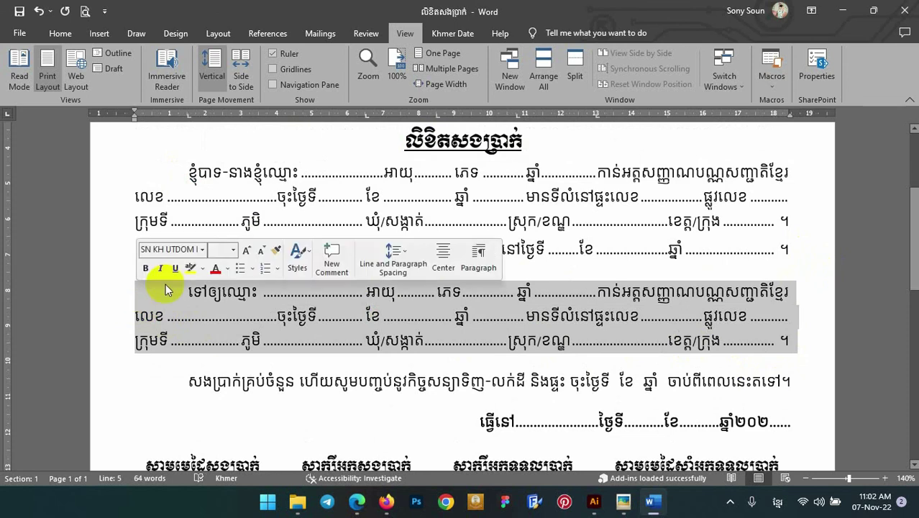
pyautogui.moveTo(791, 347); pyautogui.dragTo(173, 319)
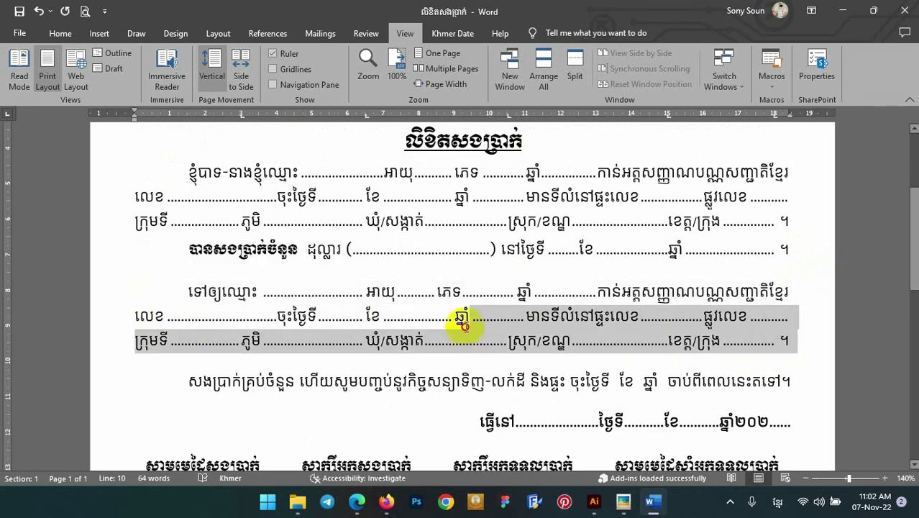
pyautogui.click(262, 340)
# Select the signature-headings text box and nudge it slightly left.
pyautogui.scroll(-3, 272, 328)
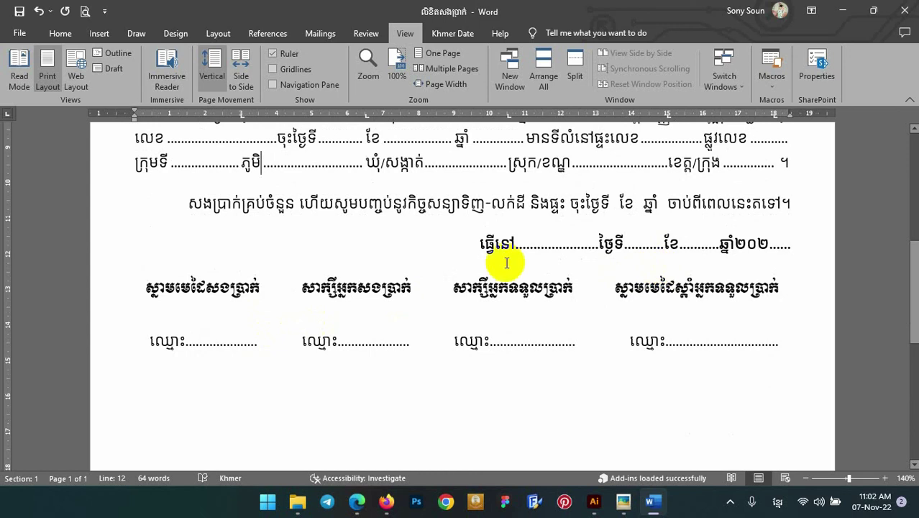
pyautogui.scroll(1, 269, 245)
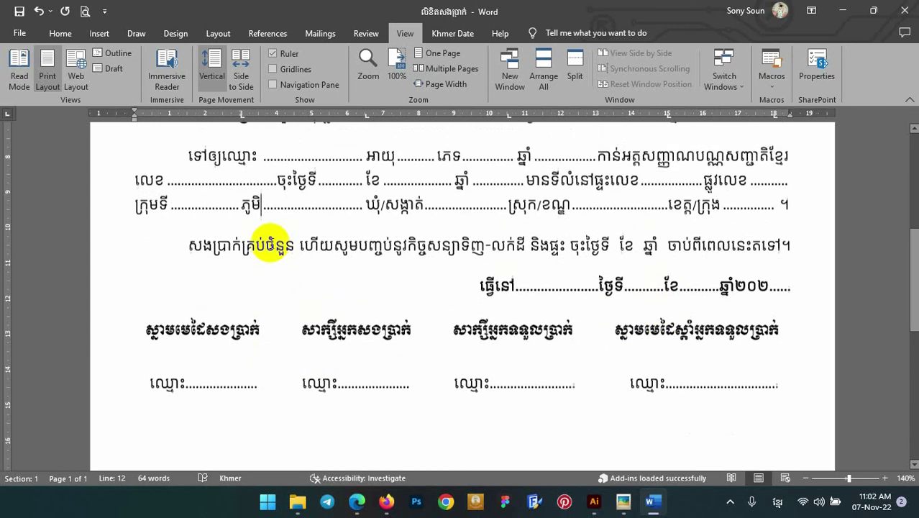
pyautogui.scroll(1, 270, 244)
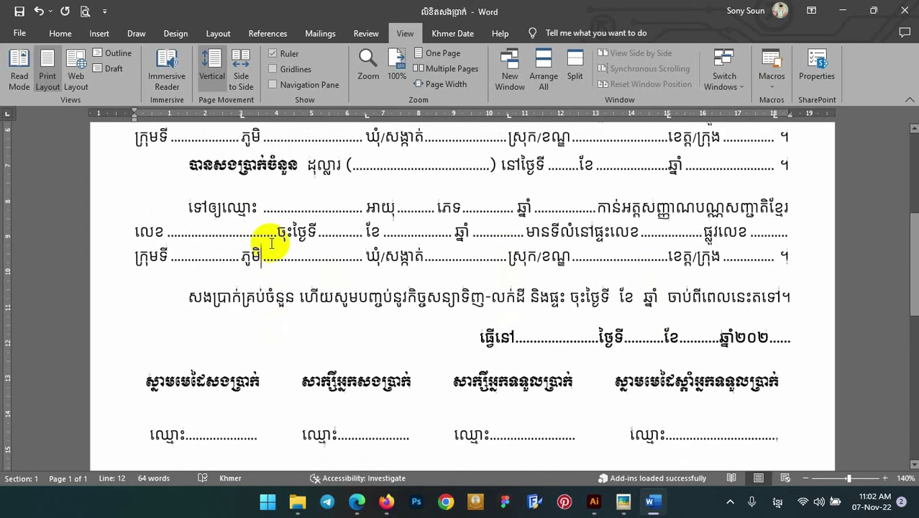
pyautogui.scroll(-2, 267, 243)
pyautogui.click(656, 344)
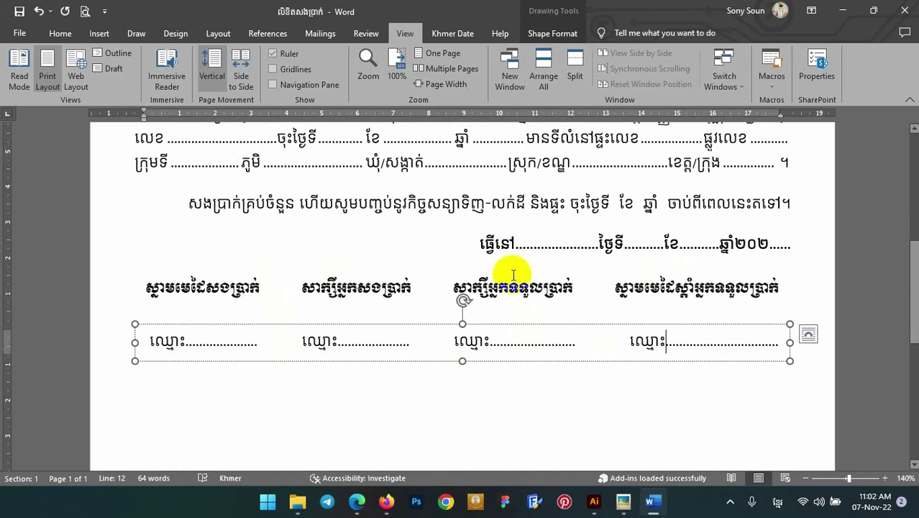
pyautogui.click(460, 289)
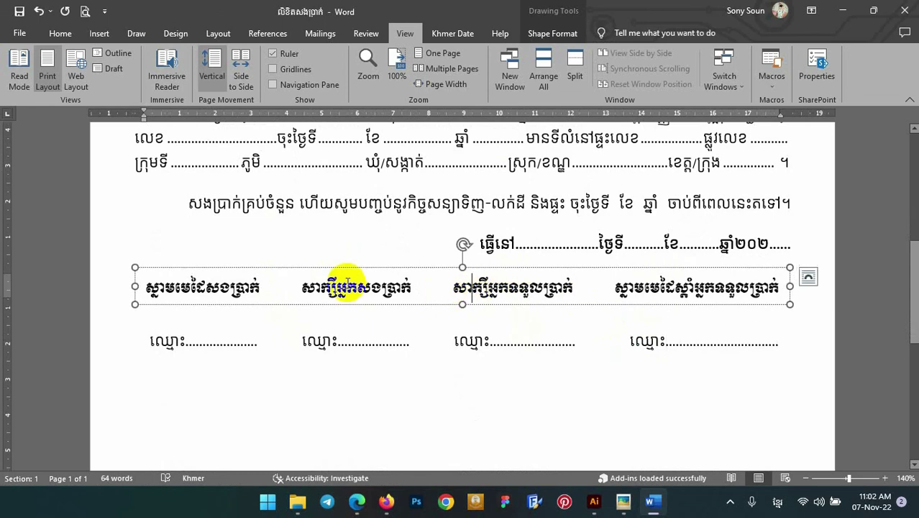
pyautogui.click(178, 270)
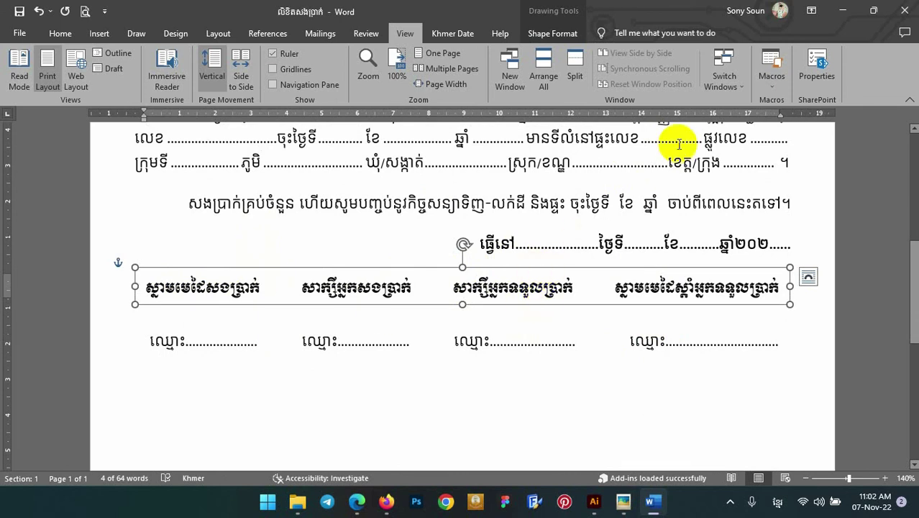
pyautogui.moveTo(494, 267); pyautogui.dragTo(478, 267)
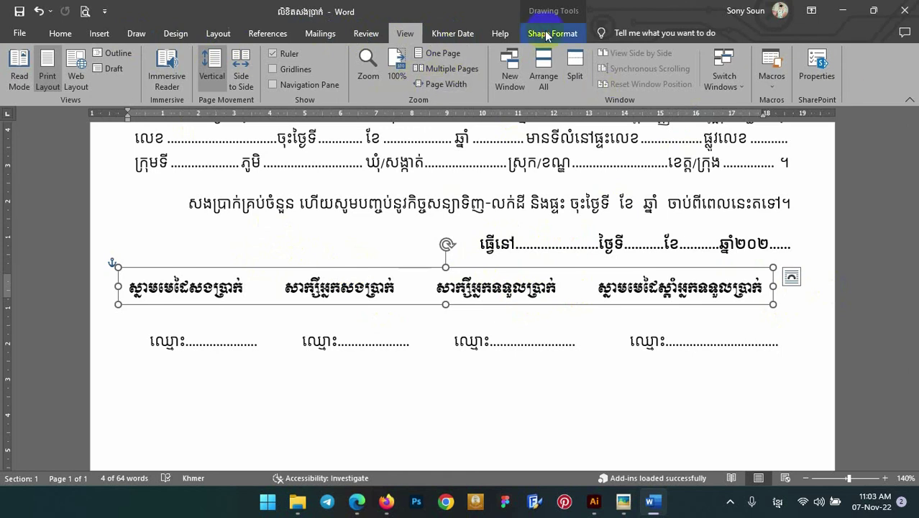
# Centre the signature-headings box on the page with Align Center.
pyautogui.click(551, 33)
pyautogui.click(796, 58)
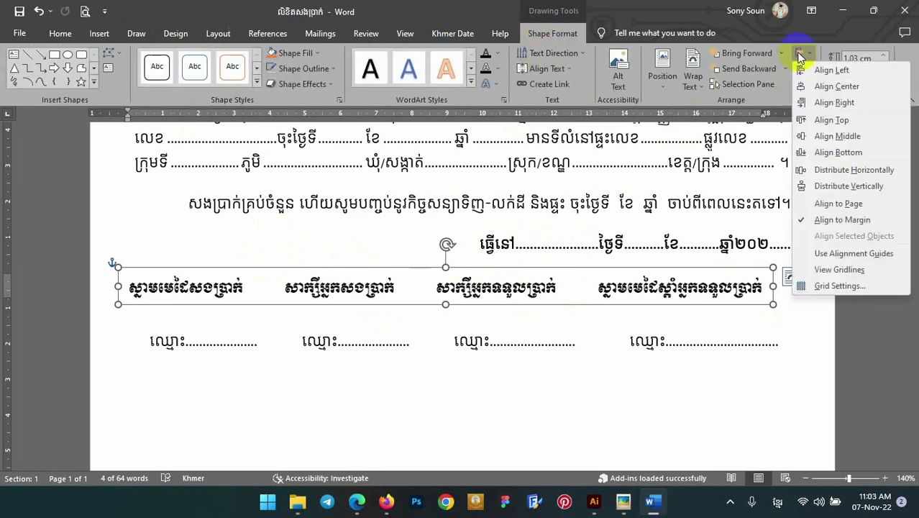
pyautogui.click(828, 87)
# Select the ឈ្មោះ name-lines text box beneath the headings.
pyautogui.click(458, 344)
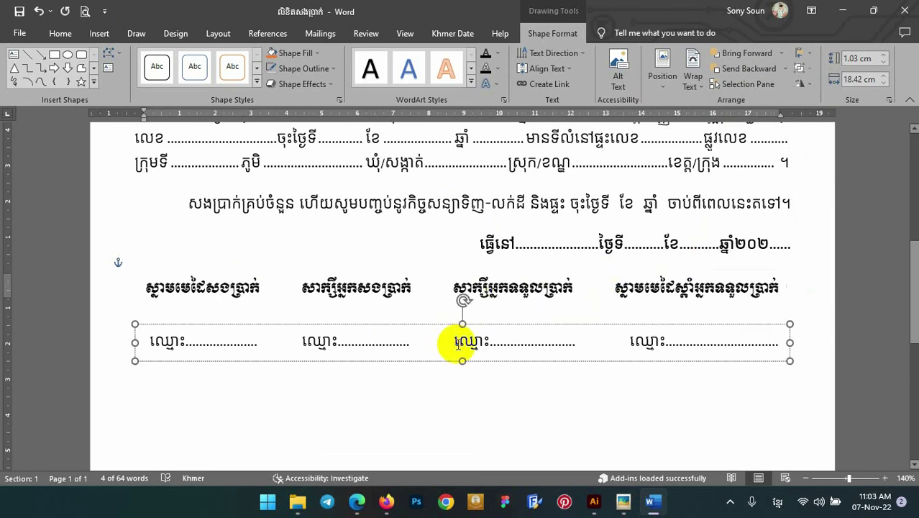
pyautogui.click(449, 367)
pyautogui.click(447, 360)
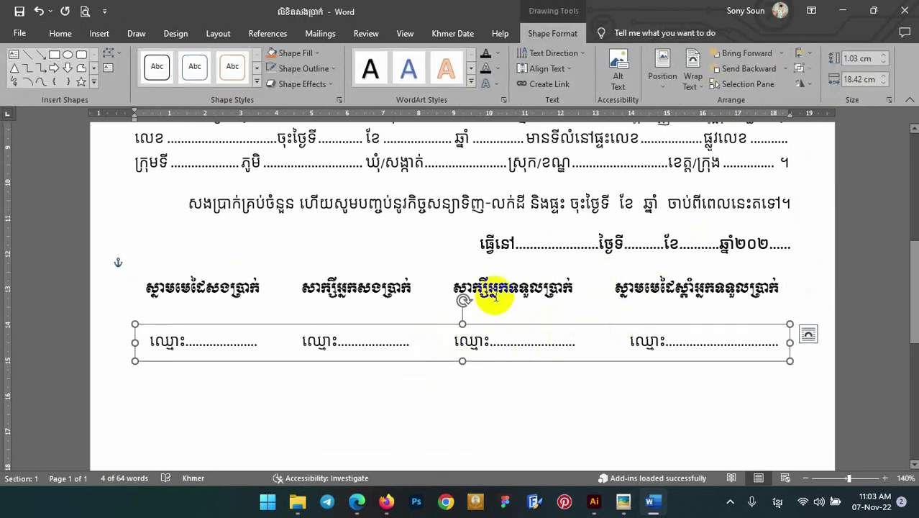
pyautogui.scroll(3, 493, 302)
pyautogui.click(464, 331)
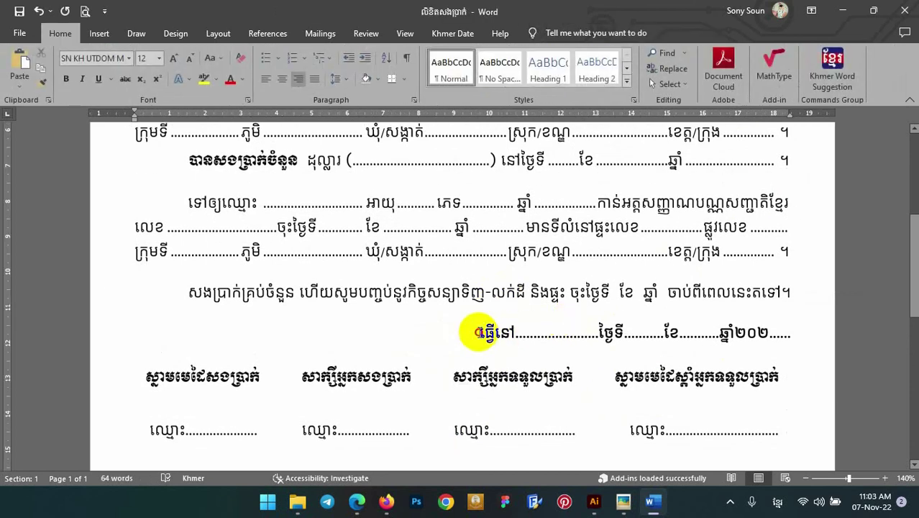
pyautogui.moveTo(463, 330); pyautogui.dragTo(790, 329)
pyautogui.click(793, 332)
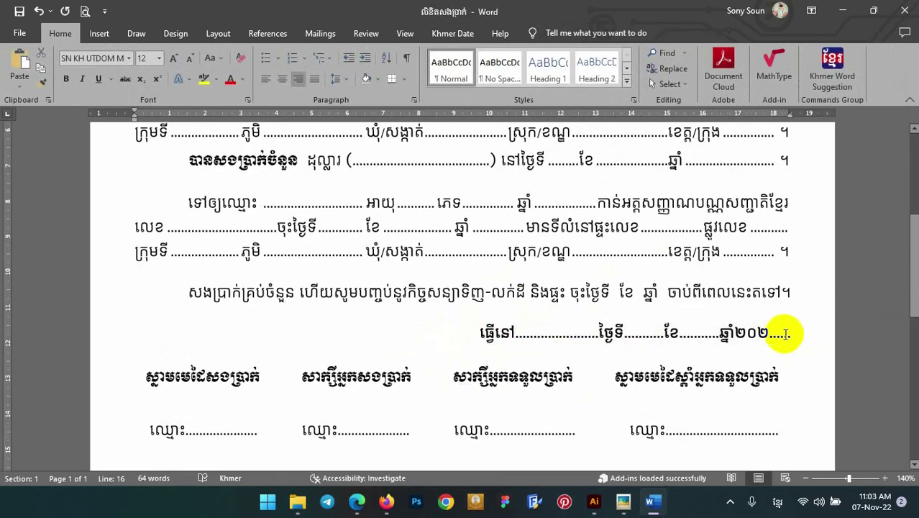
pyautogui.scroll(2, 185, 312)
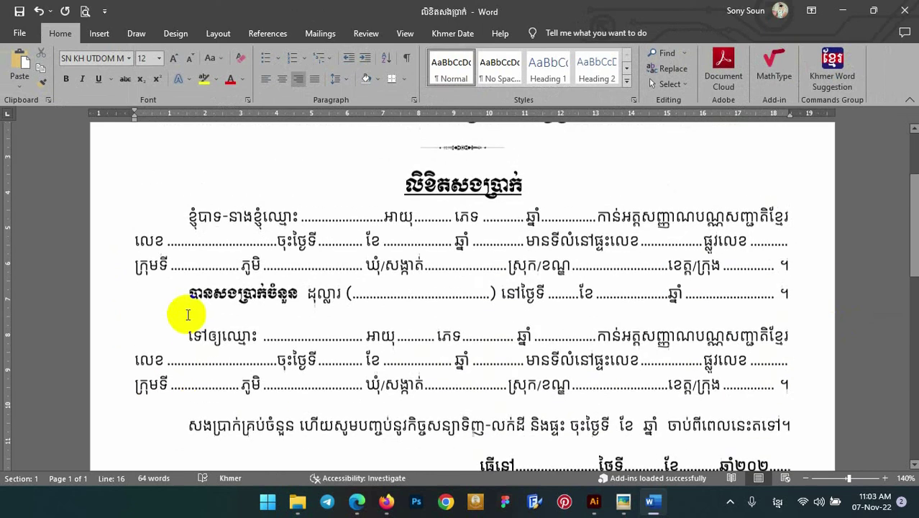
pyautogui.scroll(3, 185, 309)
pyautogui.scroll(3, 185, 307)
pyautogui.scroll(-5, 460, 259)
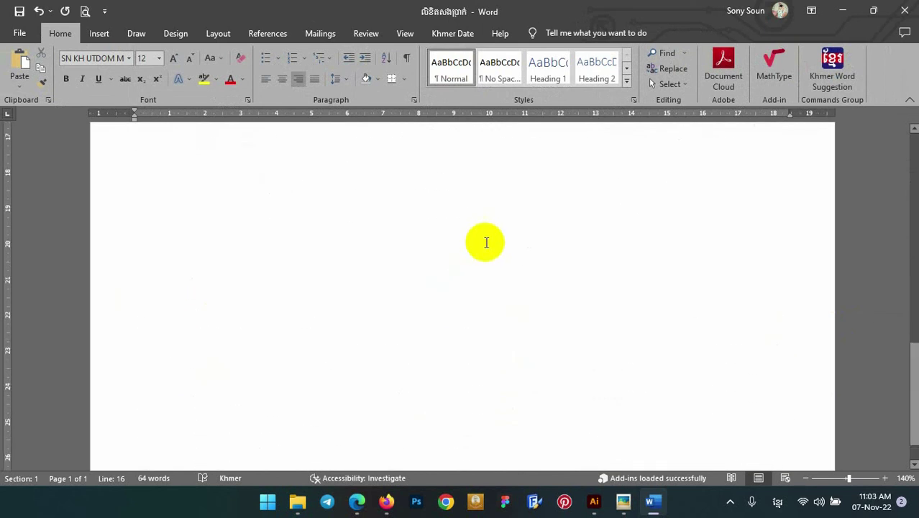
pyautogui.scroll(-4, 489, 241)
pyautogui.scroll(-2, 487, 239)
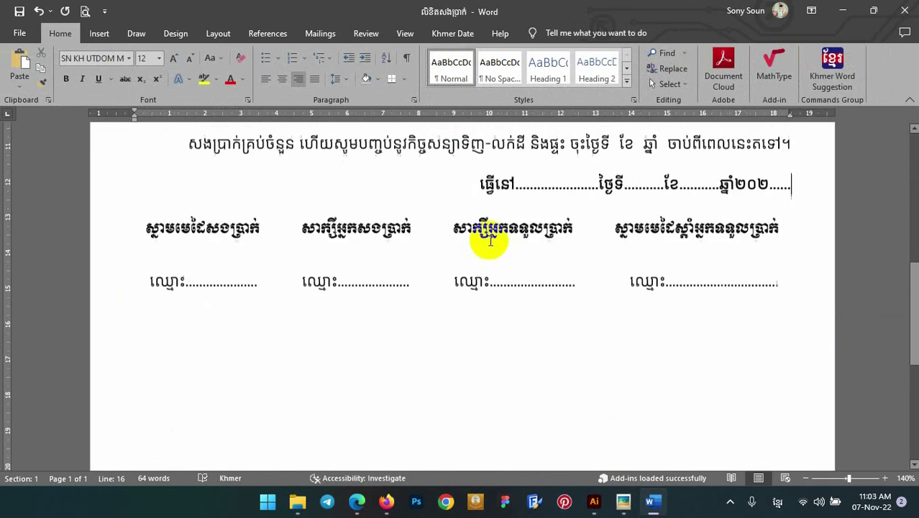
pyautogui.scroll(-5, 489, 241)
pyautogui.scroll(11, 489, 230)
pyautogui.scroll(1, 489, 225)
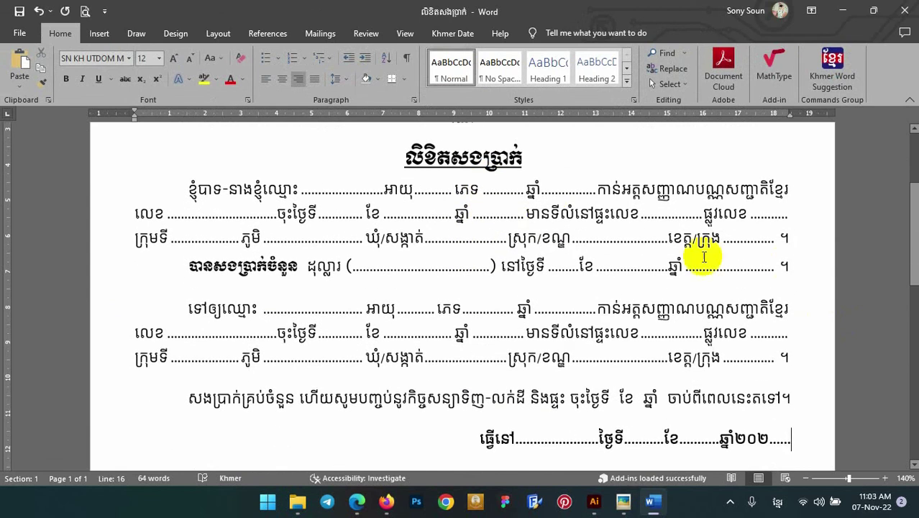
pyautogui.scroll(-4, 562, 301)
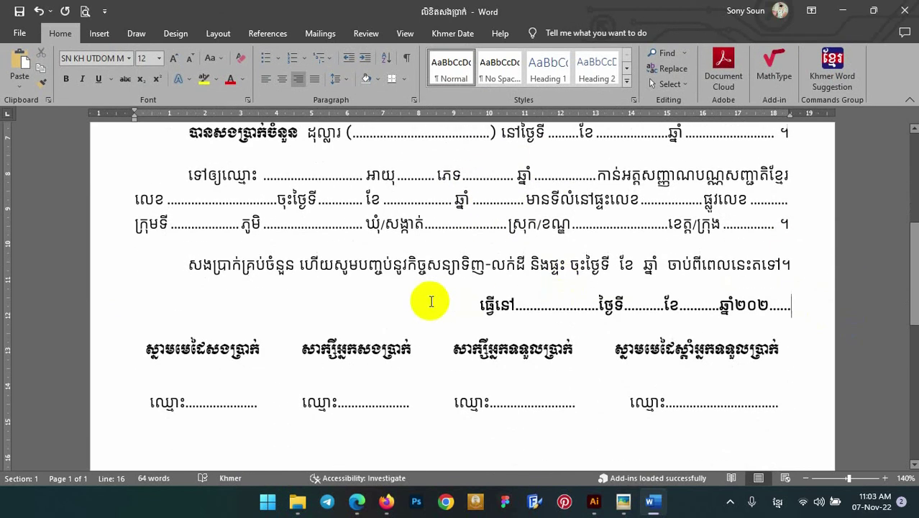
pyautogui.click(84, 12)
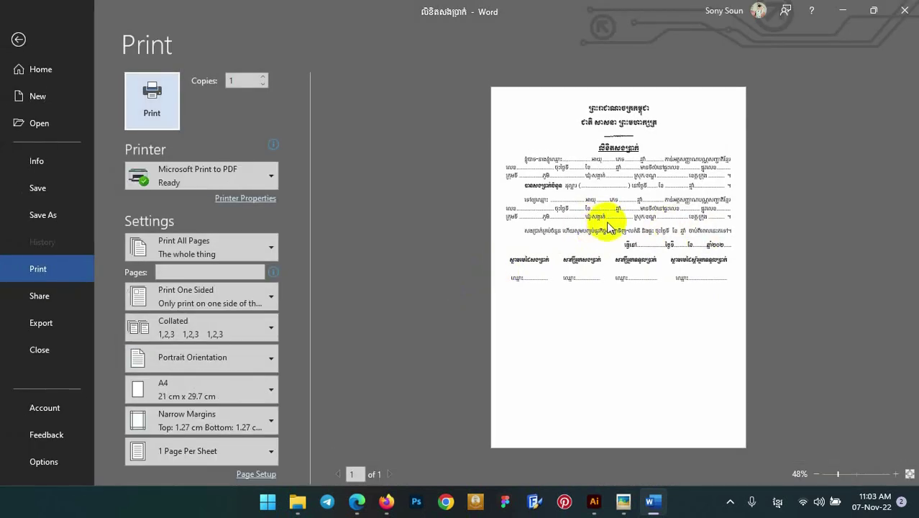
pyautogui.click(20, 40)
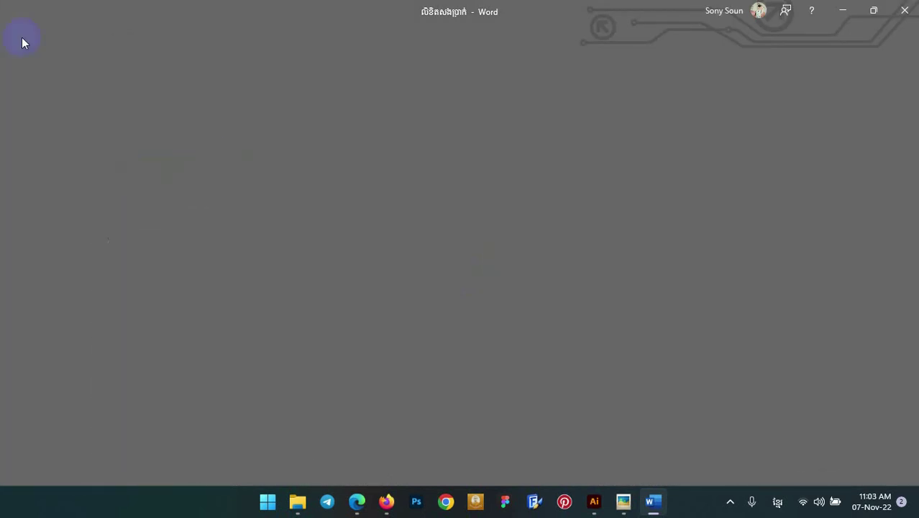
pyautogui.scroll(3, 557, 252)
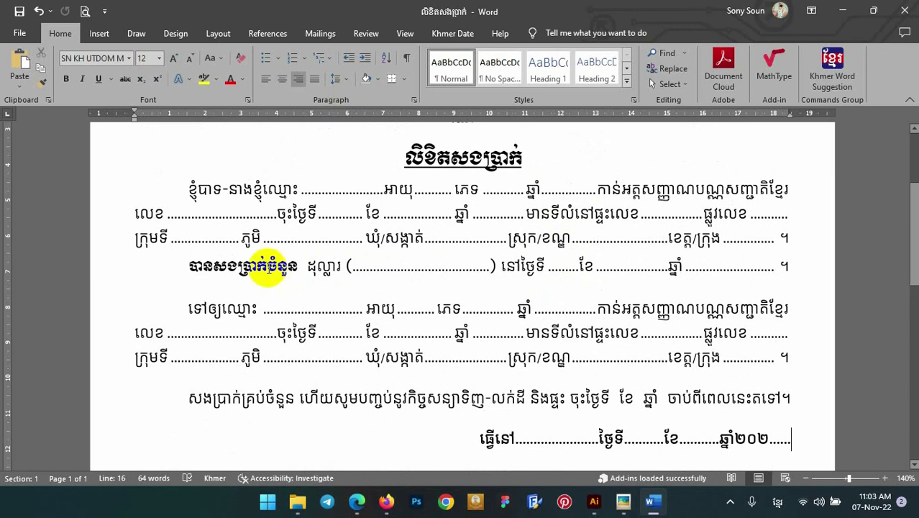
pyautogui.scroll(1, 580, 278)
pyautogui.scroll(2, 441, 240)
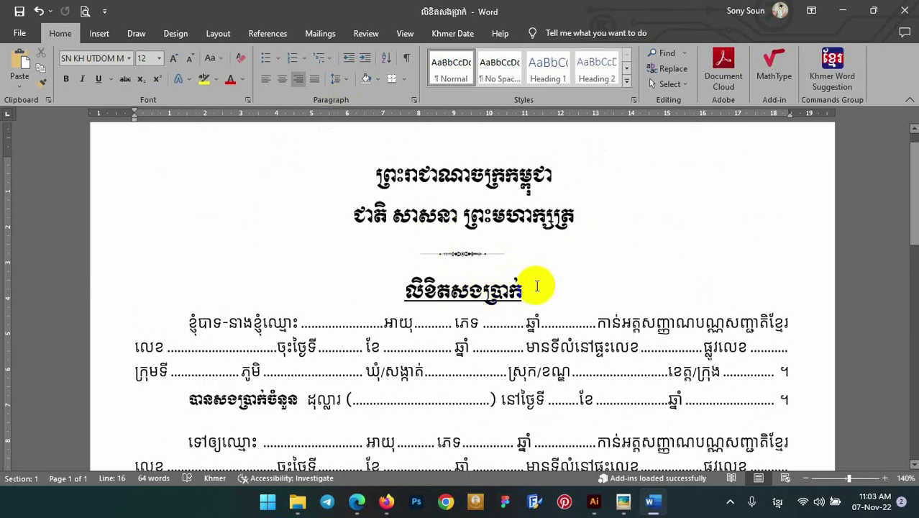
pyautogui.click(842, 12)
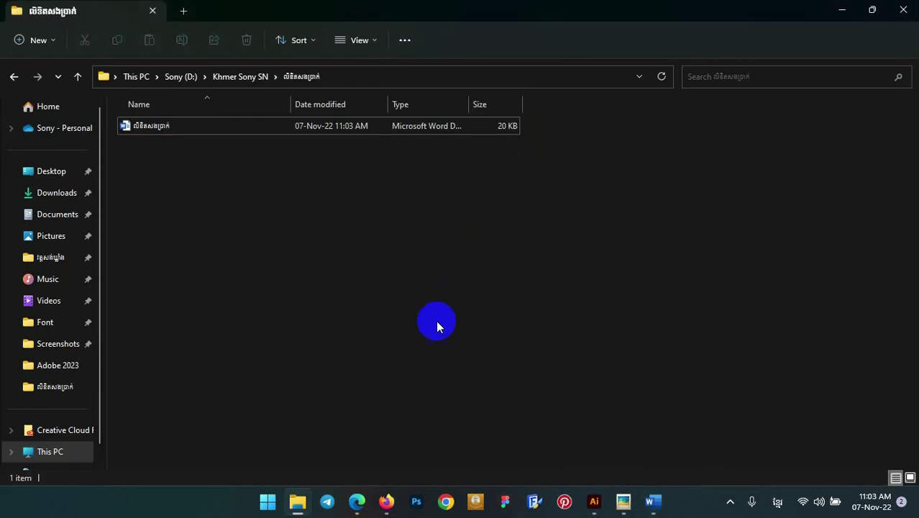
pyautogui.click(890, 21)
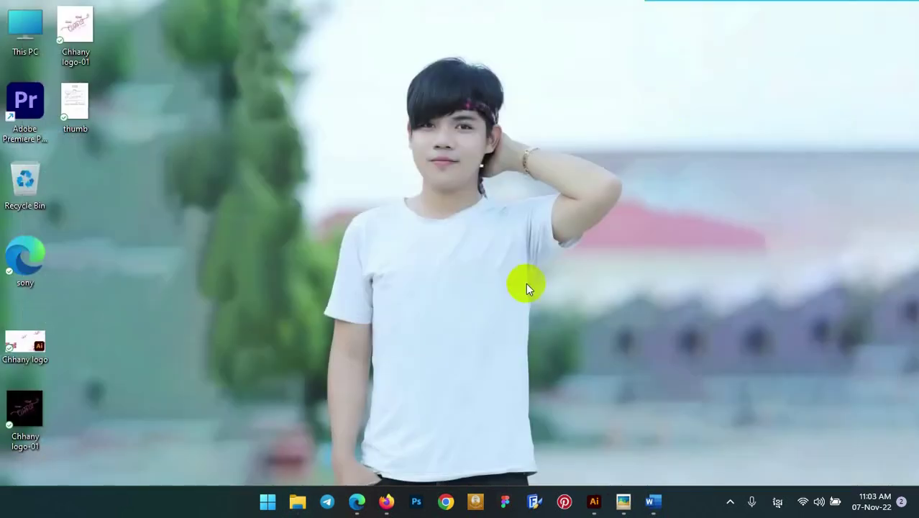
pyautogui.click(651, 496)
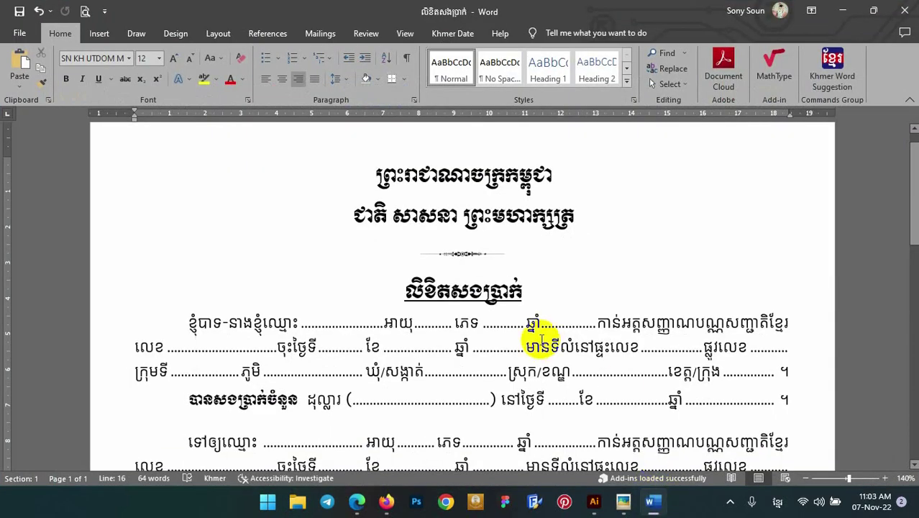
pyautogui.scroll(-2, 542, 336)
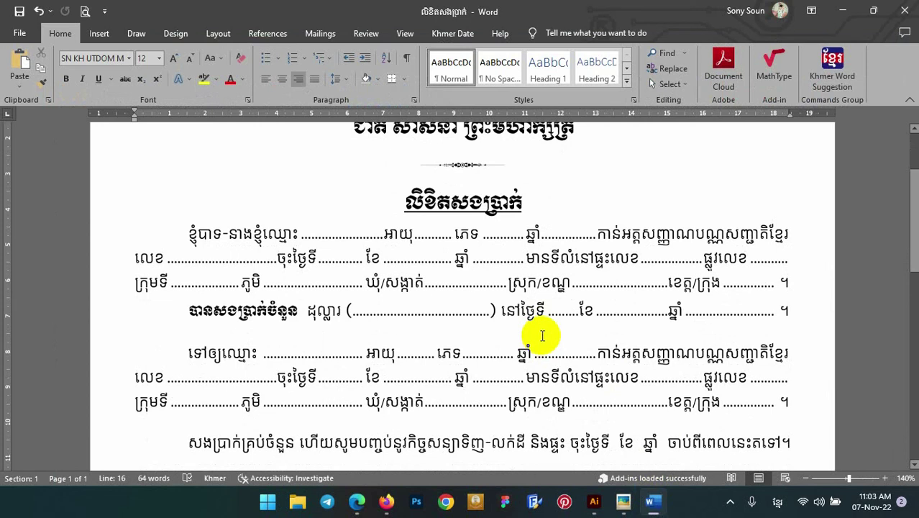
pyautogui.scroll(-1, 731, 332)
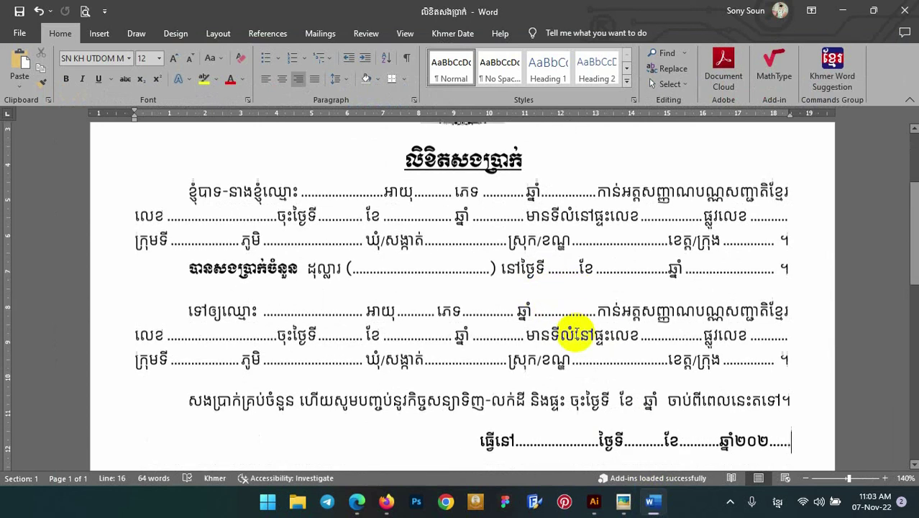
pyautogui.scroll(-2, 580, 330)
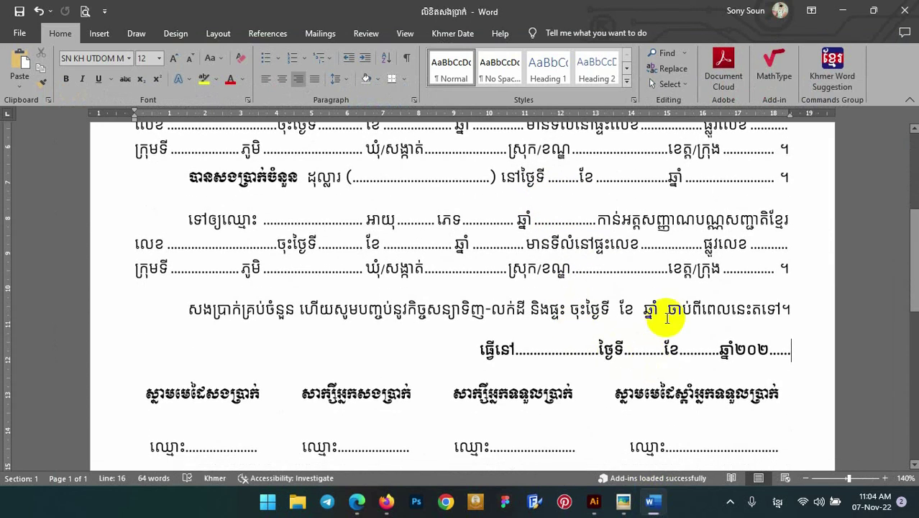